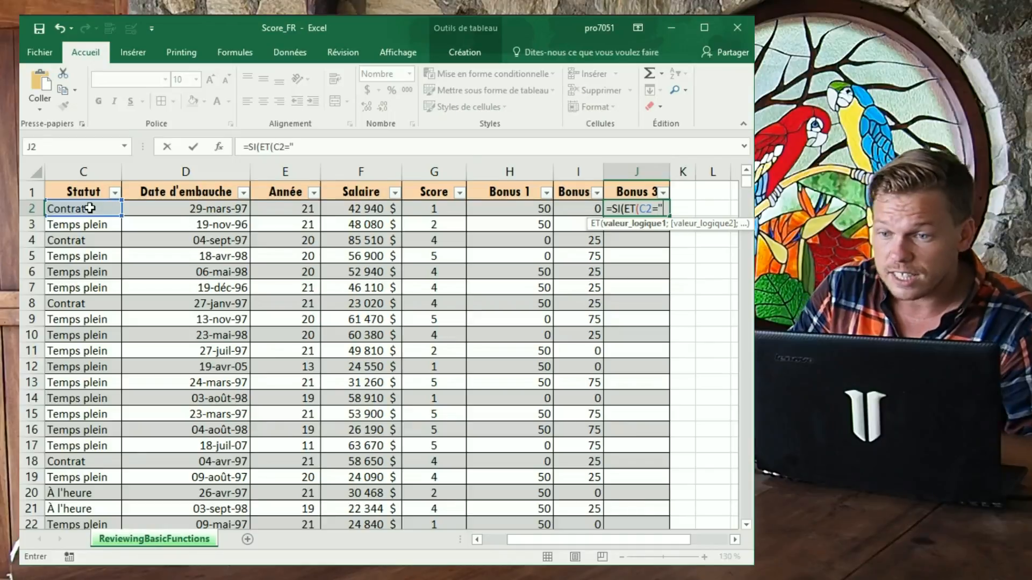
Step: Complete the Bonus 3 formula in J2 as =SI(ET(C2="Temps plein";G2=5);100;0) and enter it
type("Temps plein")
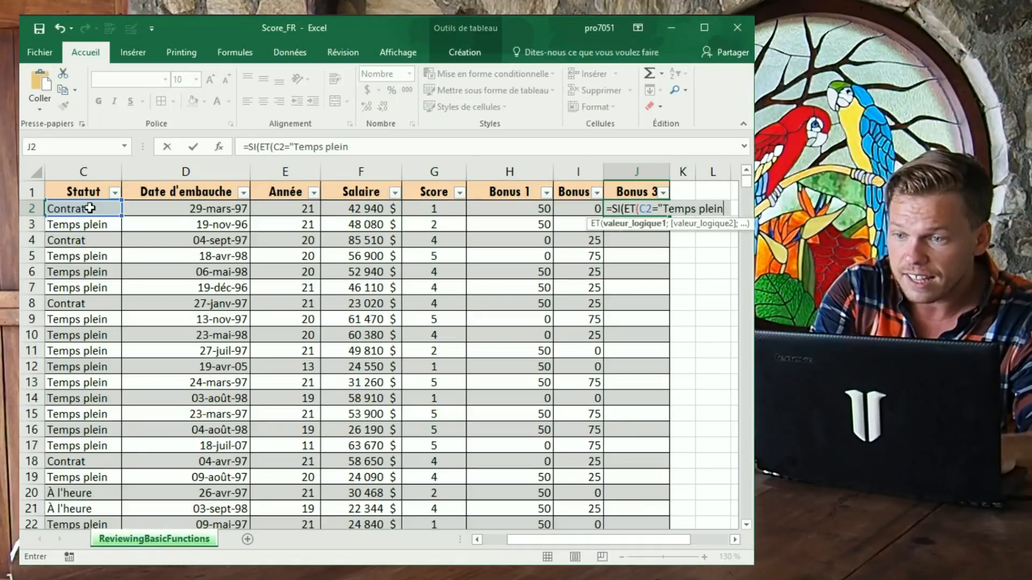
type("\";")
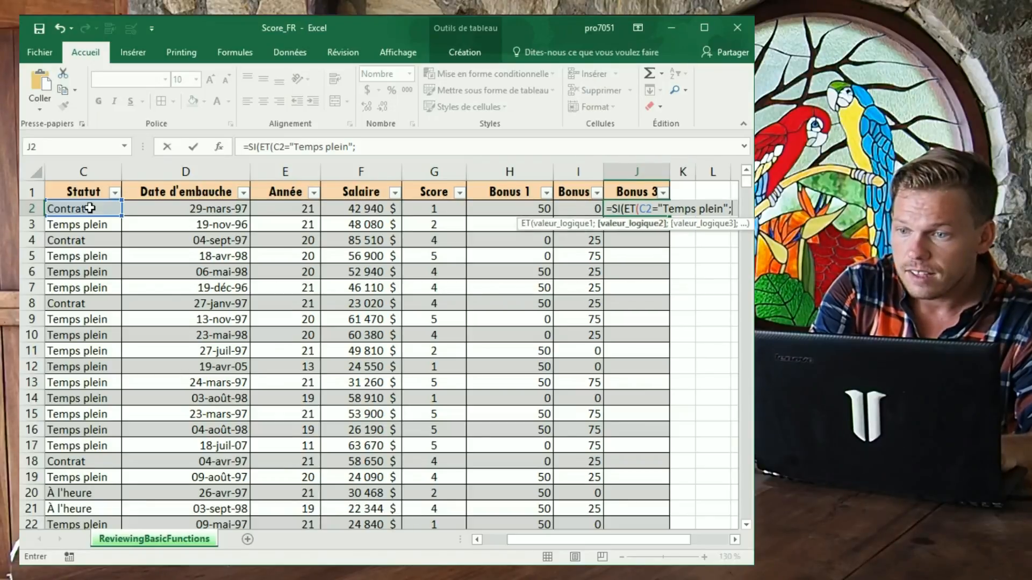
type("G")
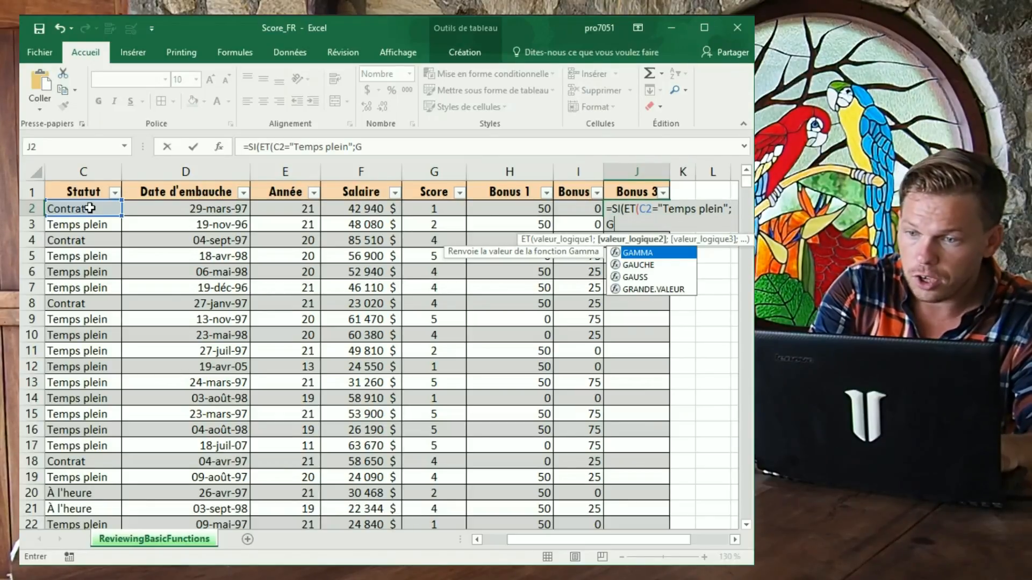
type("2=5")
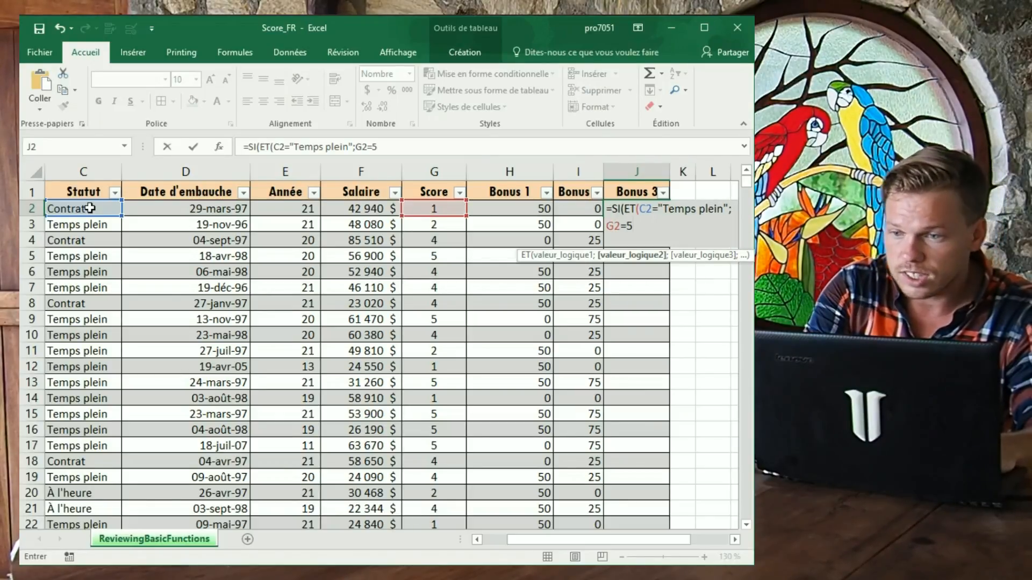
type(")")
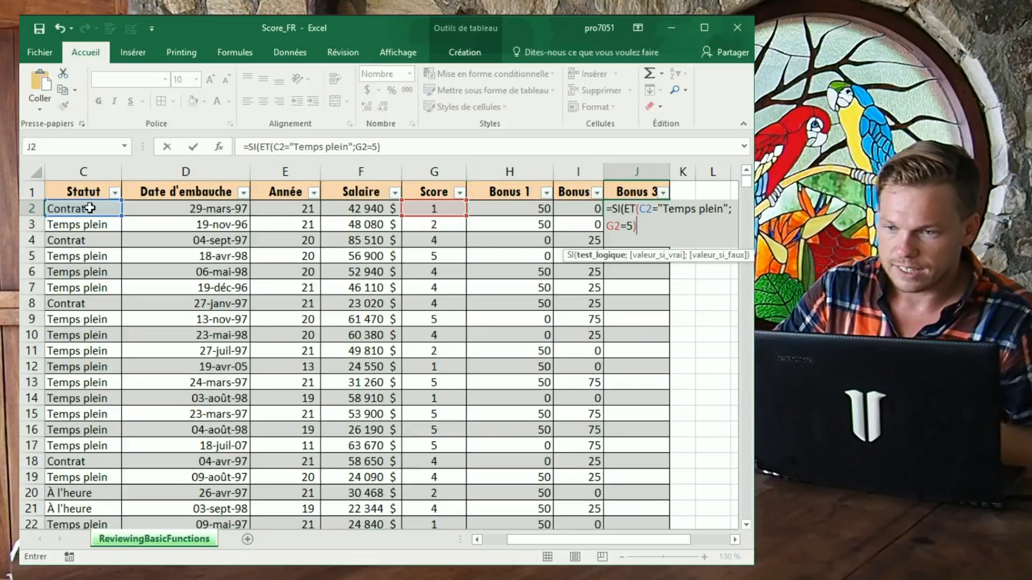
type(";")
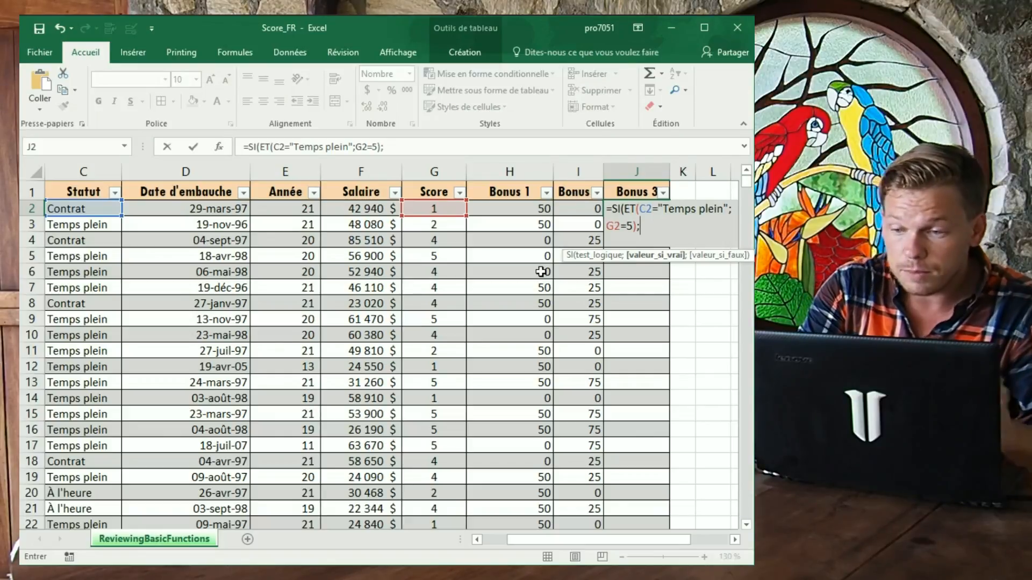
type("100")
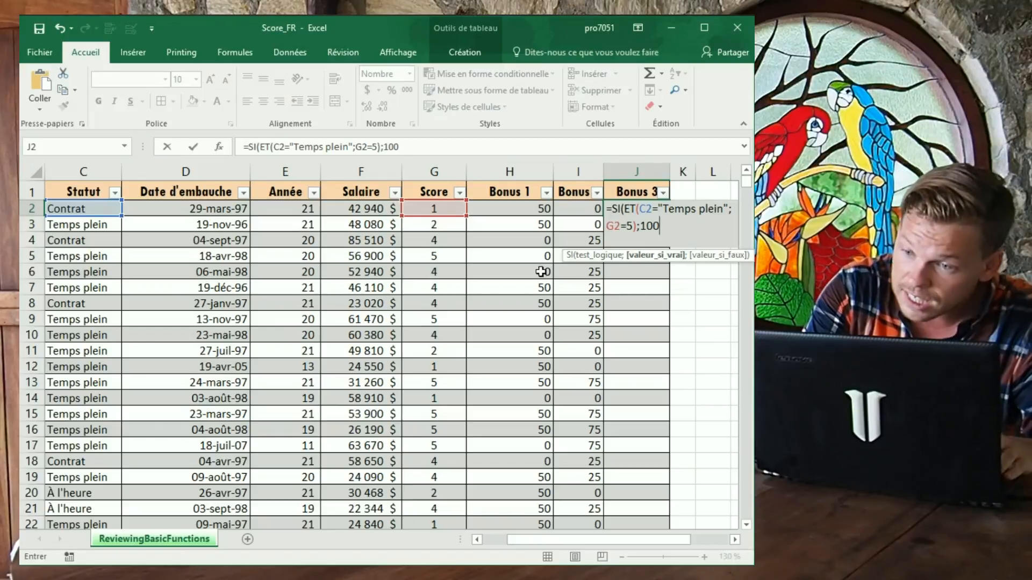
type(";0")
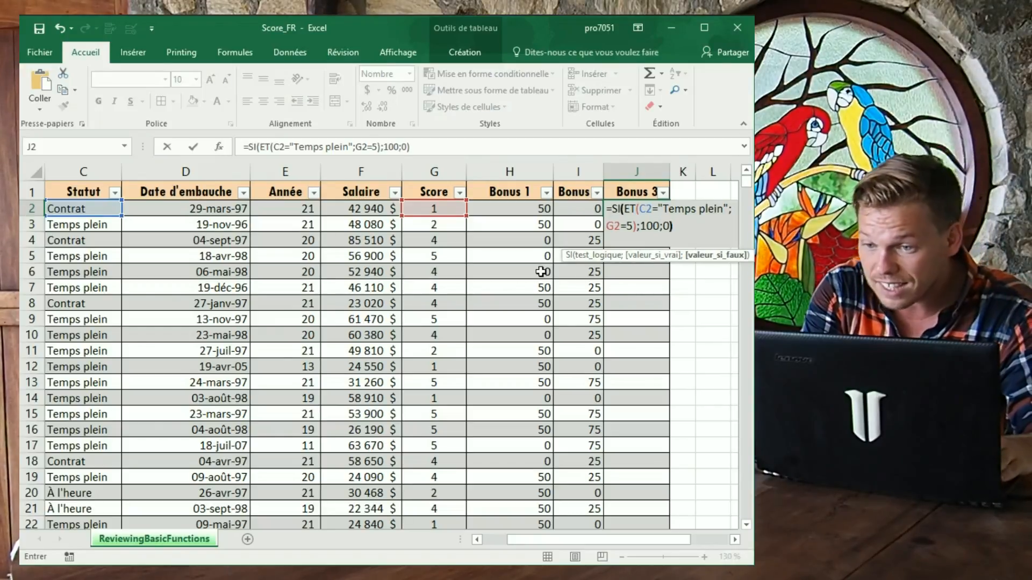
type(")")
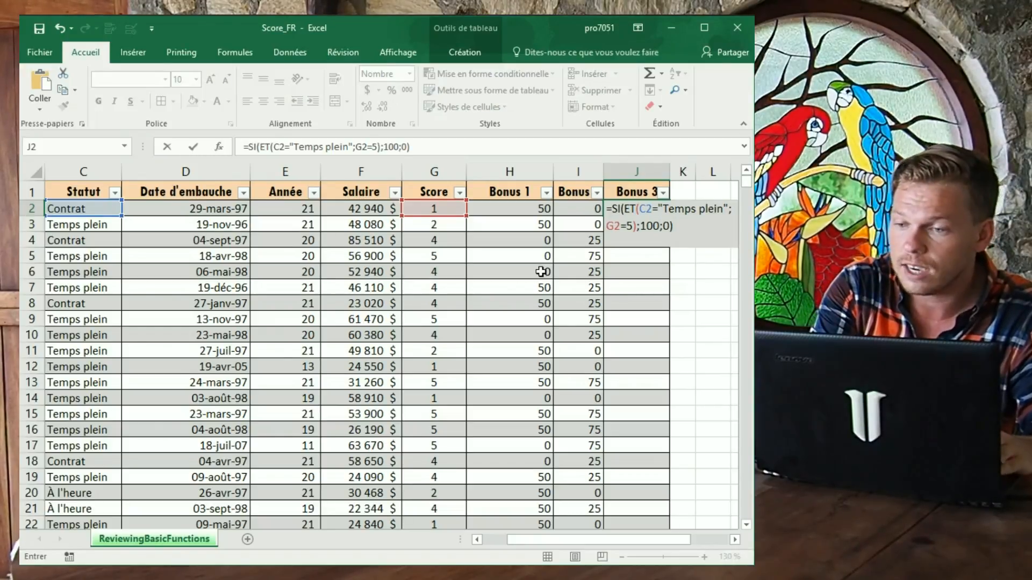
key("Return")
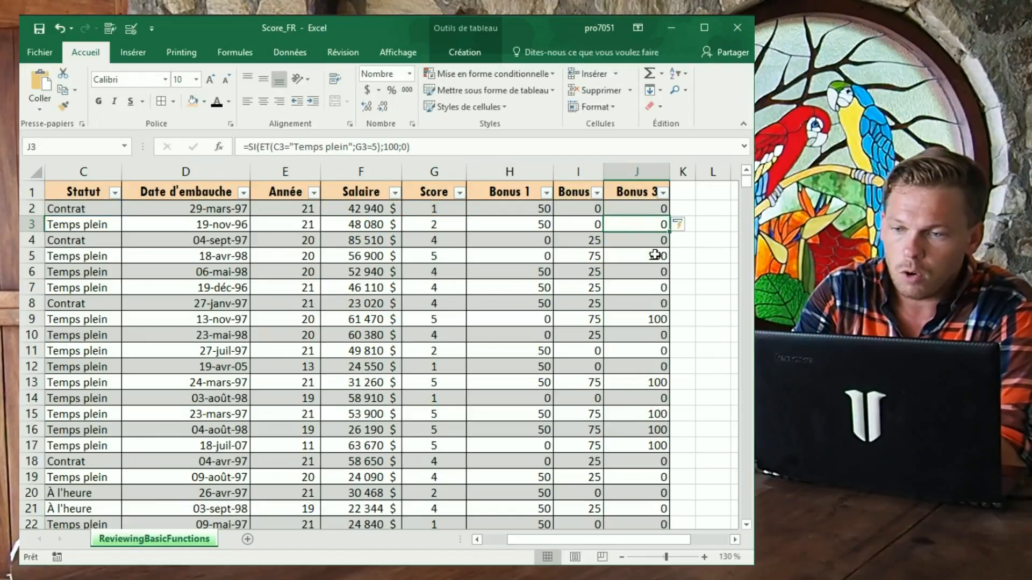
Step: Check the Bonus 3 results down column J and view the summary statistics for the whole column
left_click(656, 255)
scroll(647, 280, "down", 5)
scroll(646, 287, "up", 5)
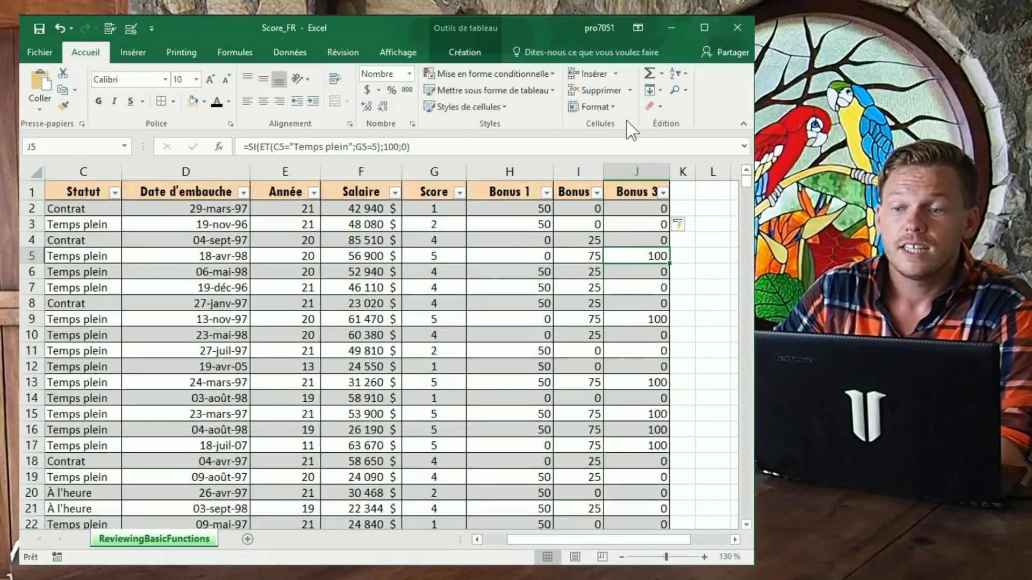
left_click(636, 173)
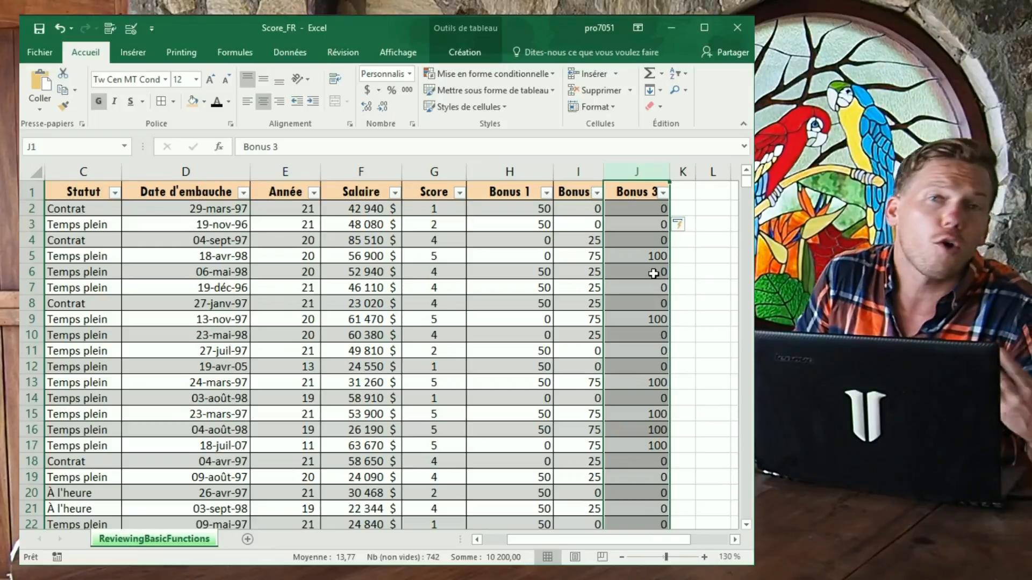
Step: Replace the ET function with OU in the J2 formula and check the Bonus 3 column's summary statistics
left_click(646, 209)
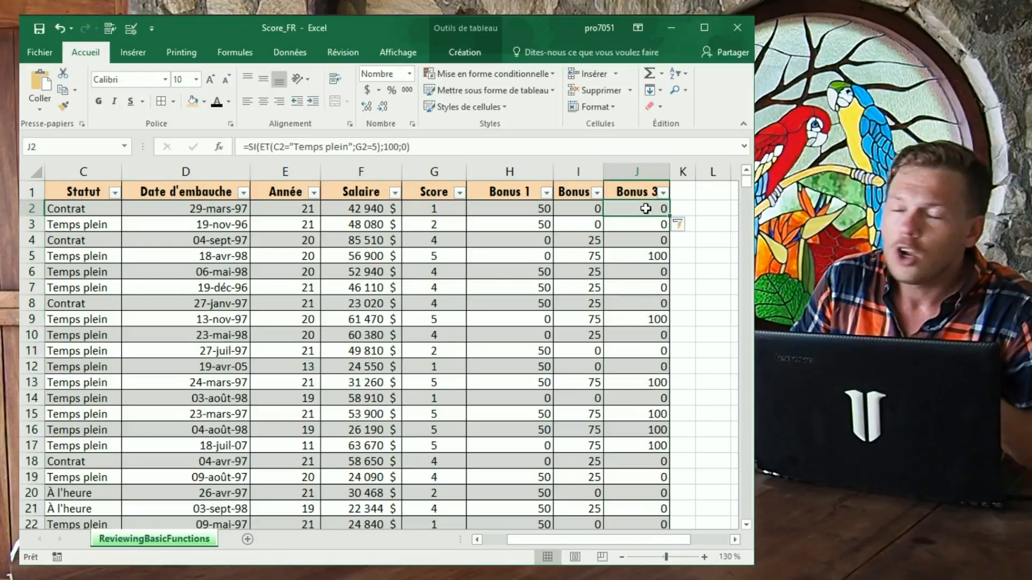
double_click(646, 209)
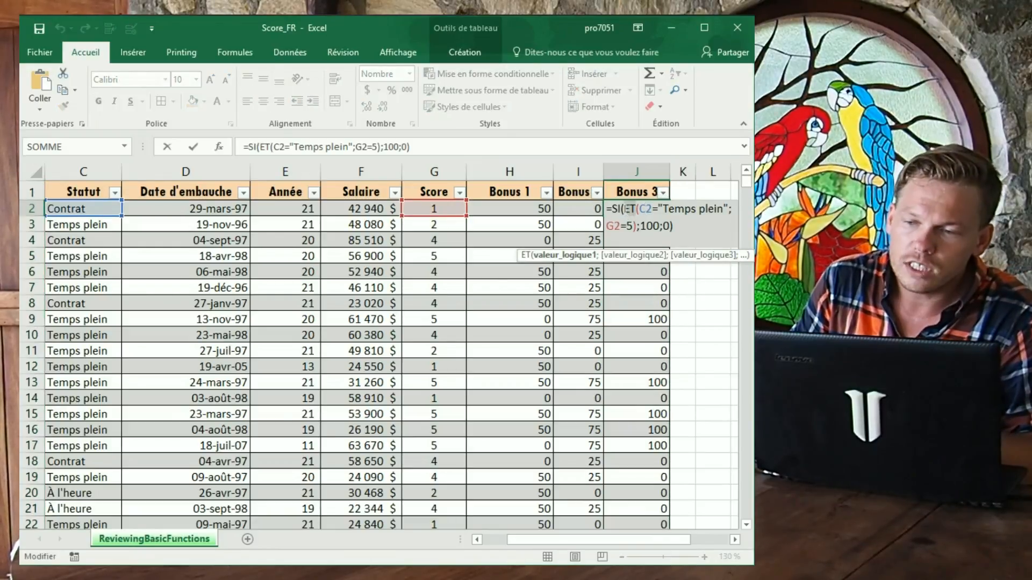
left_click(626, 209)
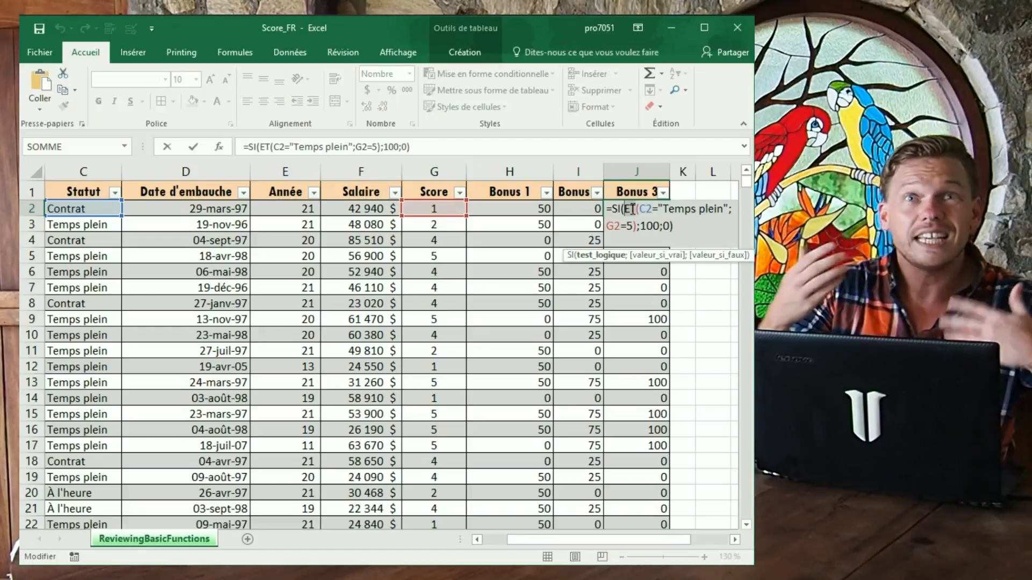
type("O")
key("Right")
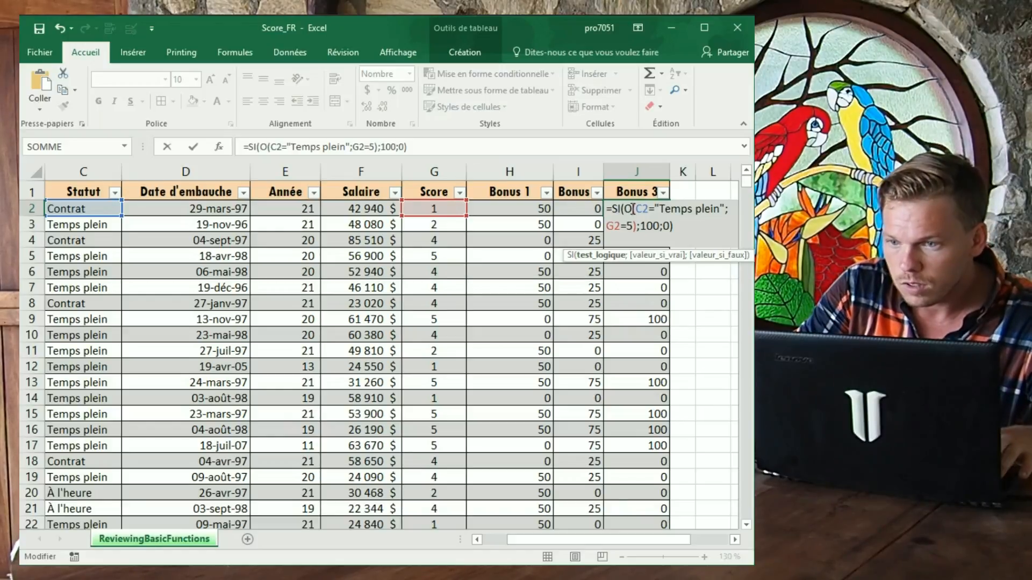
type("U")
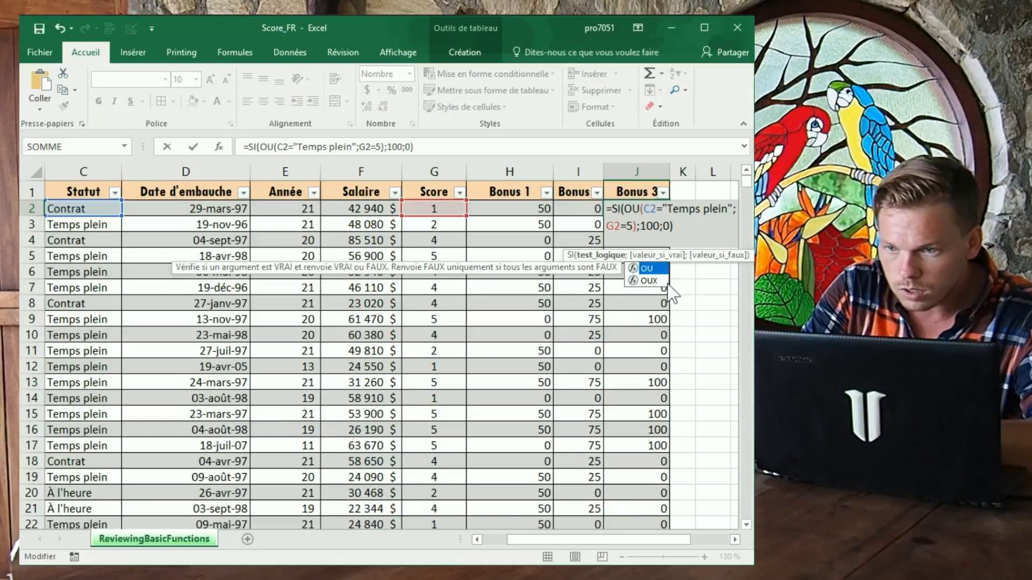
key("Return")
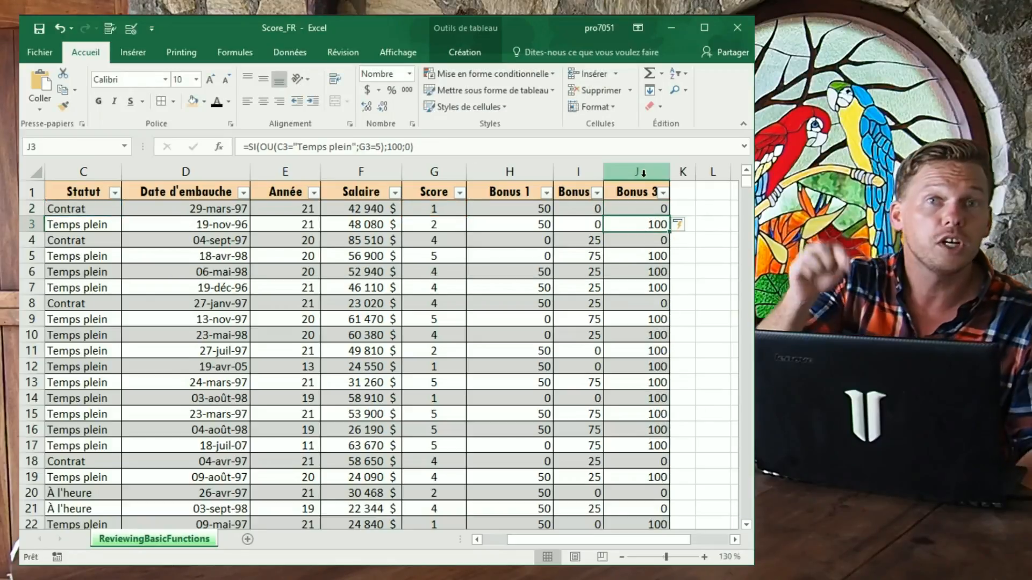
left_click(653, 179)
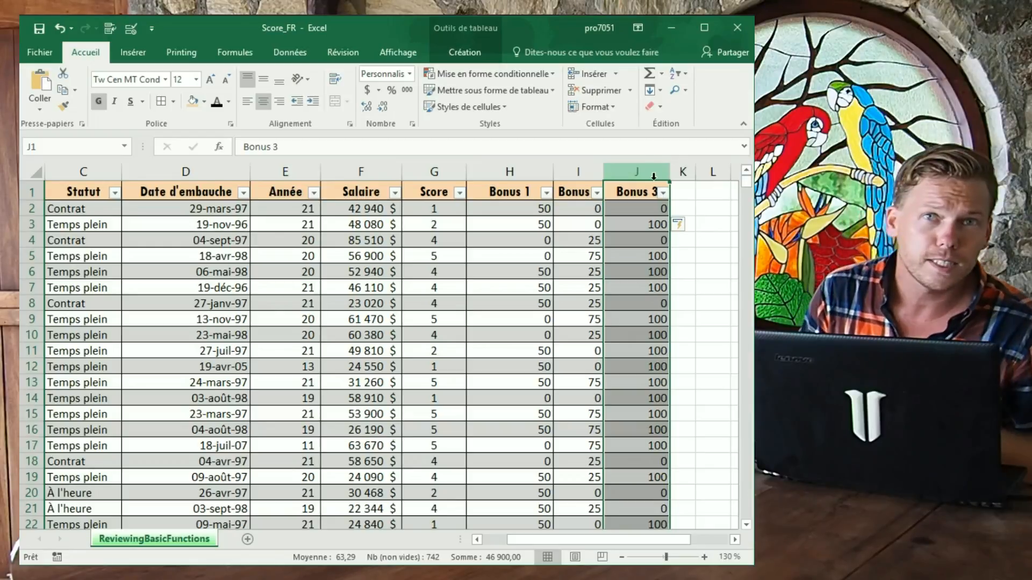
Step: Change the OU function back to ET in the J2 Bonus 3 formula
double_click(645, 210)
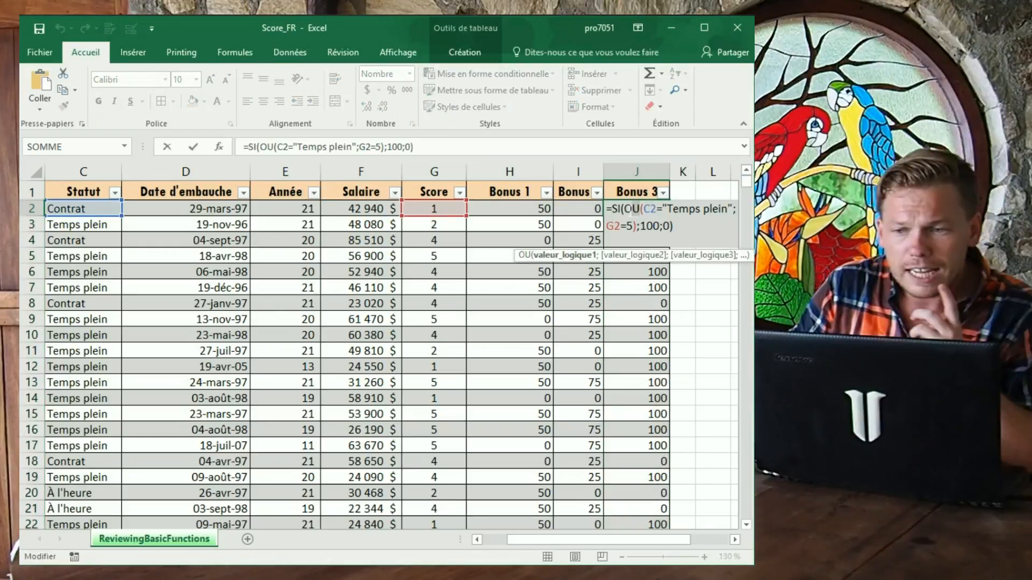
left_click_drag(631, 209, 624, 210)
type("E")
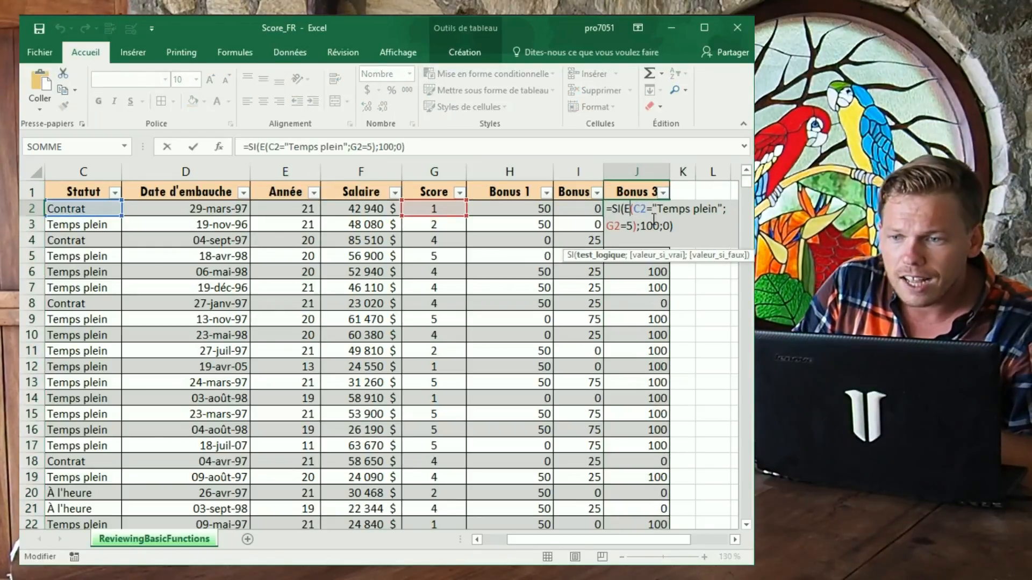
type("T")
key("Return")
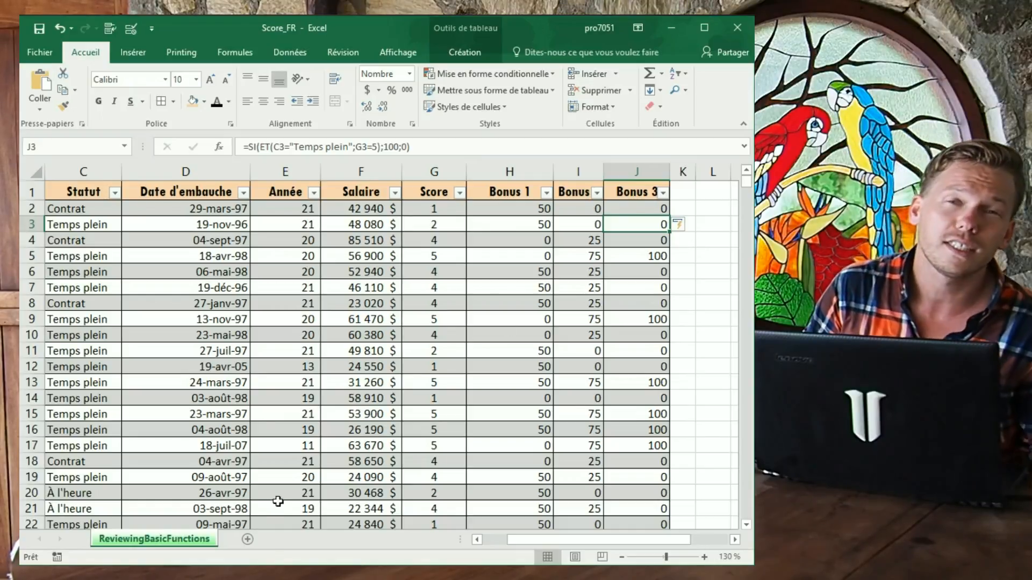
Step: Add a new worksheet and enter the headers Taxe A in A1 and Taxe B in B1
left_click(248, 539)
scroll(337, 407, "up", 8)
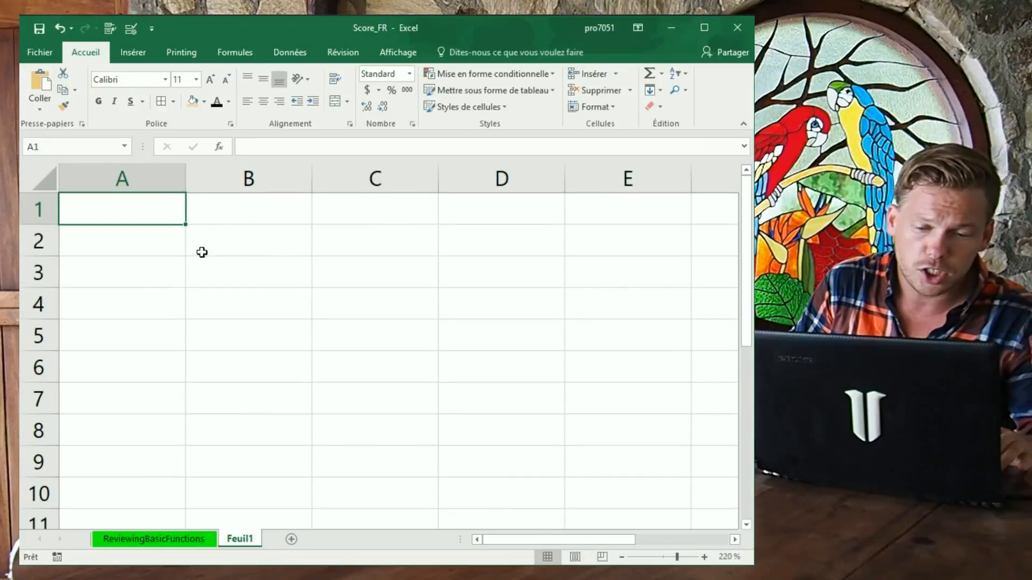
key("Down")
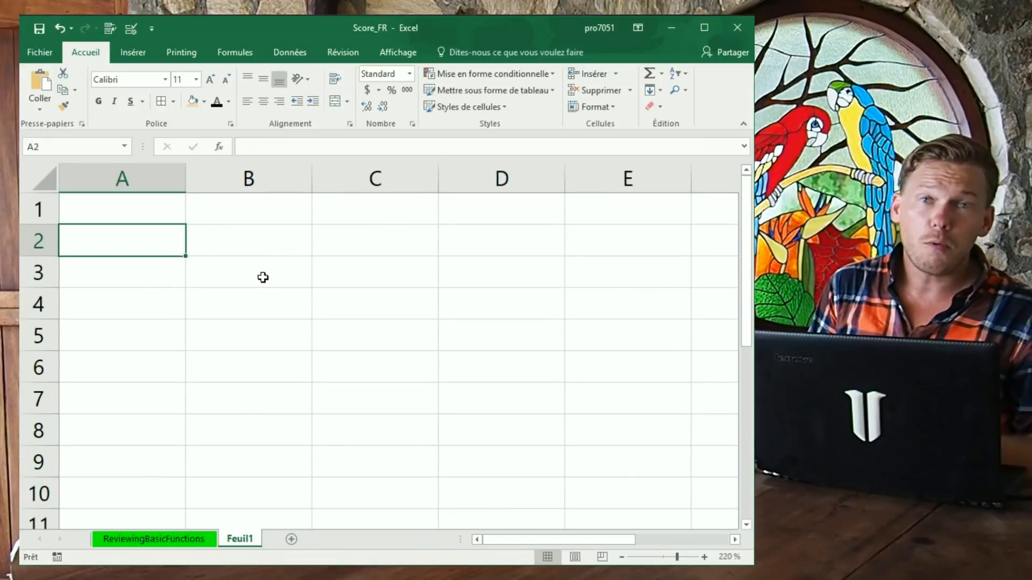
left_click(168, 216)
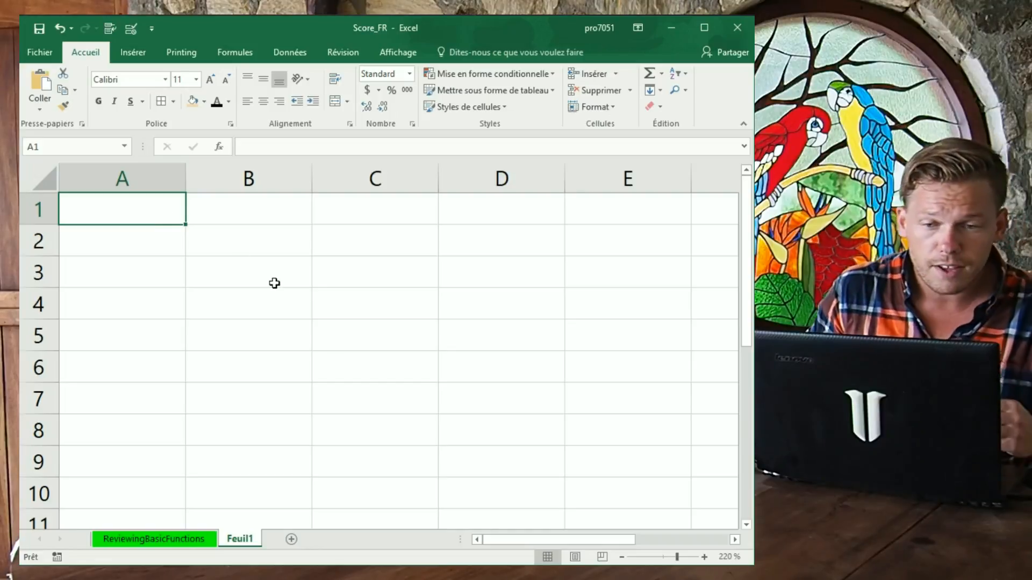
type("Taxe A")
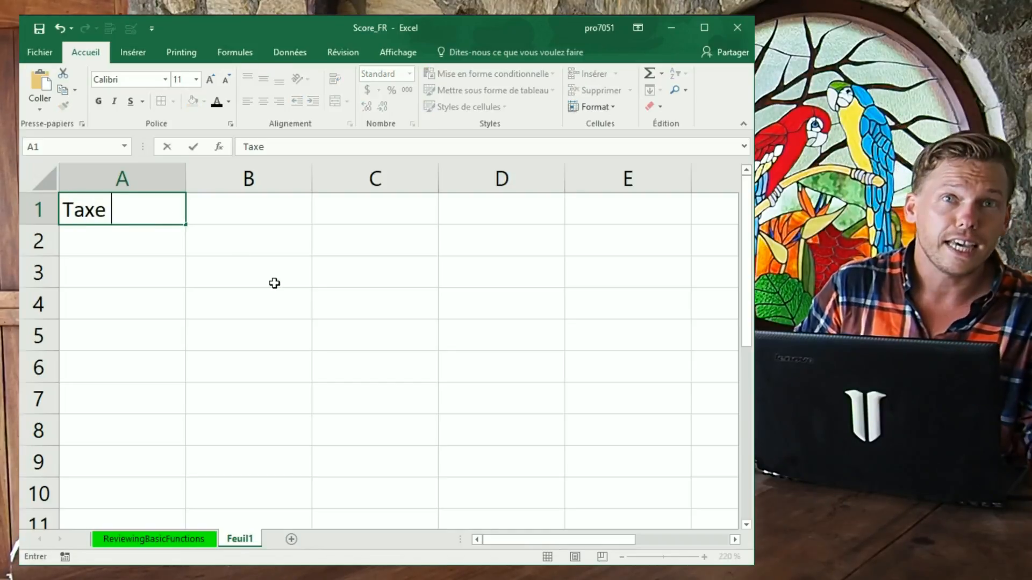
key("Tab")
type("Taxe B")
key("Return")
Step: Mark the applicable tax in each row with an X in A2, B3, A4 and B5 through B8
type("X")
key("Return")
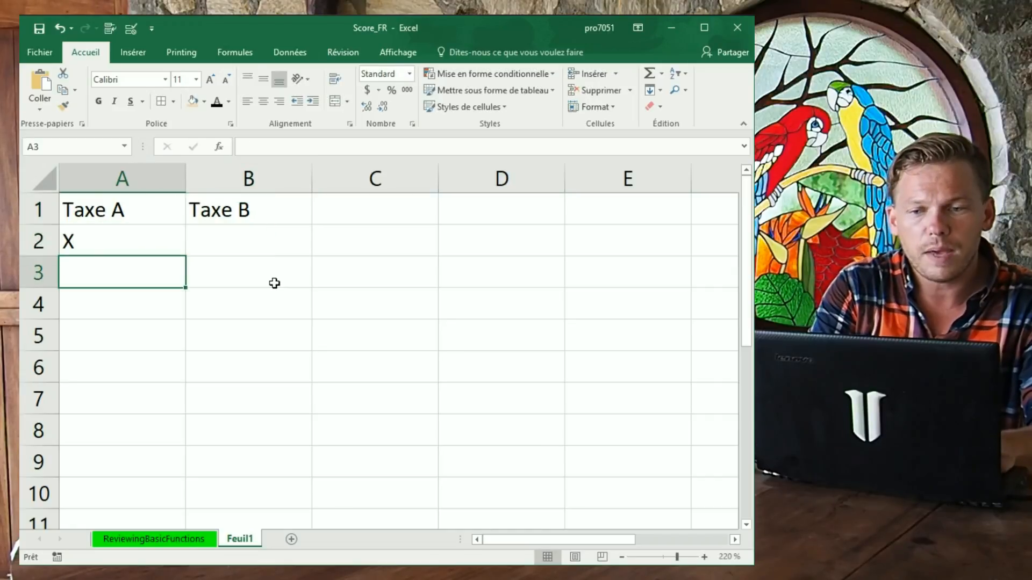
left_click(246, 297)
left_click(244, 272)
type("X")
left_click(166, 293)
type("X")
left_click(226, 344)
type("X")
left_click(230, 376)
type("X")
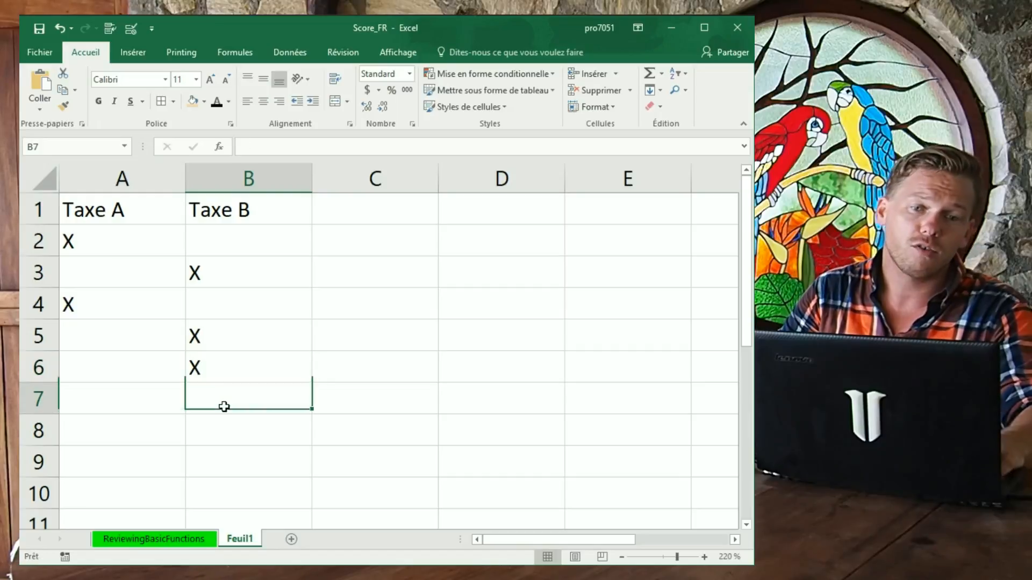
left_click(223, 405)
type("X")
left_click(226, 436)
type("X")
Step: Autofit the widths of columns A and B and center the contents of A1:B8
left_click_drag(173, 177, 209, 175)
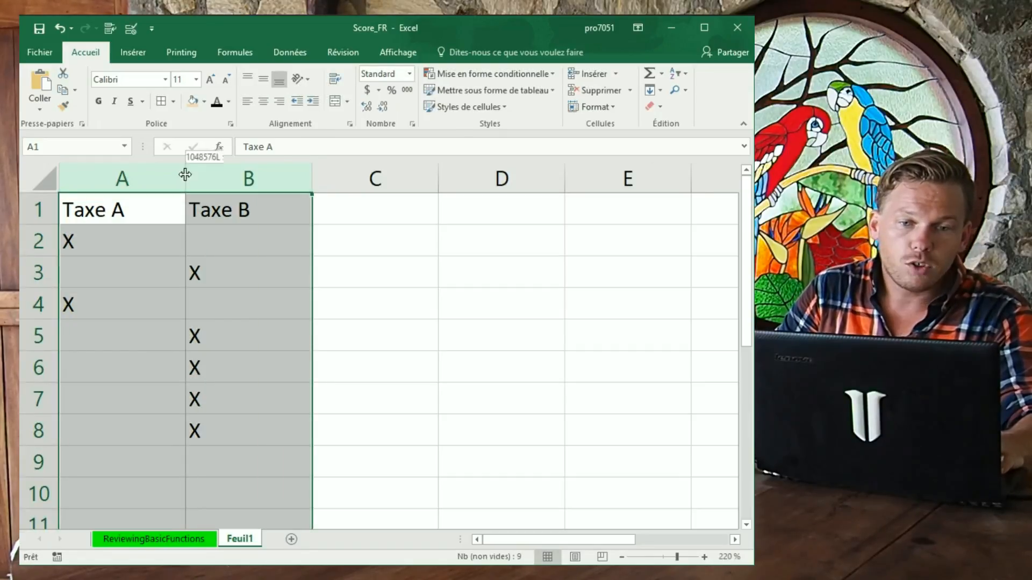
double_click(185, 176)
left_click_drag(119, 210, 171, 207)
left_click_drag(115, 183, 152, 430)
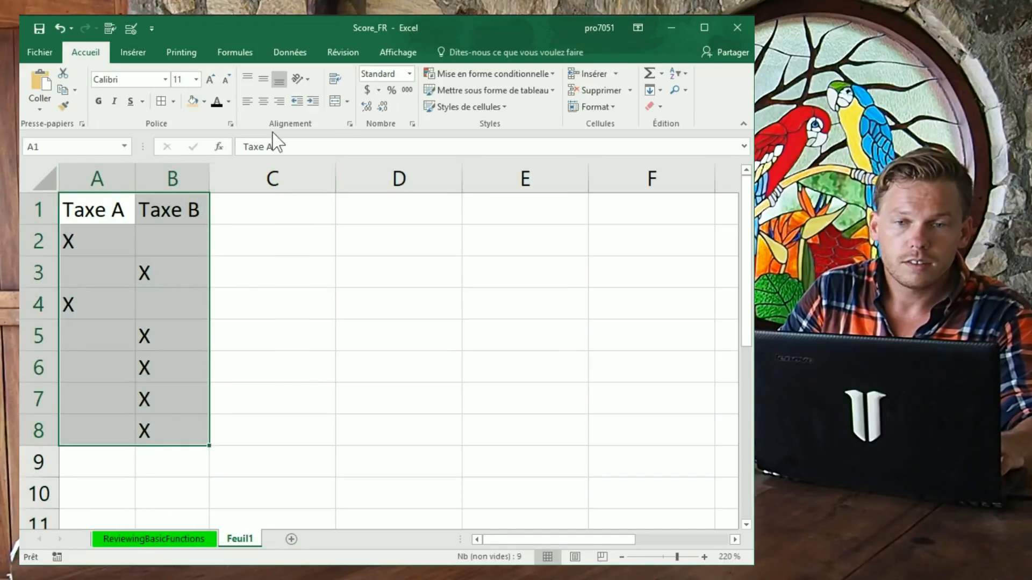
left_click(263, 105)
Step: Enter the header Taxe in C1
left_click(269, 202)
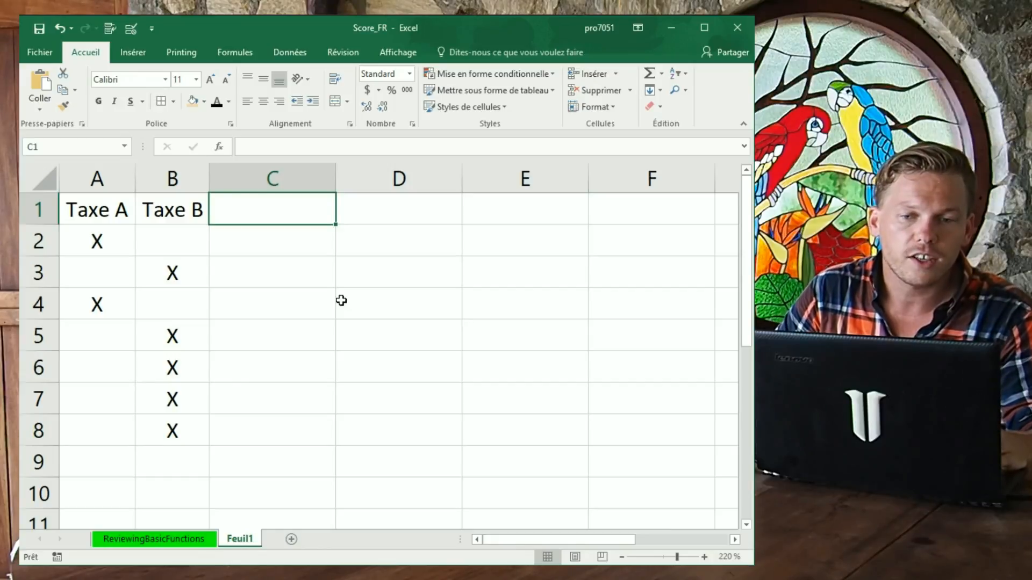
type("Taxe")
key("Return")
Step: Fill C2:C8 manually with the matching tax letters A, B, A, B, B, B, B
type("A")
key("Return")
type("B")
key("Return")
type("A")
key("Return")
type("B")
key("Return")
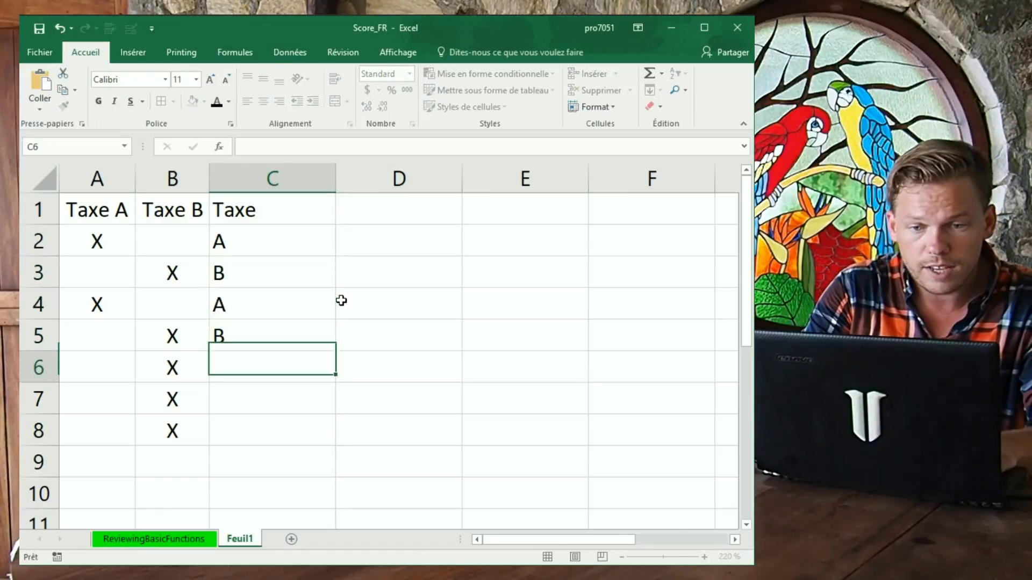
type("B")
key("Return")
type("B")
key("Return")
type("B")
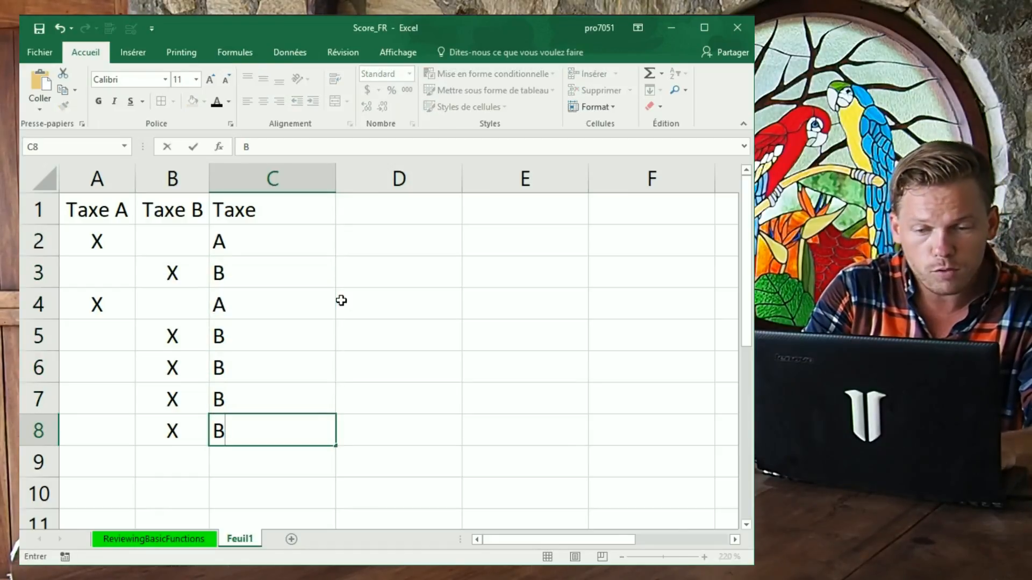
Step: Clear the manually entered tax letters from C2:C8 and select C2
left_click_drag(251, 253, 233, 421)
key("Delete")
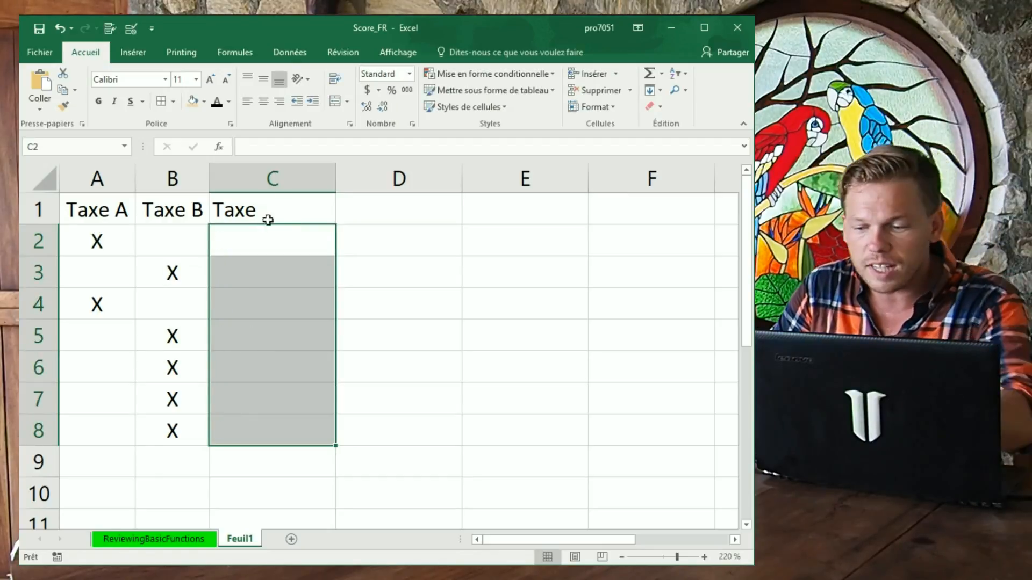
left_click(279, 237)
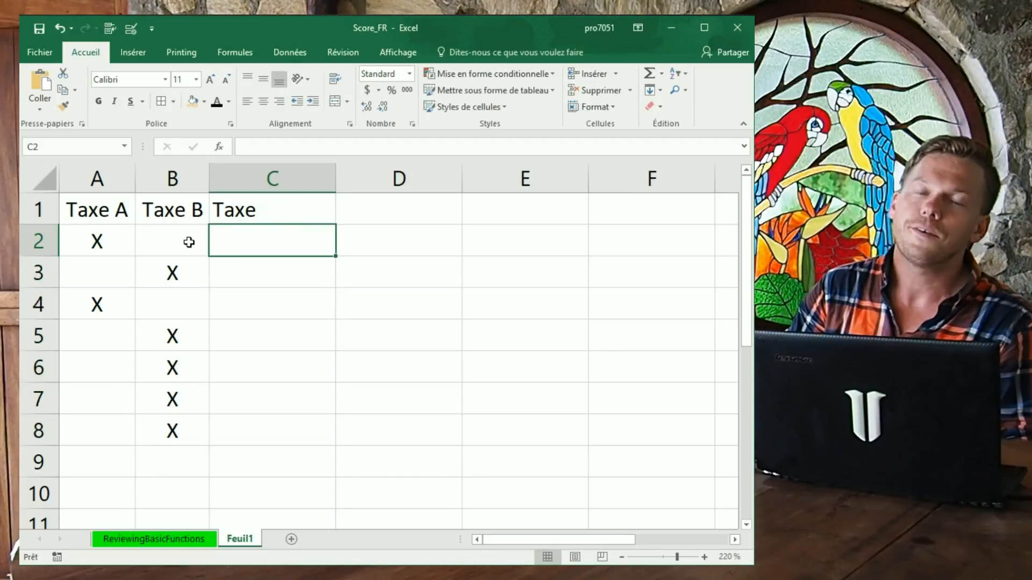
Step: Start a SI formula in C2 that tests whether B2 is empty (B2="")
left_click(161, 237)
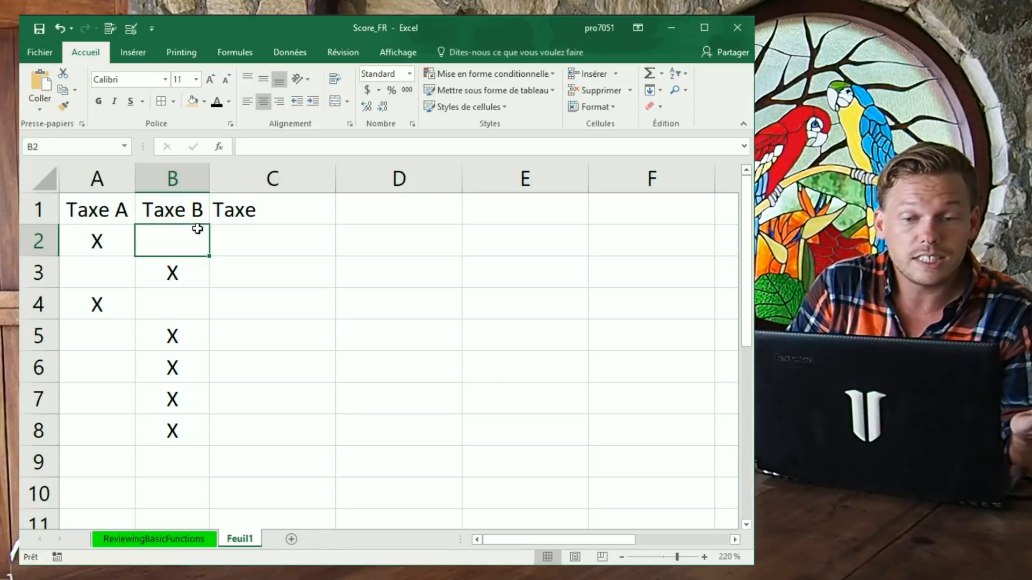
left_click(308, 235)
type("=")
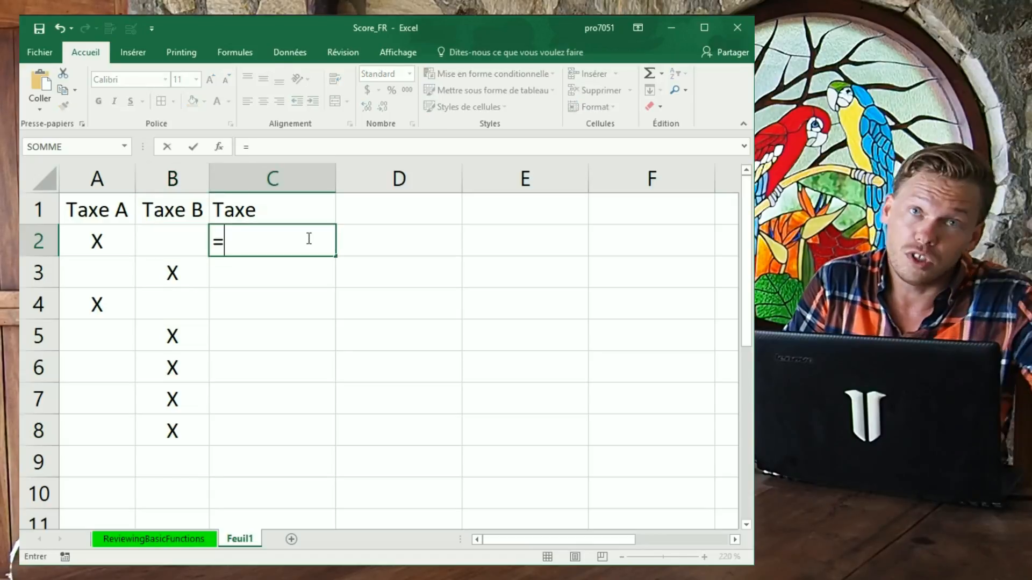
type("SI")
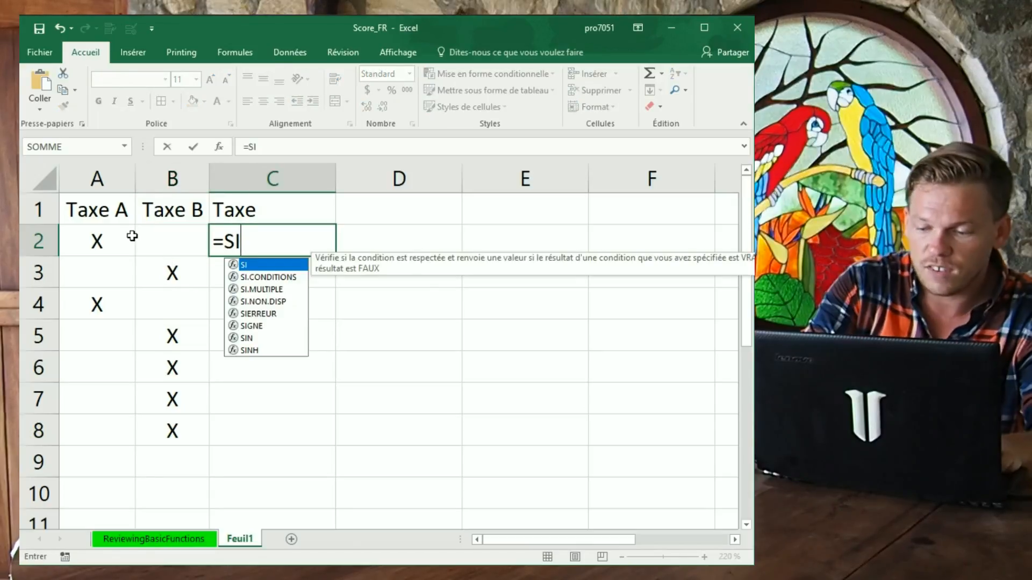
type("(")
left_click(161, 235)
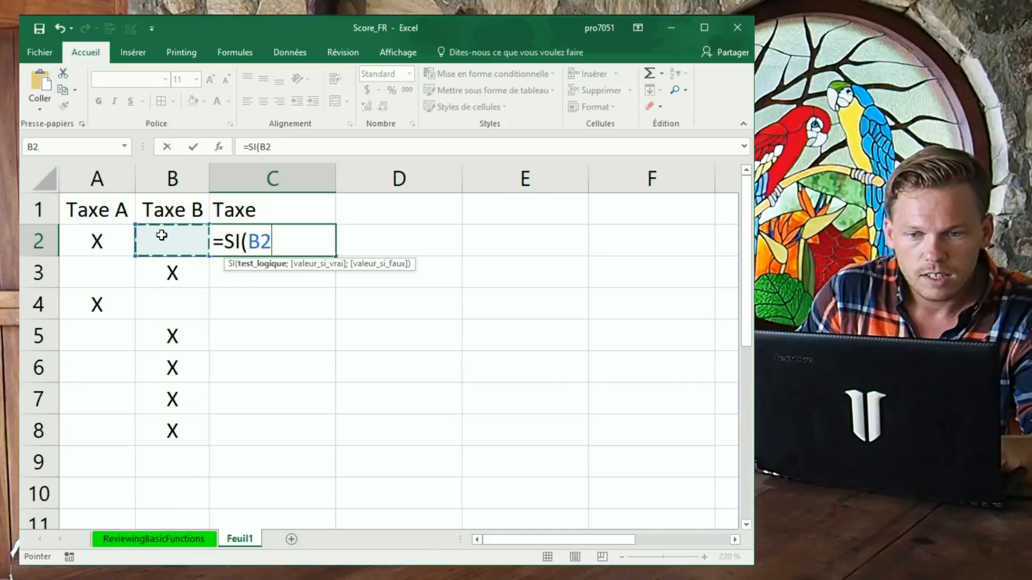
type("=\"\"")
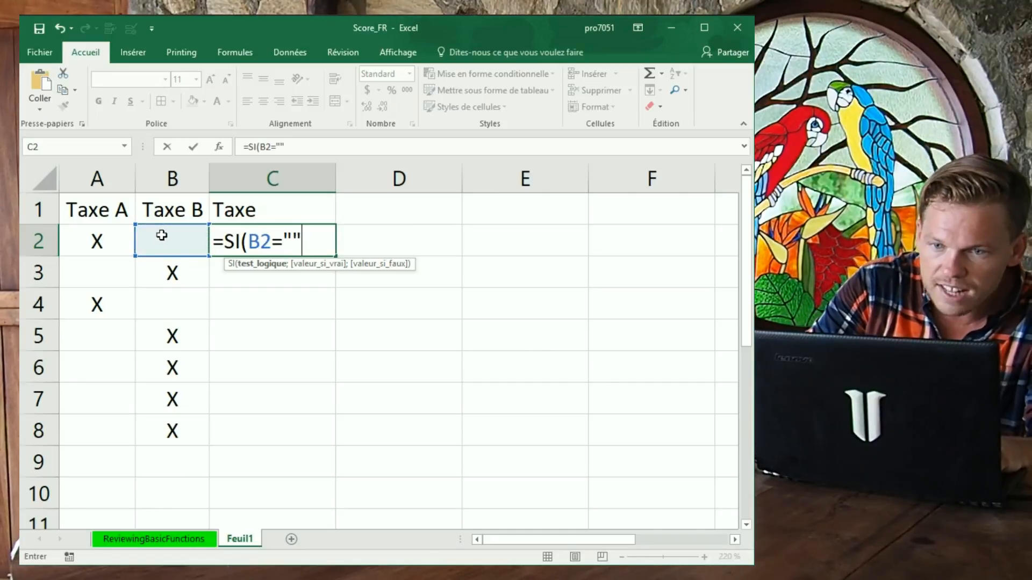
type(";")
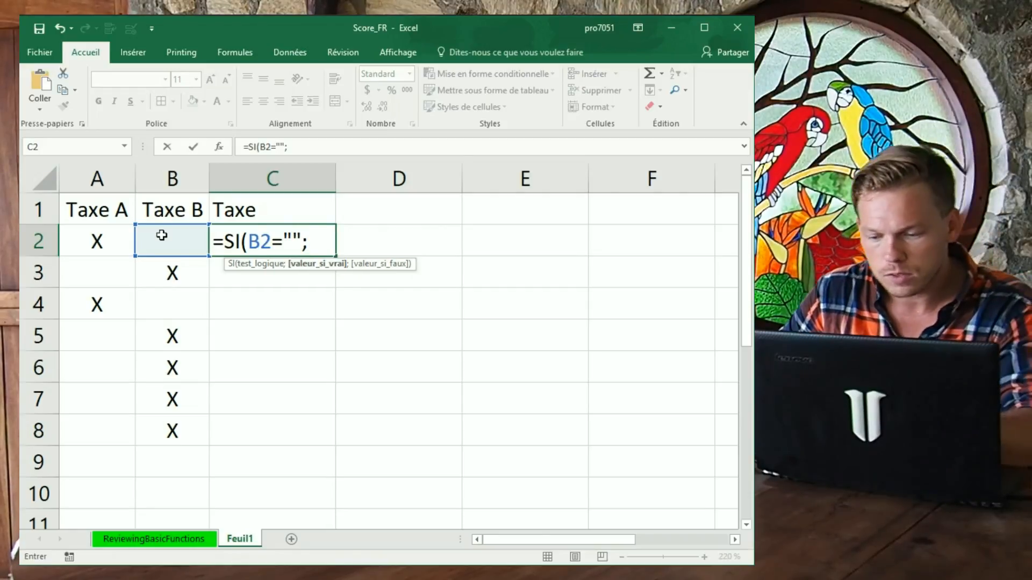
Step: Complete the C2 formula to return "A" if true and "B" otherwise, and fill it down to C8
type("T")
key("BackSpace")
type("\"A\"")
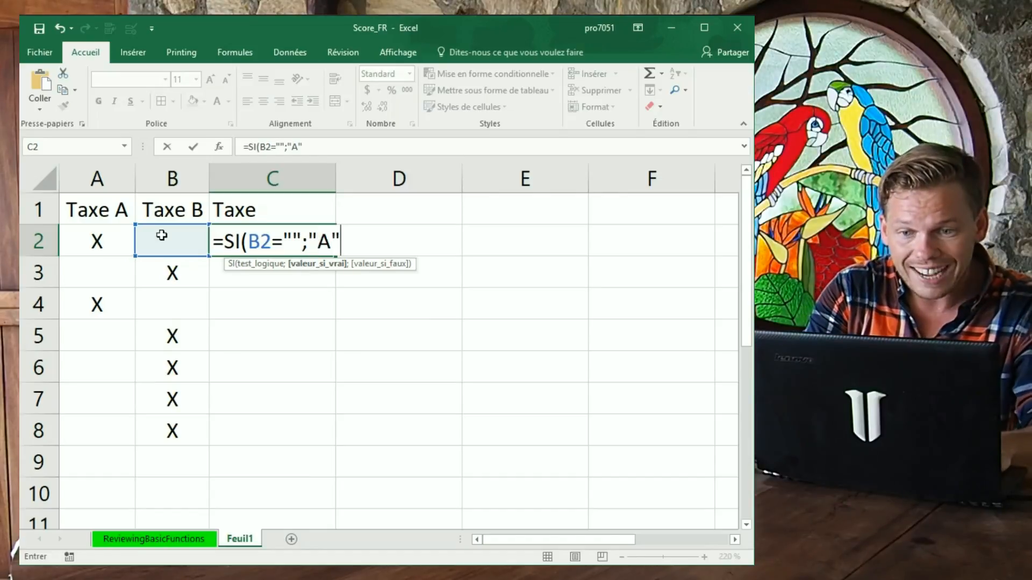
type("è")
key("BackSpace")
type(";")
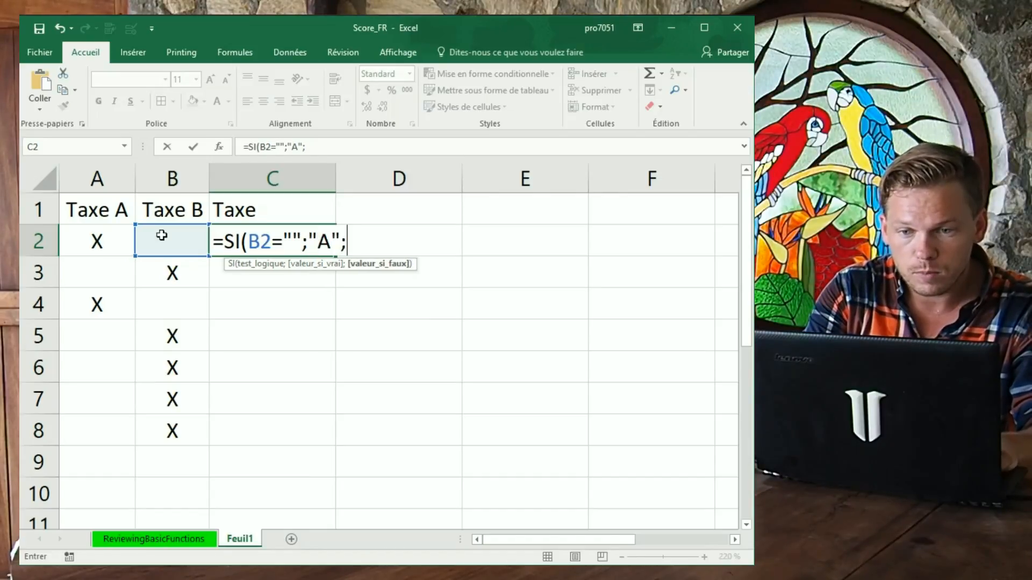
type("\"B")
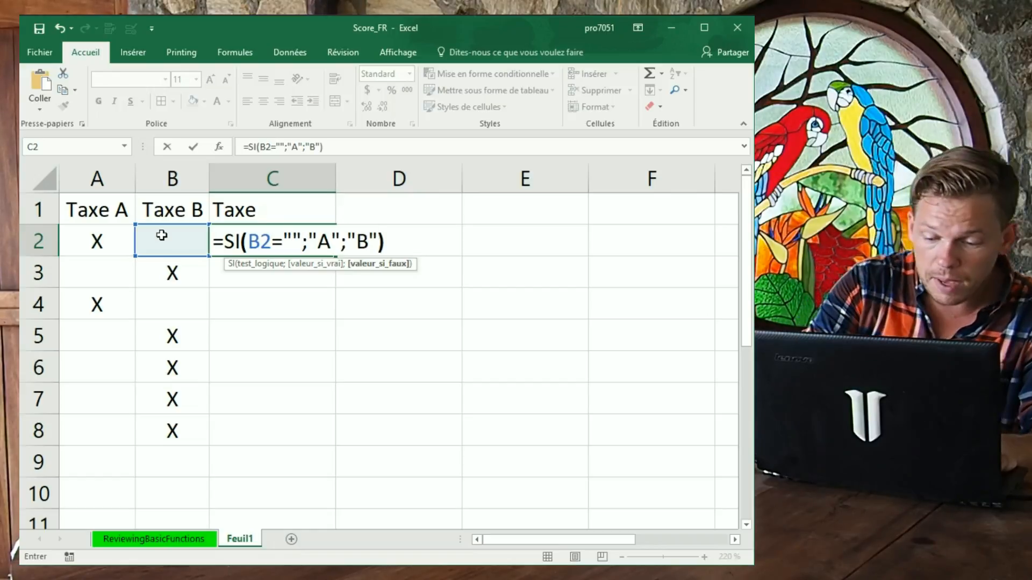
type("\")")
key("Return")
left_click(223, 244)
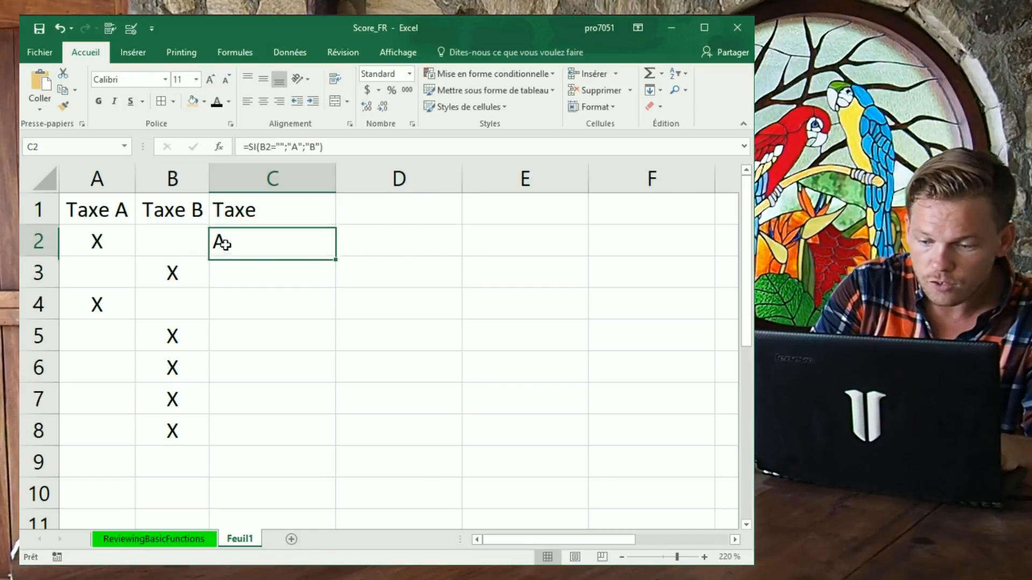
left_click_drag(335, 263, 329, 438)
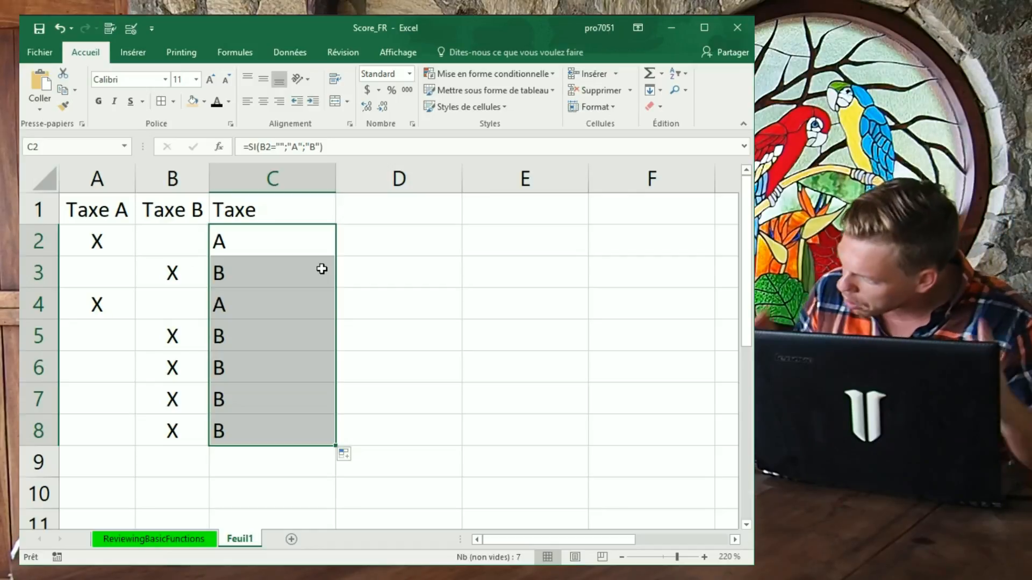
Step: Delete the Feuil1 worksheet from the workbook
right_click(246, 540)
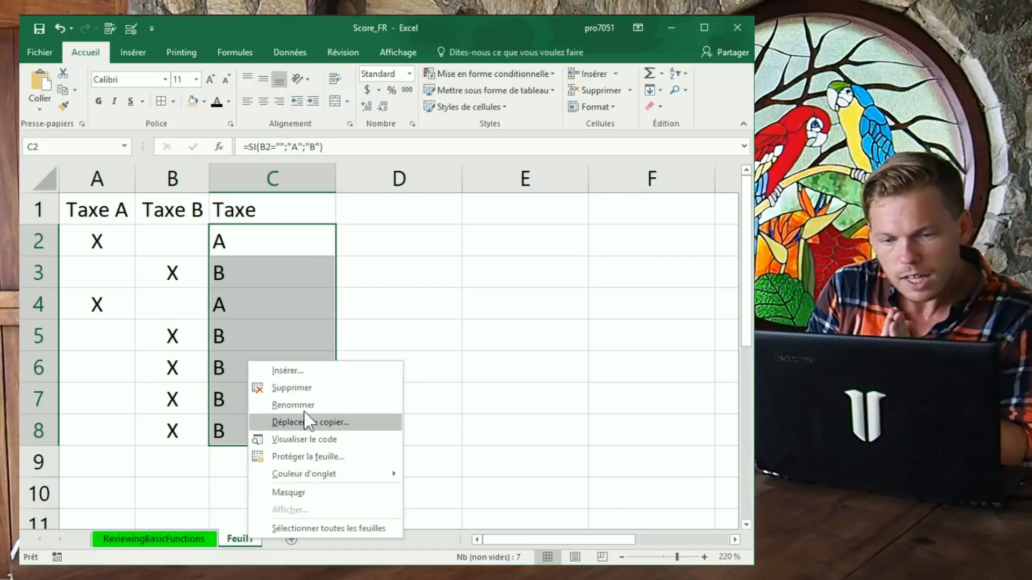
left_click(316, 387)
left_click(312, 338)
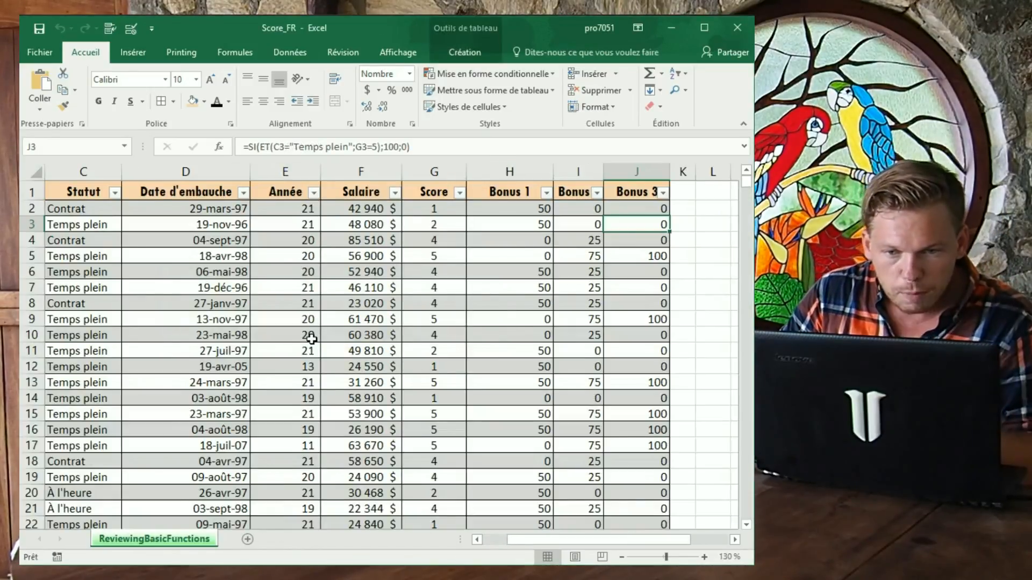
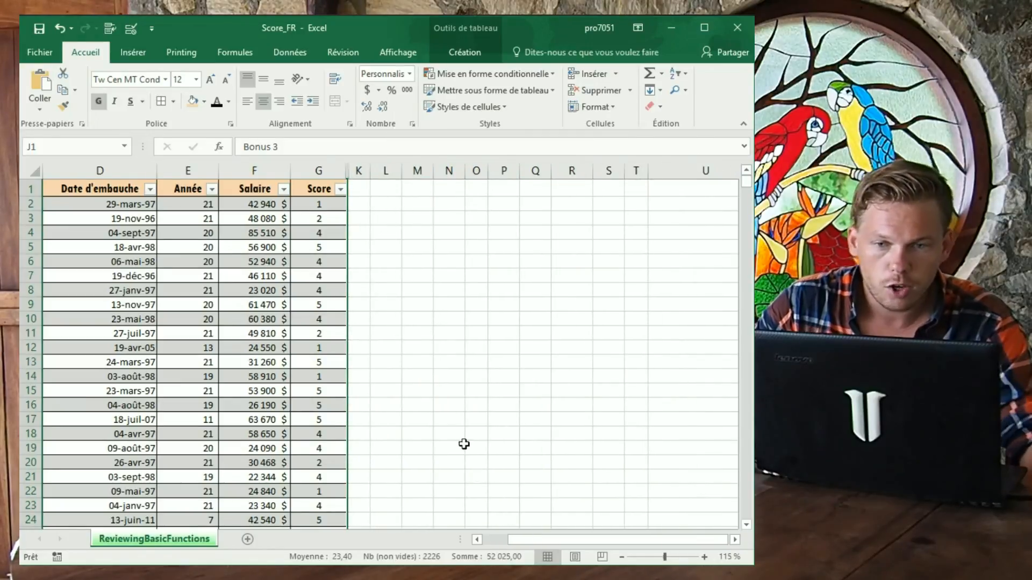
Step: Widen column K and enter the header Bonus 4 in K1
left_click_drag(369, 170, 446, 182)
left_click(376, 189)
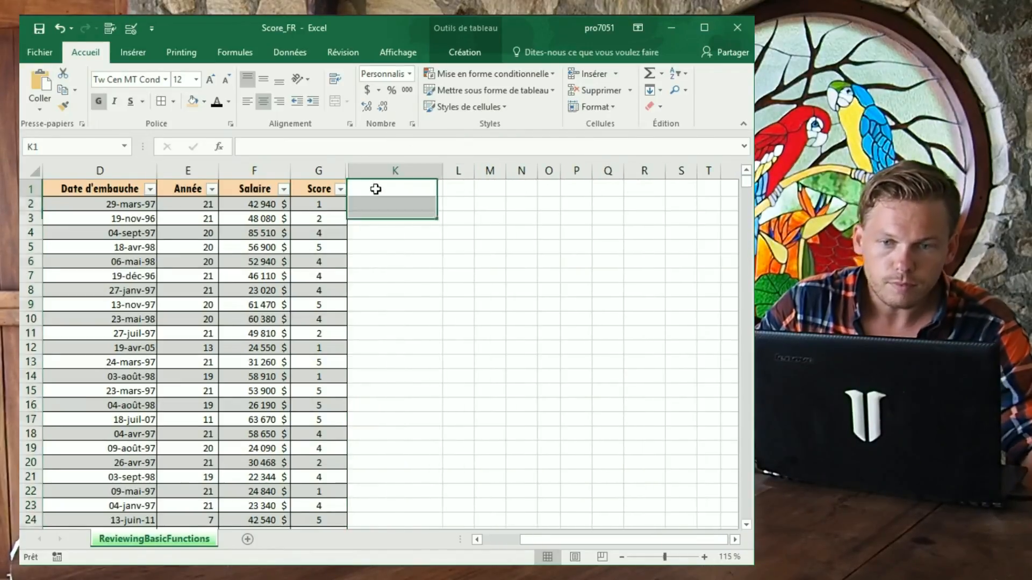
type("Bon")
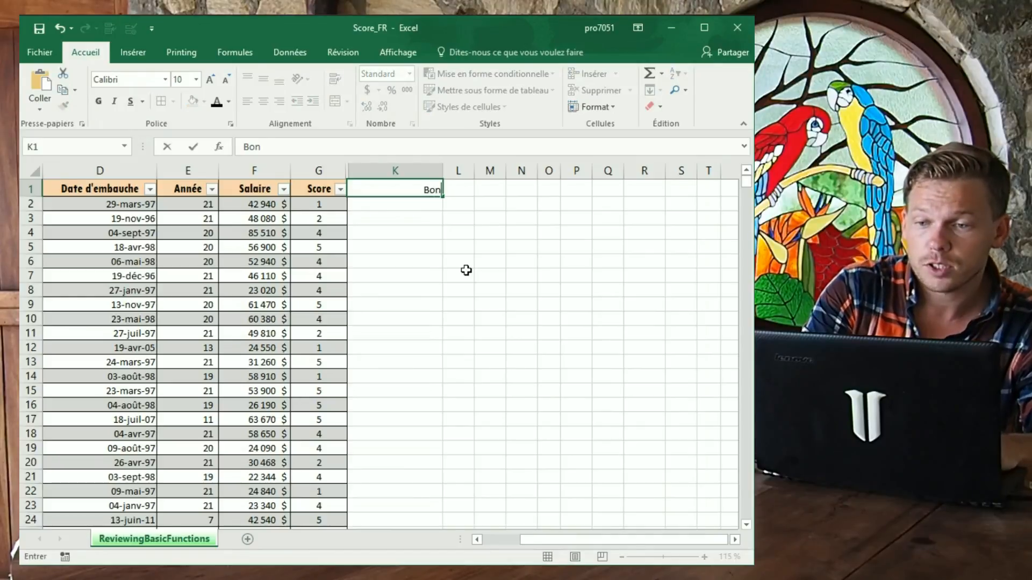
type("us 4")
key("Return")
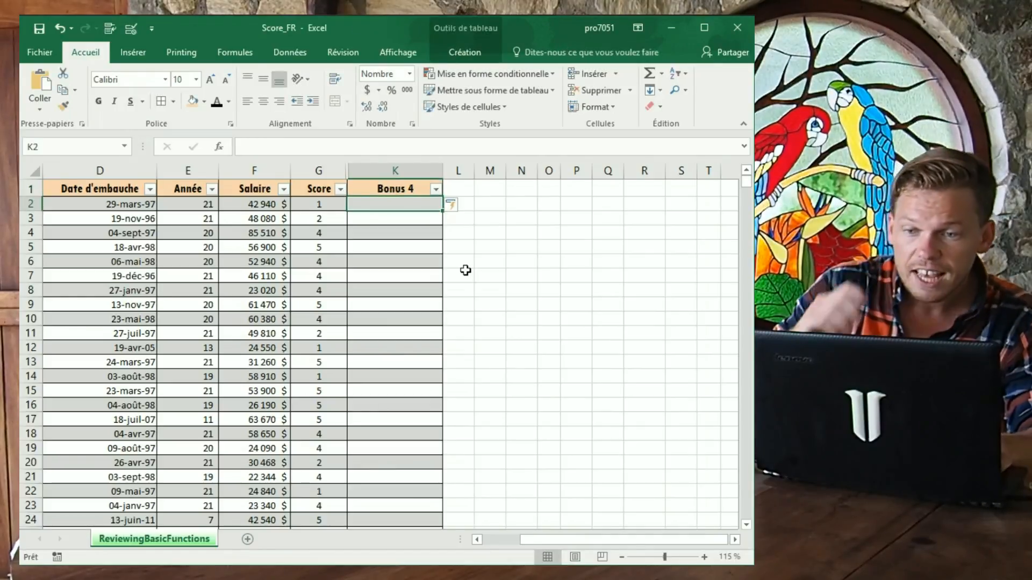
Step: Enter the lookup table headers Score and Bonus in N1 and O1
scroll(432, 322, "up", 3)
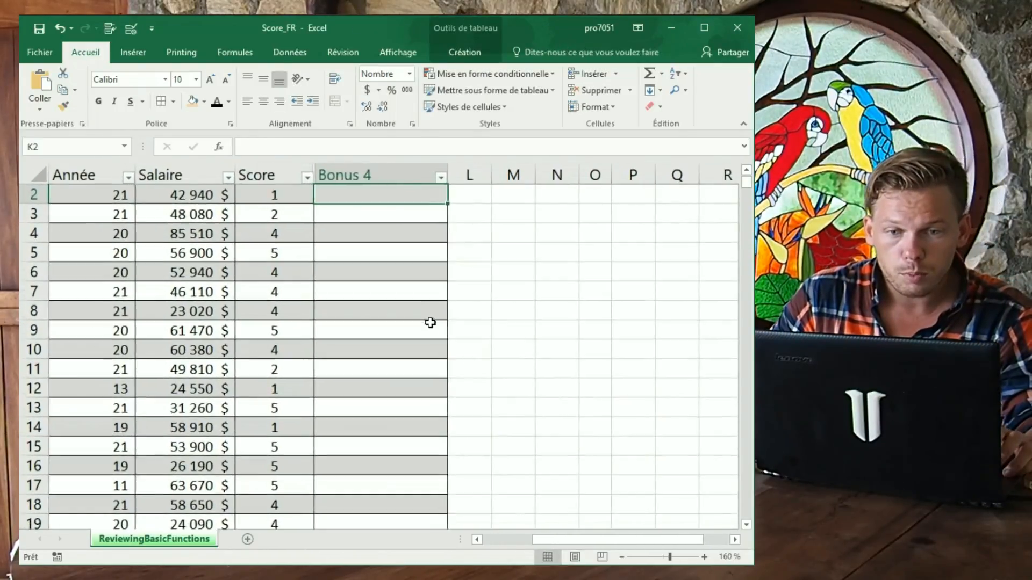
scroll(430, 322, "up", 1)
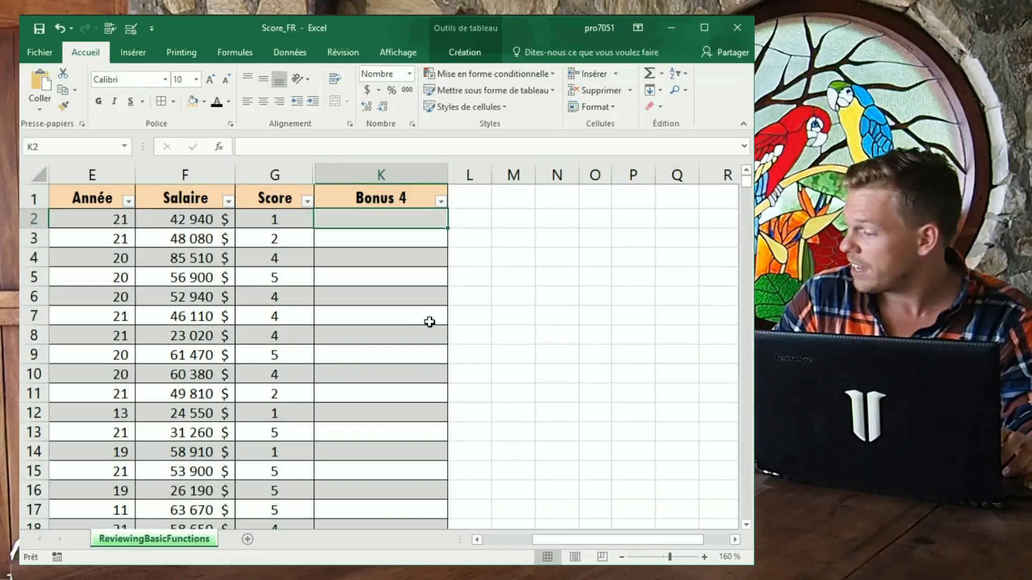
scroll(440, 360, "up", 1)
scroll(536, 509, "up", 1)
left_click_drag(586, 539, 605, 539)
left_click(412, 231)
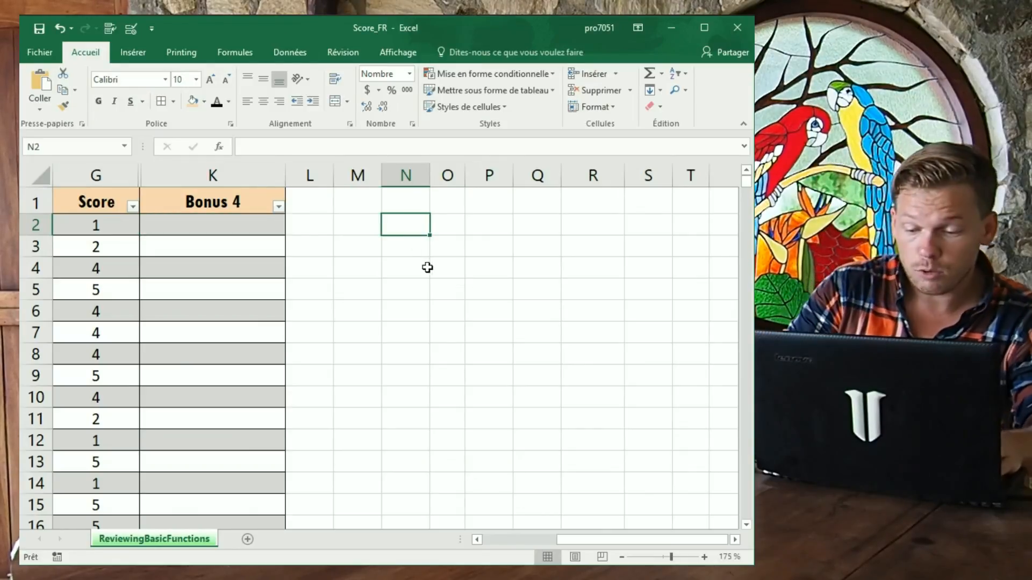
key("Up")
type("Score")
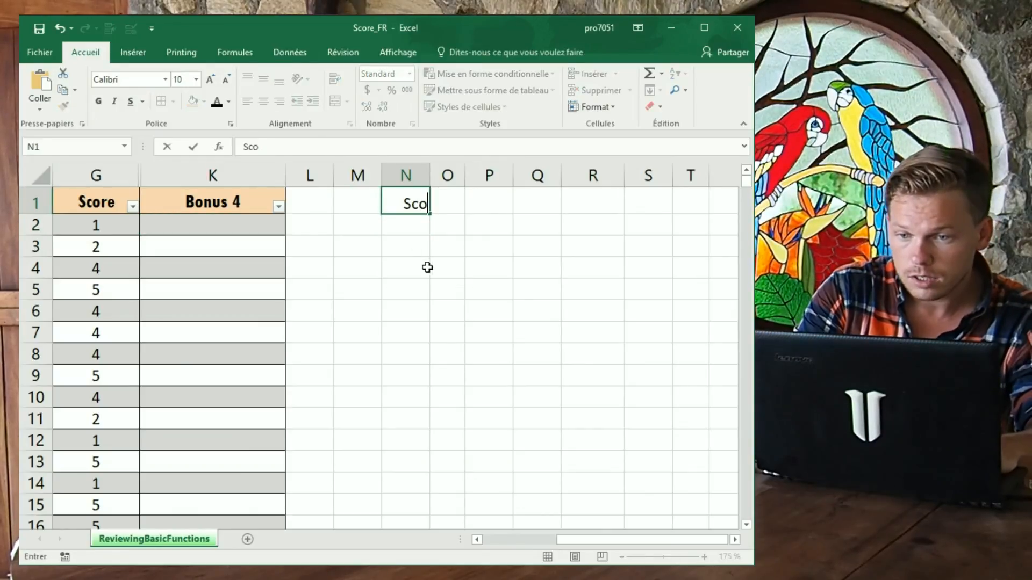
key("Tab")
type("b")
type("onus")
key("Return")
Step: Fill N2:N6 with the scores 1, 2, 3, 4 and 5
type("1")
key("Return")
type("2")
key("Return")
type("3 4")
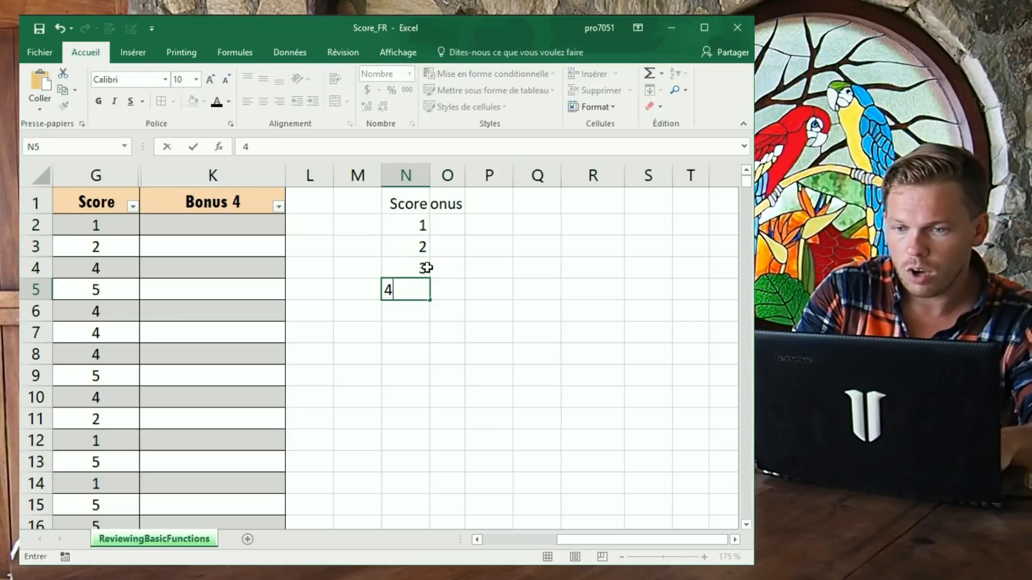
key("Return")
type("5")
key("Return")
type("6")
key("Escape")
Step: Enter the bonus amounts 0, 25, 35, 50 and 100 in O2:O6 and autofit column O
left_click(460, 226)
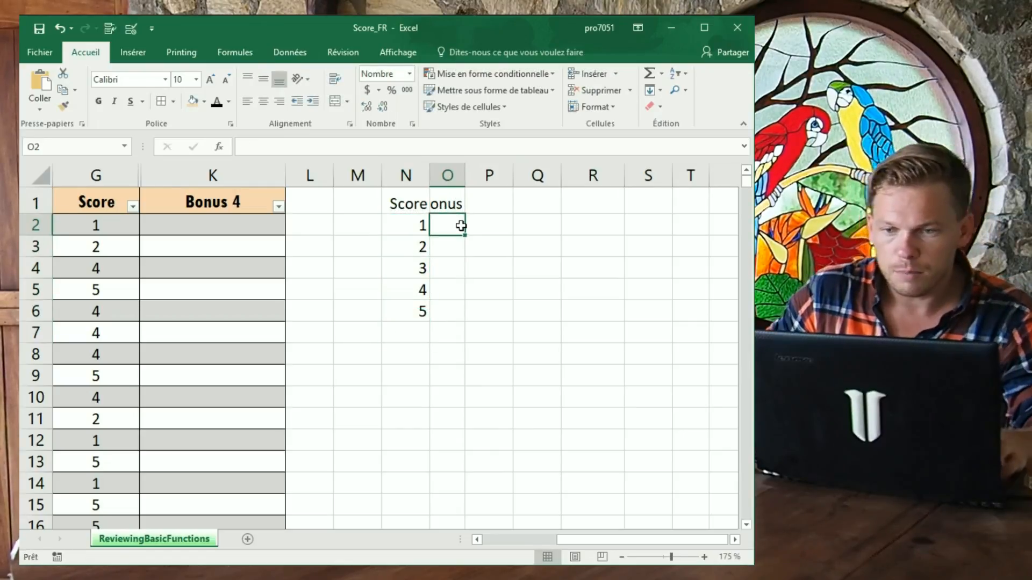
type("0")
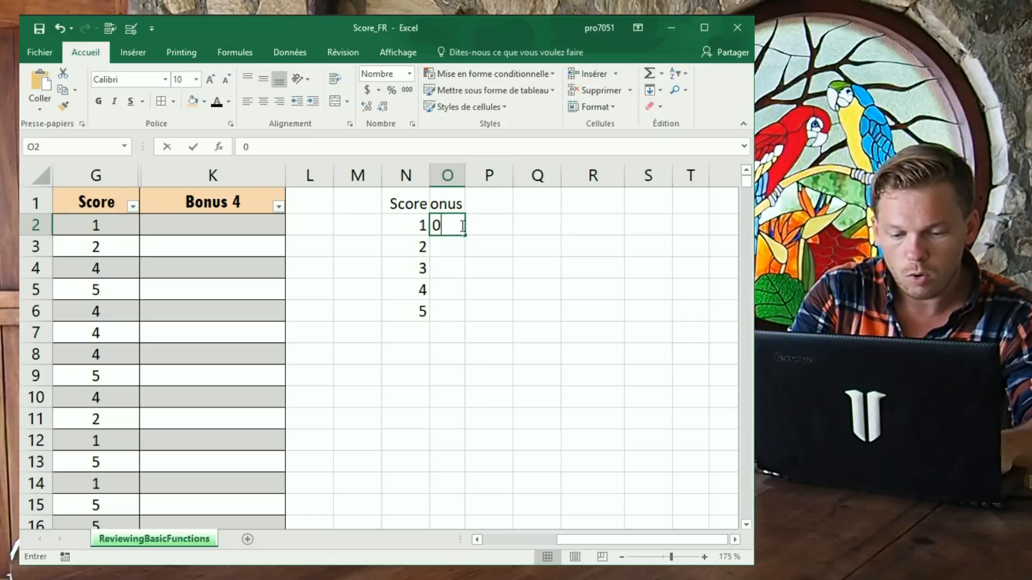
key("Return")
type("25")
key("Return")
type("35")
key("Return")
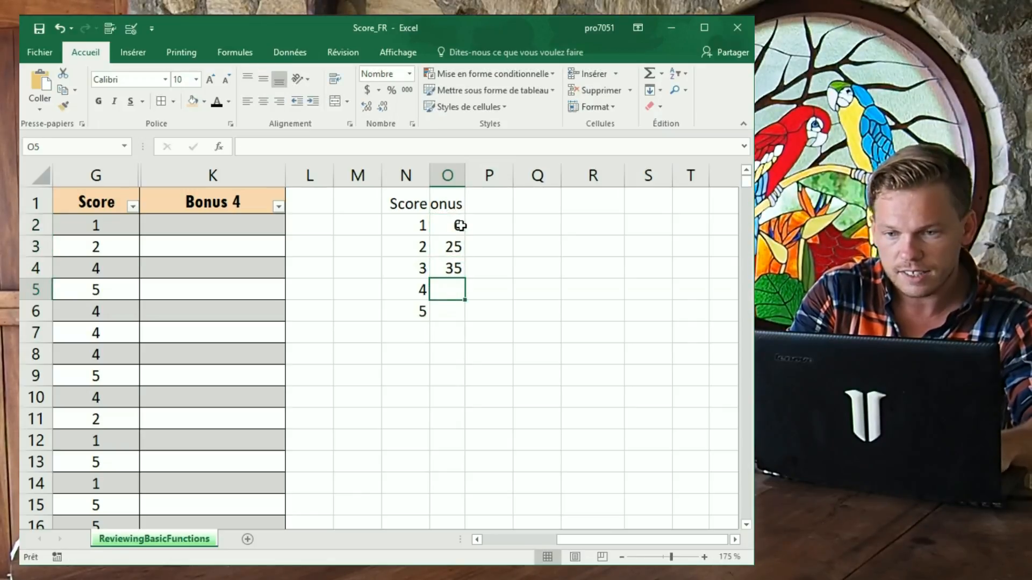
type("50")
key("Return")
type("100")
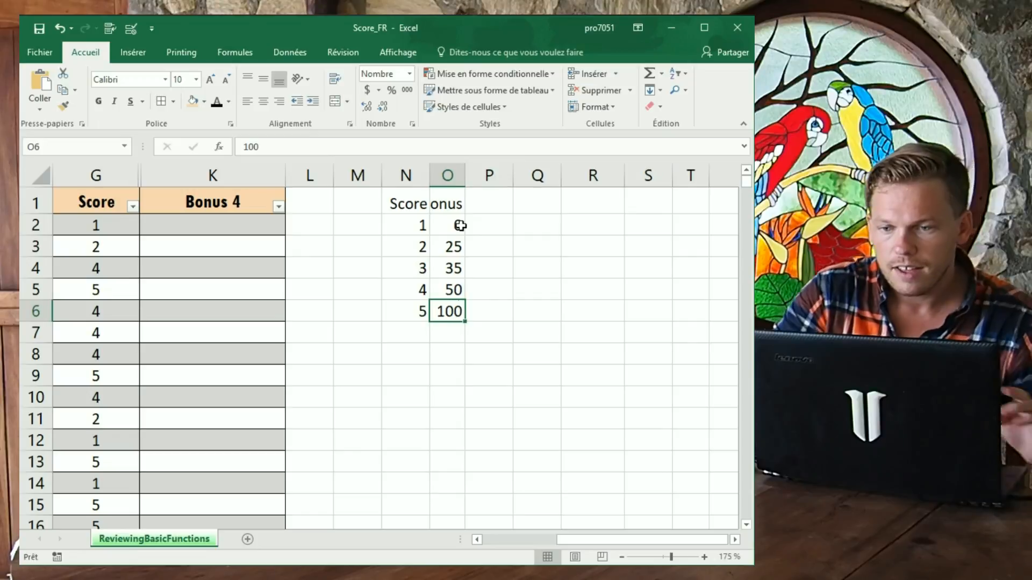
key("Return")
double_click(465, 175)
left_click_drag(399, 203, 456, 315)
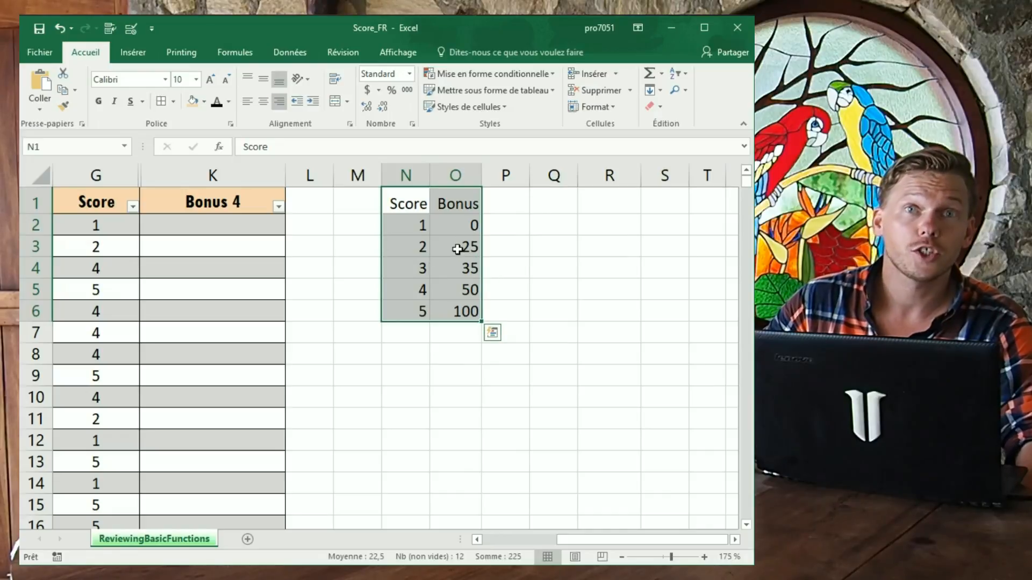
left_click(227, 235)
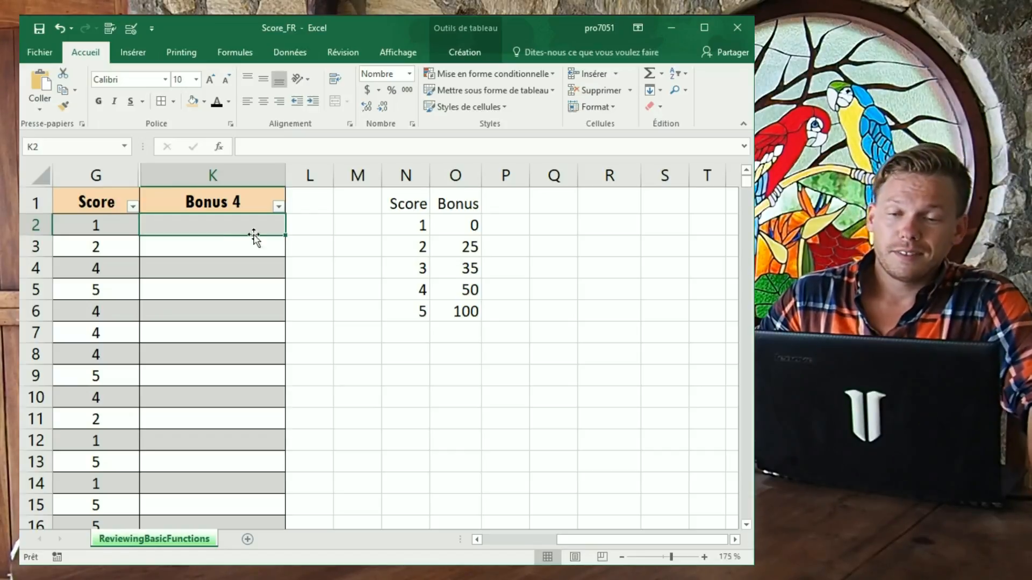
left_click_drag(391, 204, 450, 304)
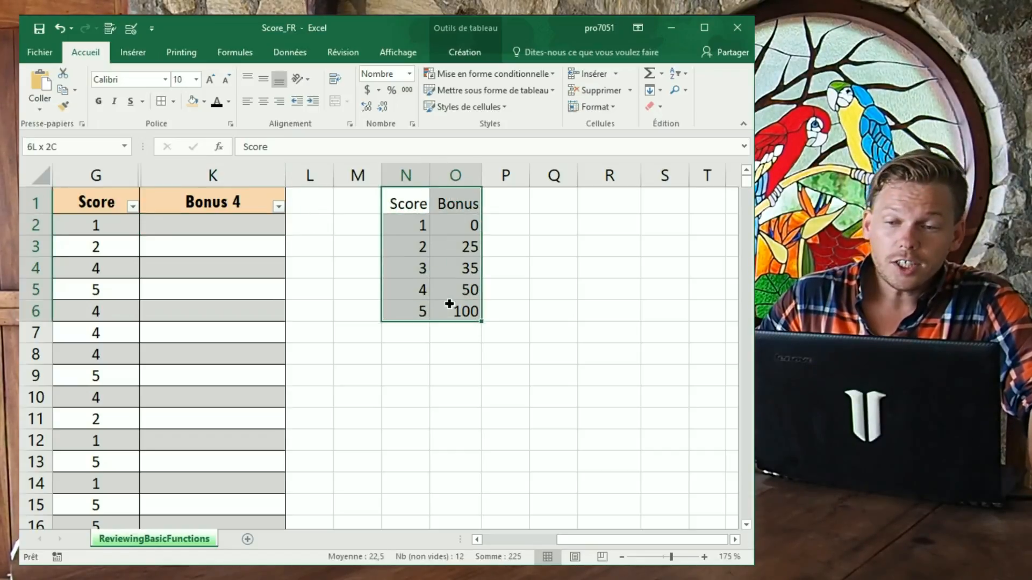
Step: Start a RECHERCHEV formula in K2 with the score in G2 as the lookup value
left_click(240, 231)
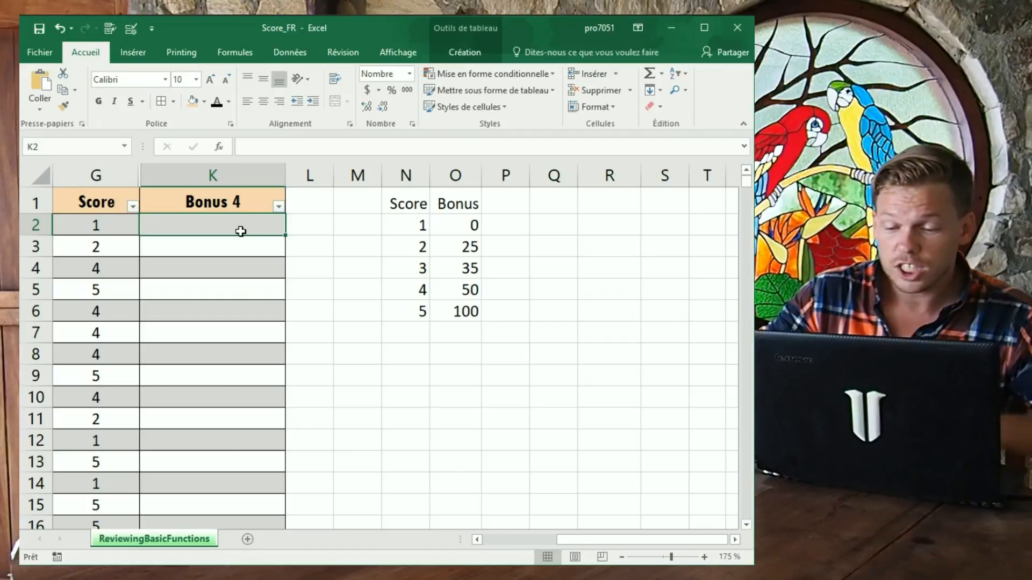
type("=")
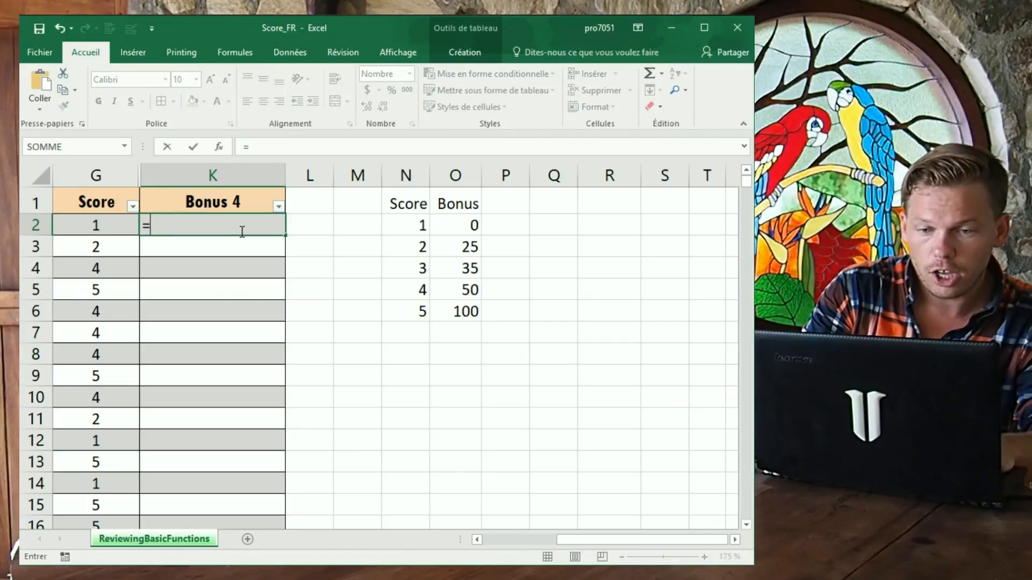
type("rech")
double_click(215, 268)
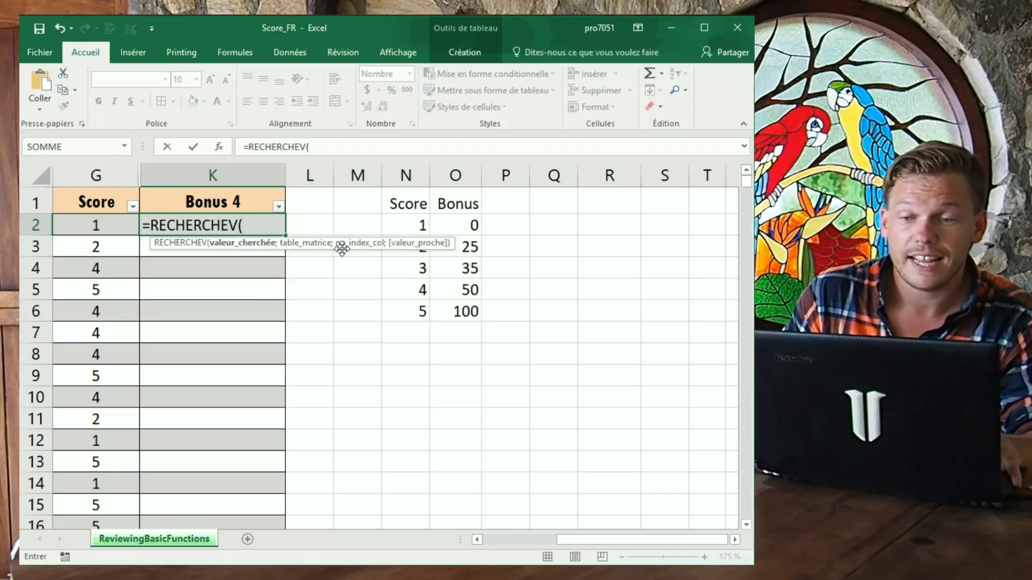
left_click(116, 225)
type(",")
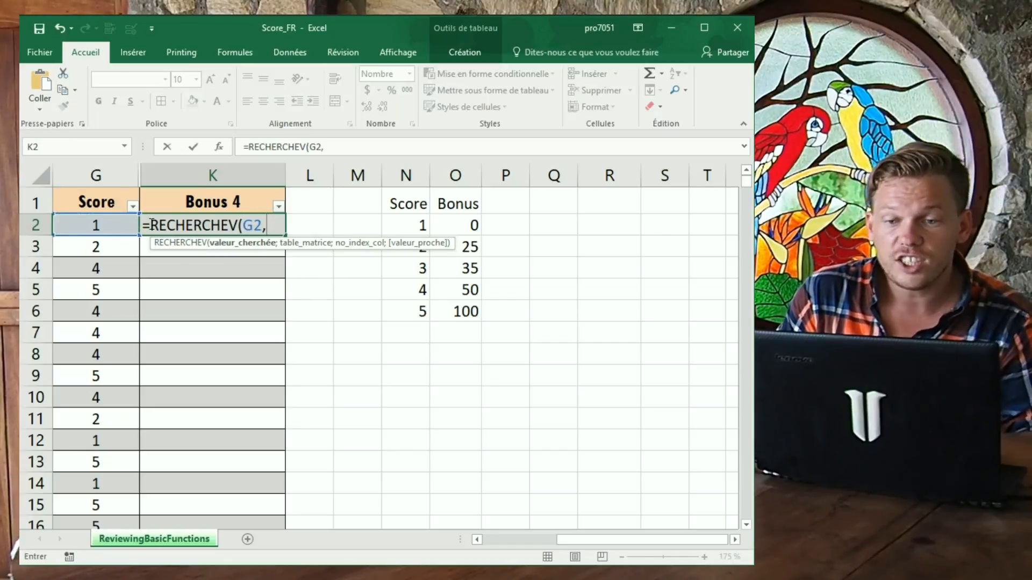
left_click(400, 205)
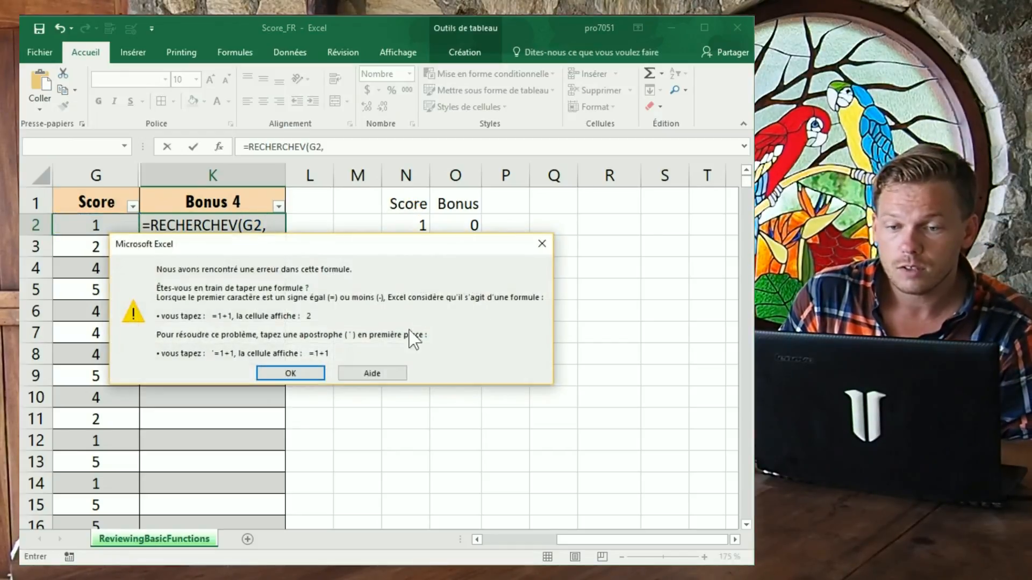
left_click(290, 371)
key("BackSpace")
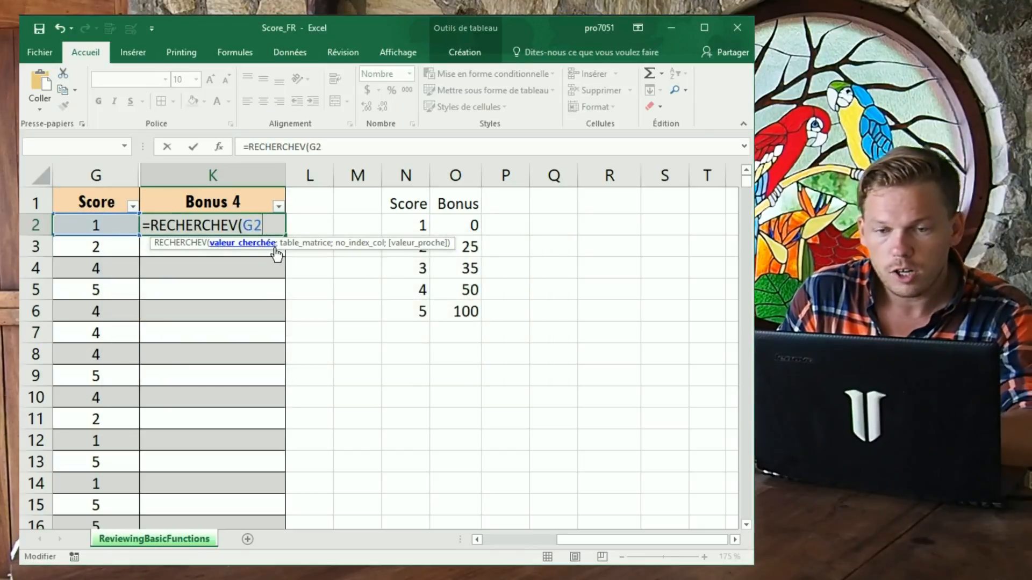
Step: Complete the K2 formula with N1:O6 as the lookup table and 2 as the column index: =RECHERCHEV(G2;N1:O6;2)
type(";")
left_click_drag(398, 204, 408, 226)
left_click_drag(462, 303, 476, 323)
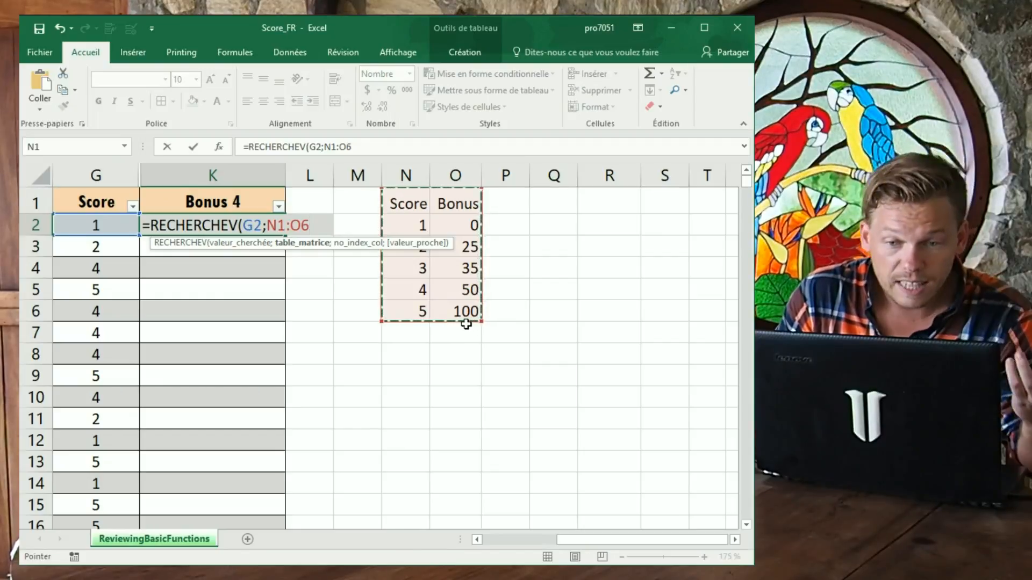
type(";")
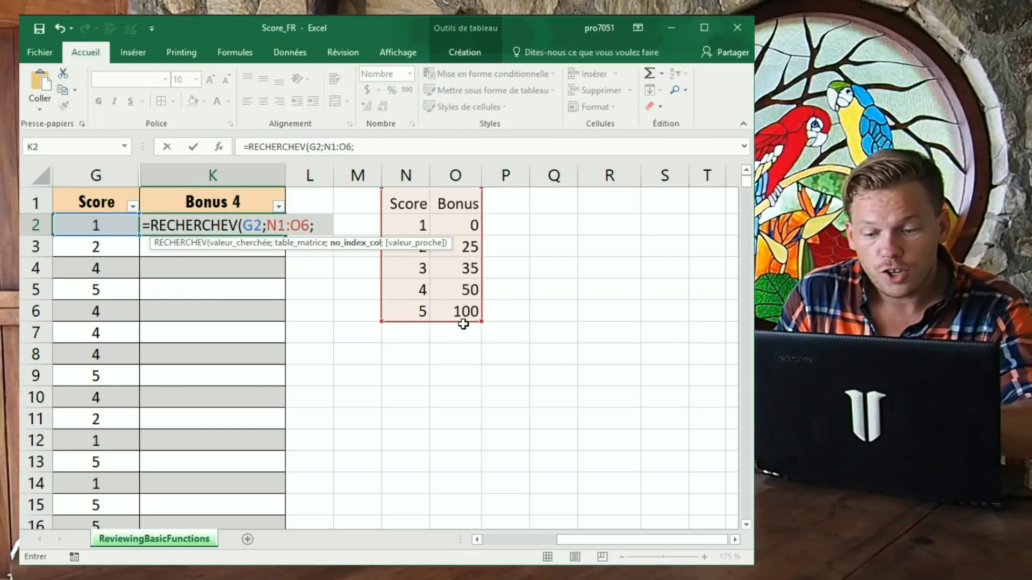
type("2")
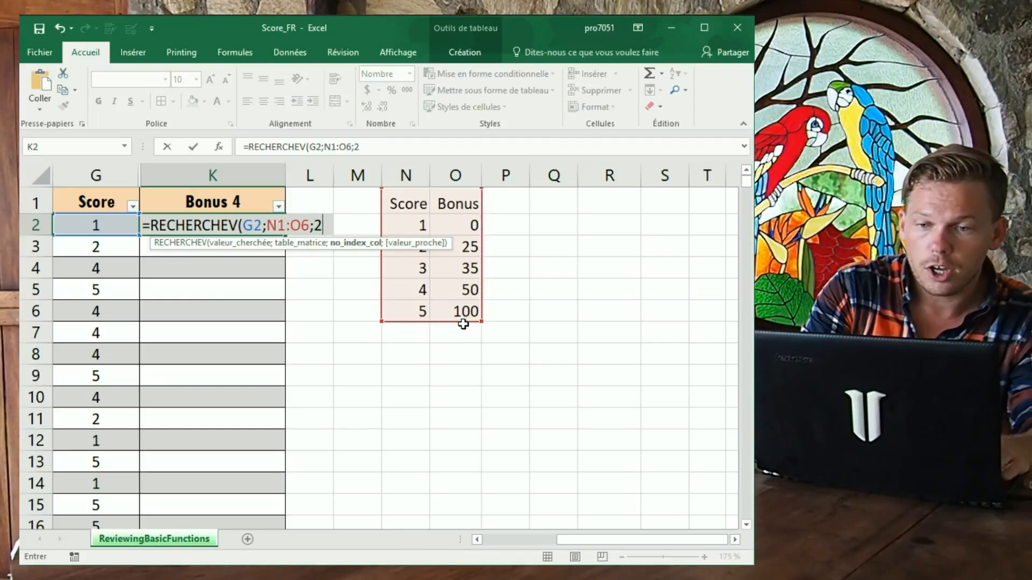
type(")")
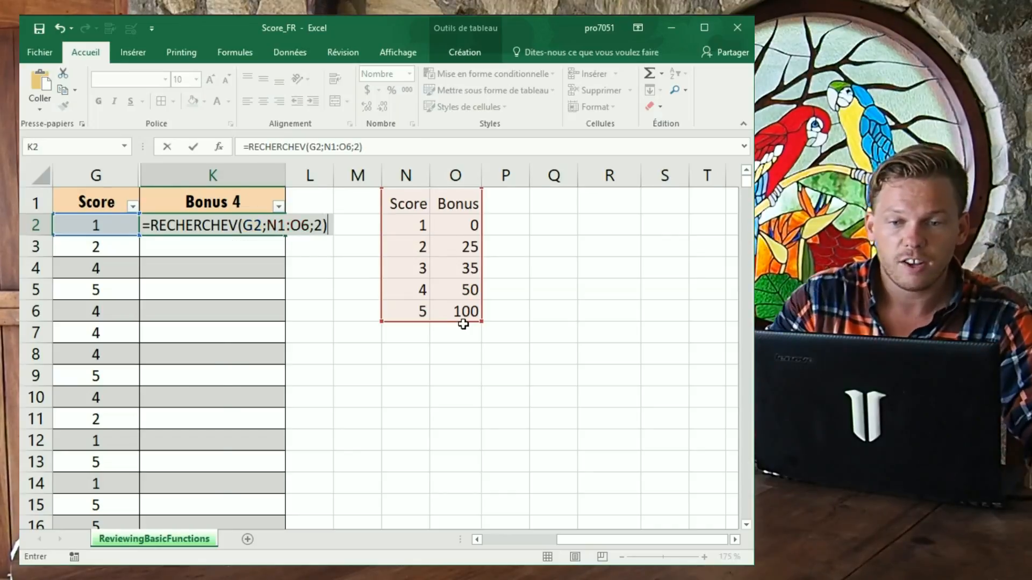
key("Return")
Step: Examine the Bonus 4 results and the table ranges referenced by the formulas in K7 to K12
left_click_drag(245, 212, 277, 311)
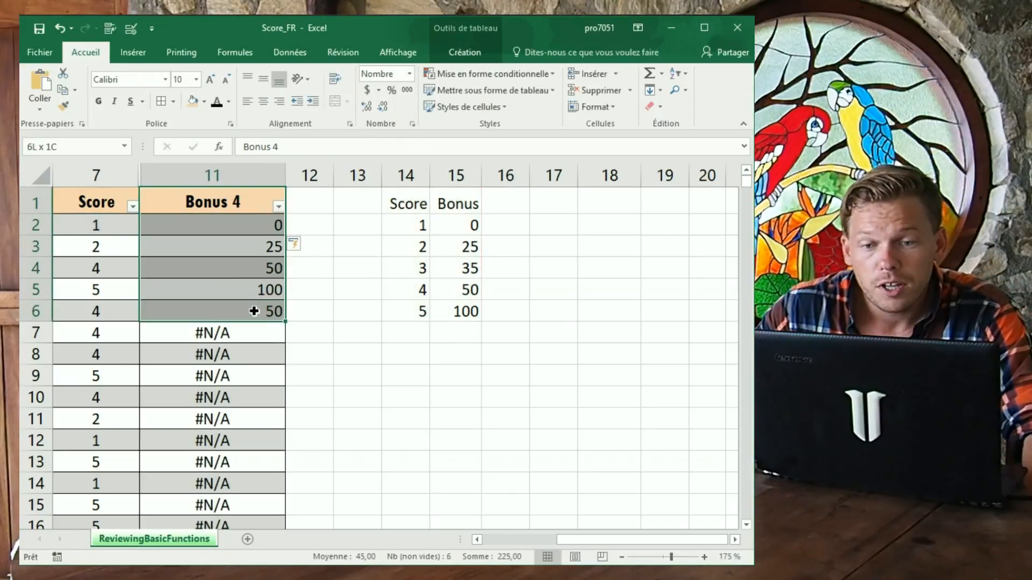
left_click(260, 334)
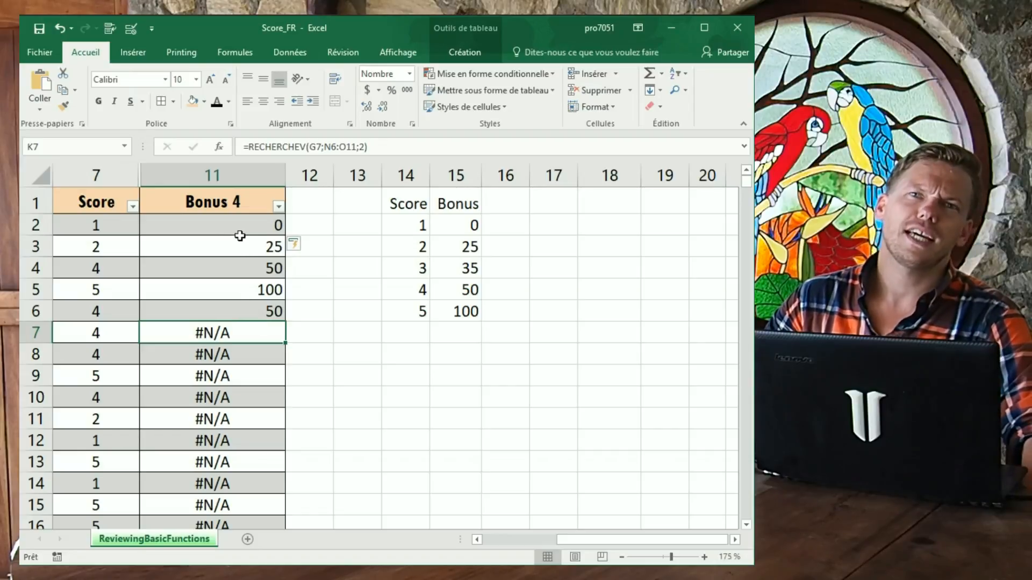
double_click(233, 334)
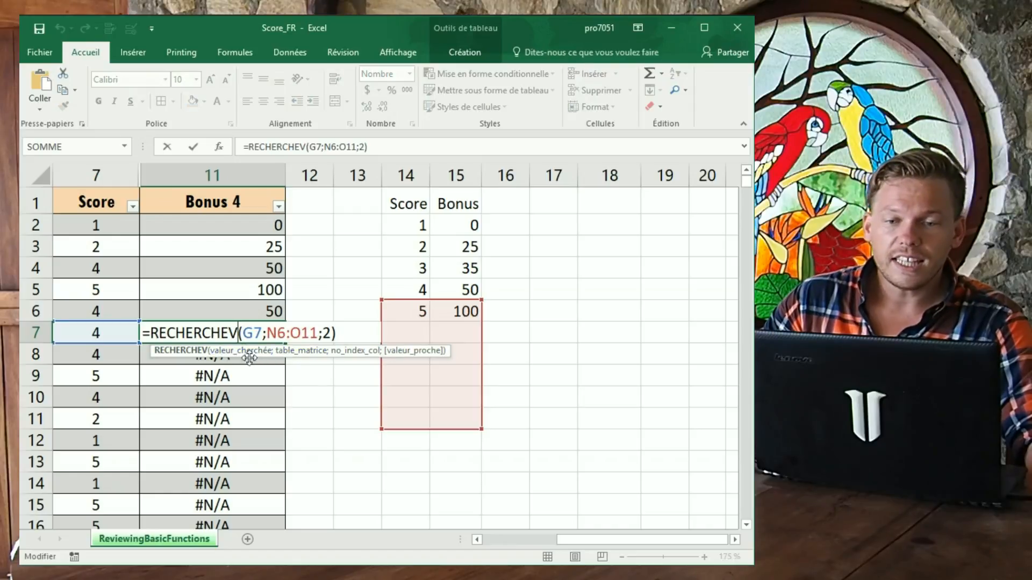
double_click(220, 376)
double_click(219, 418)
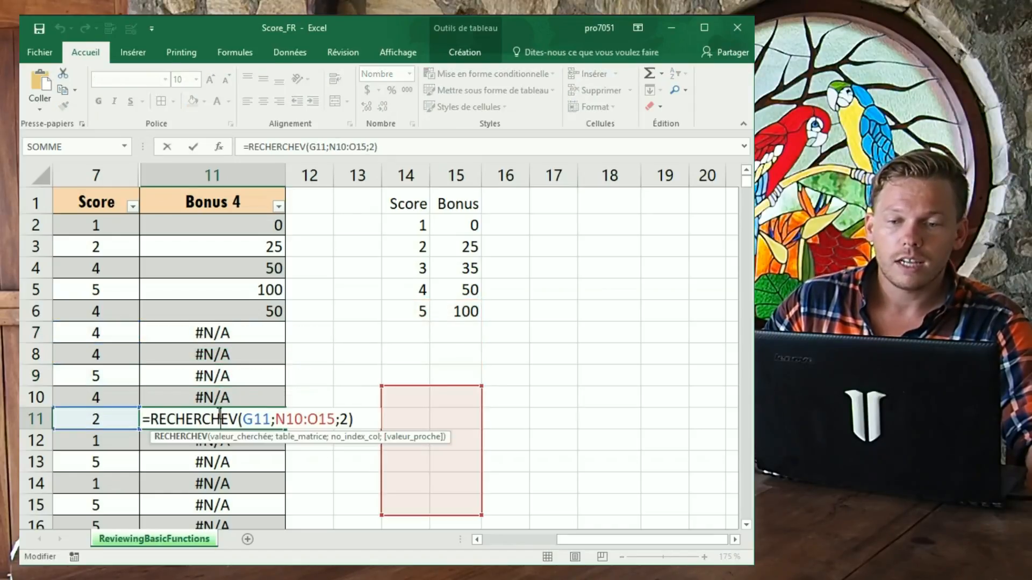
double_click(236, 371)
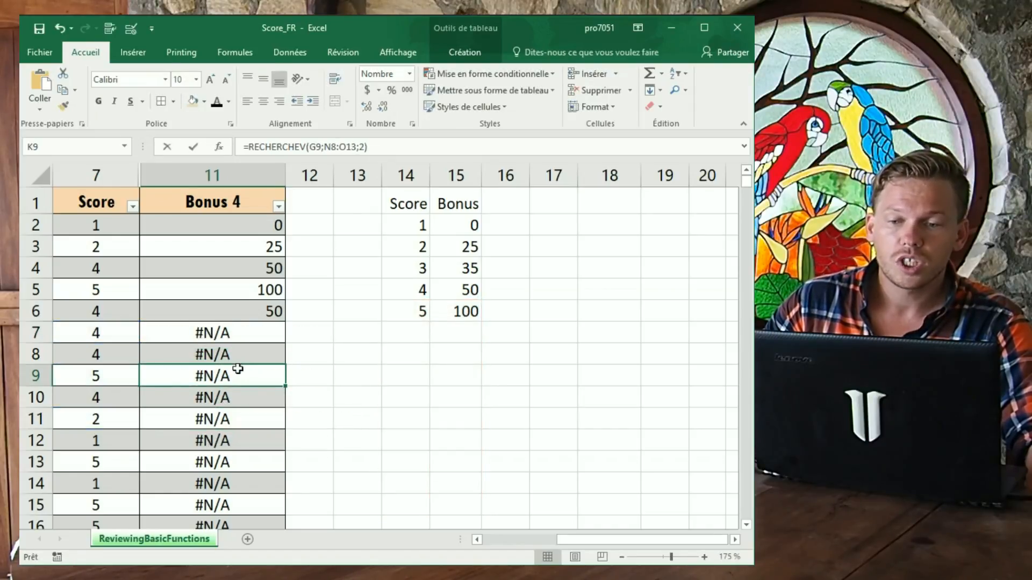
double_click(229, 440)
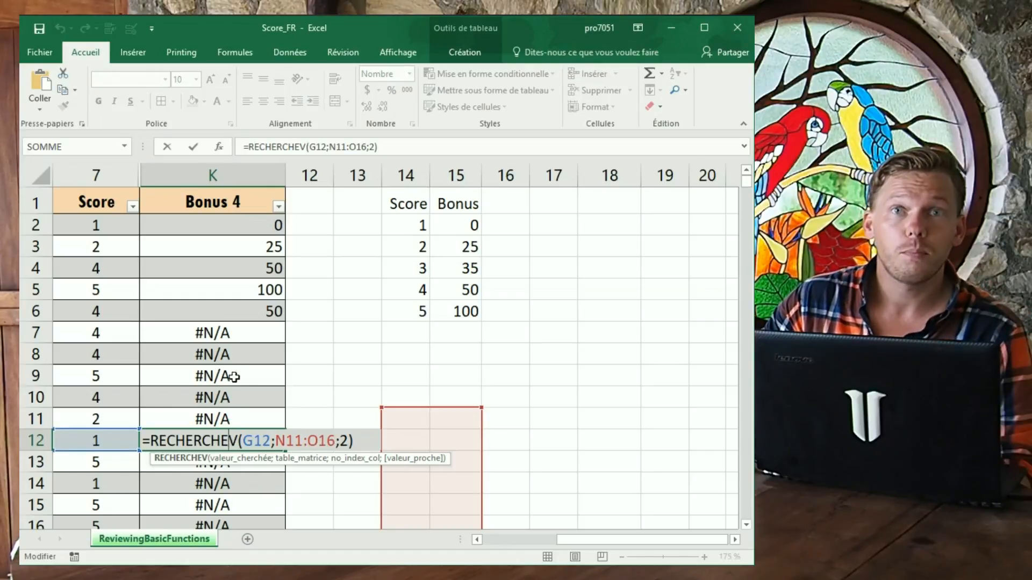
left_click(237, 353)
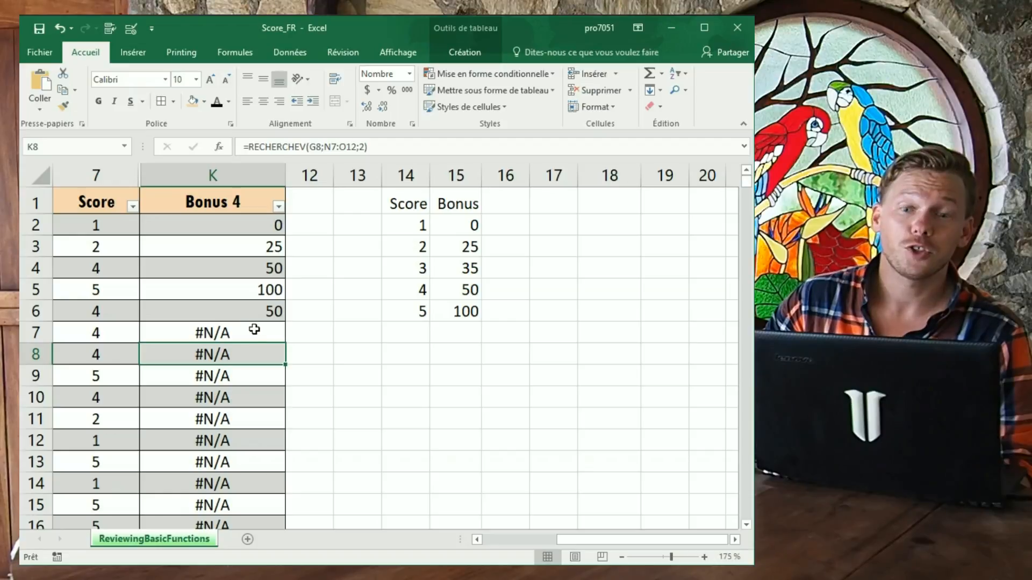
Step: Make the lookup table reference in the K2 formula absolute as $N$1:$O$6
left_click(268, 227)
double_click(268, 227)
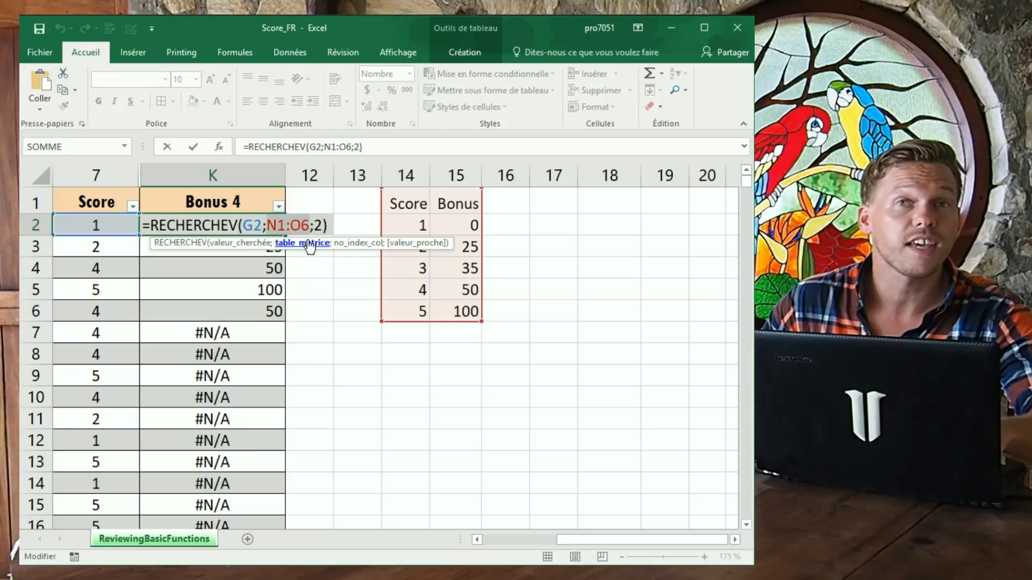
key("F4")
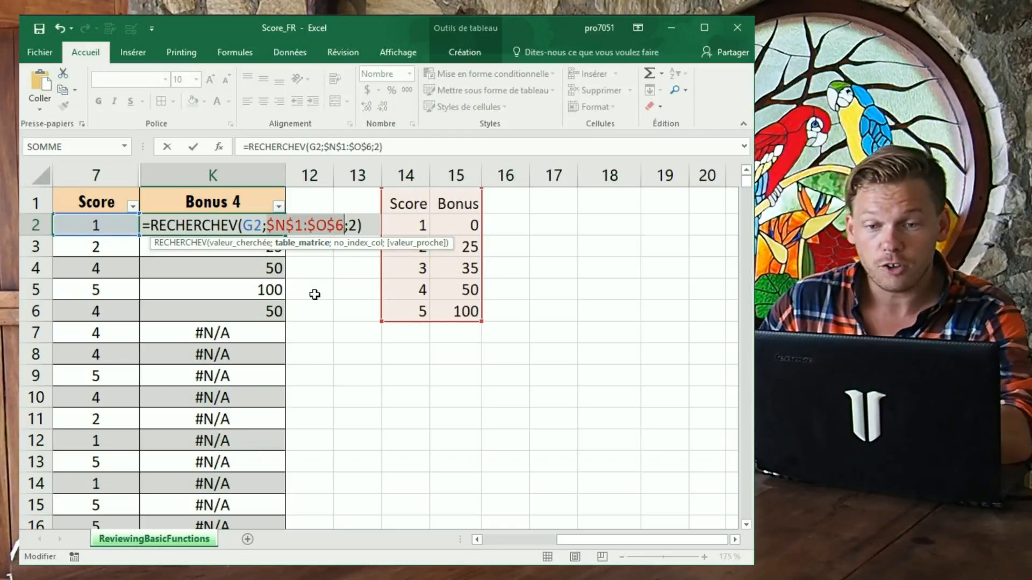
key("ctrl+Return")
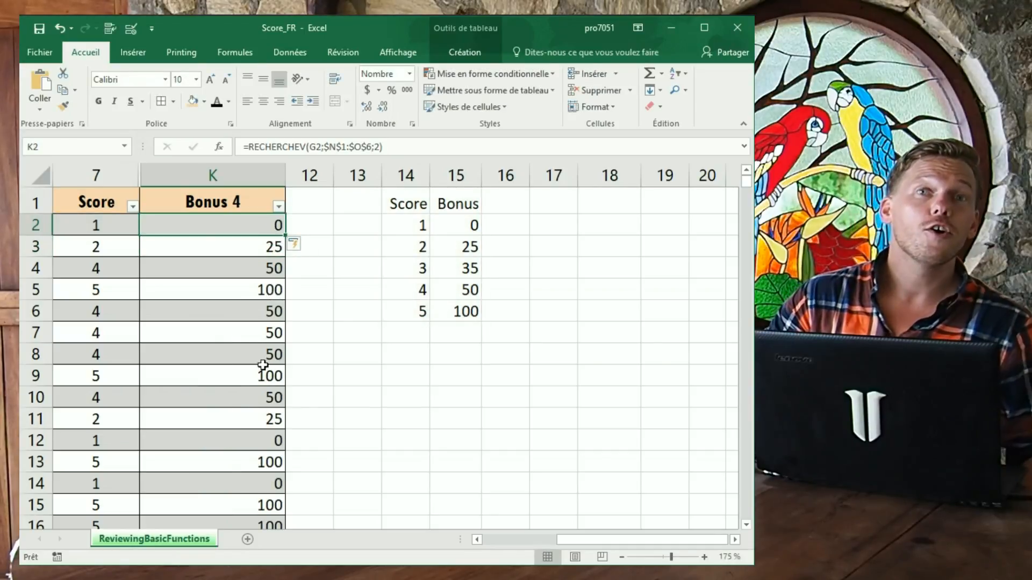
Step: Check the lookup table reference in the Bonus 4 formulas in K3, K7 and K11
double_click(256, 248)
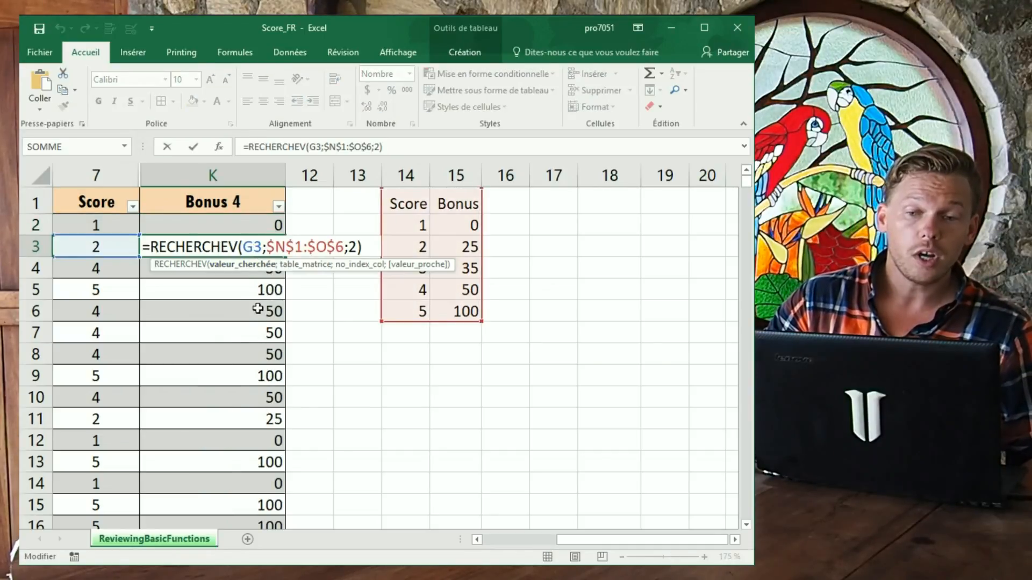
left_click(249, 332)
double_click(249, 332)
double_click(275, 412)
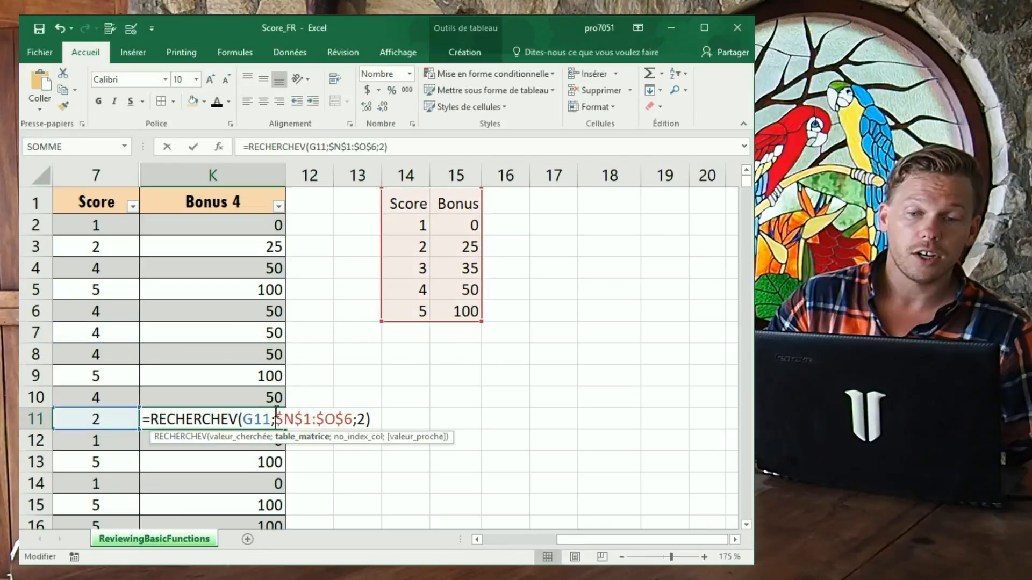
key("Return")
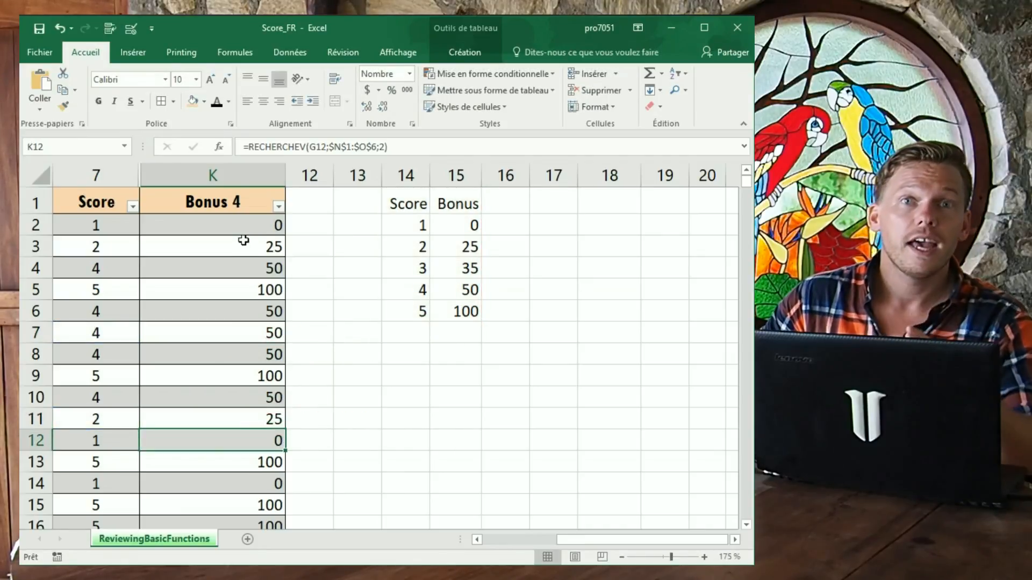
left_click(244, 227)
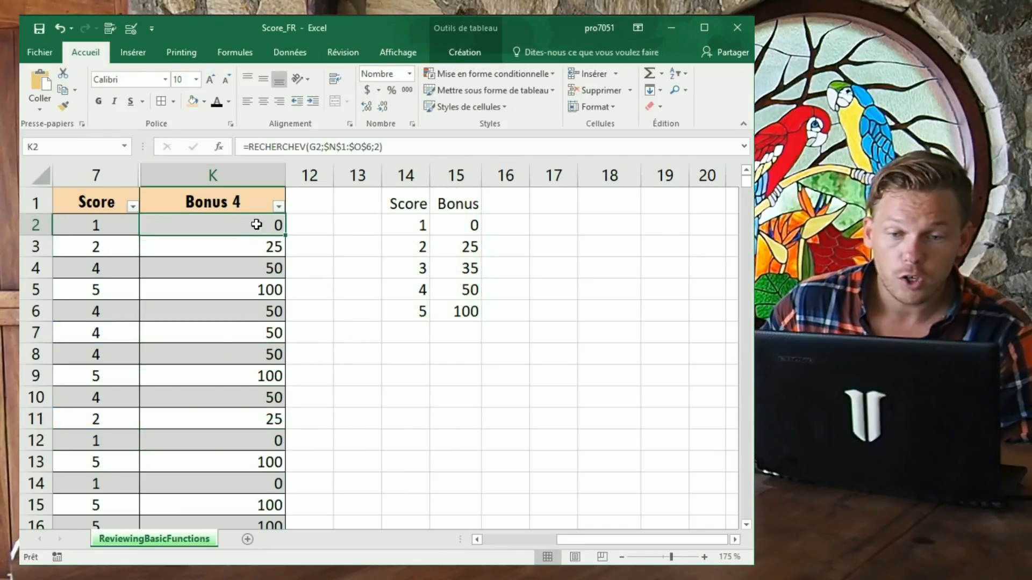
Step: Name the lookup table range N1:O6 TableBonus
left_click_drag(405, 203, 462, 313)
left_click(109, 150)
type("T")
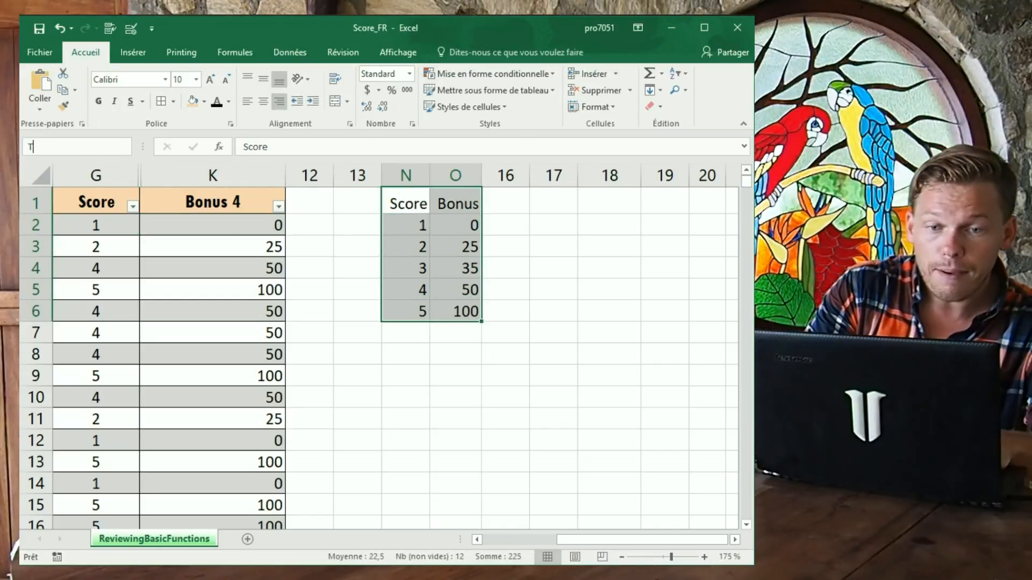
type("ableBonus")
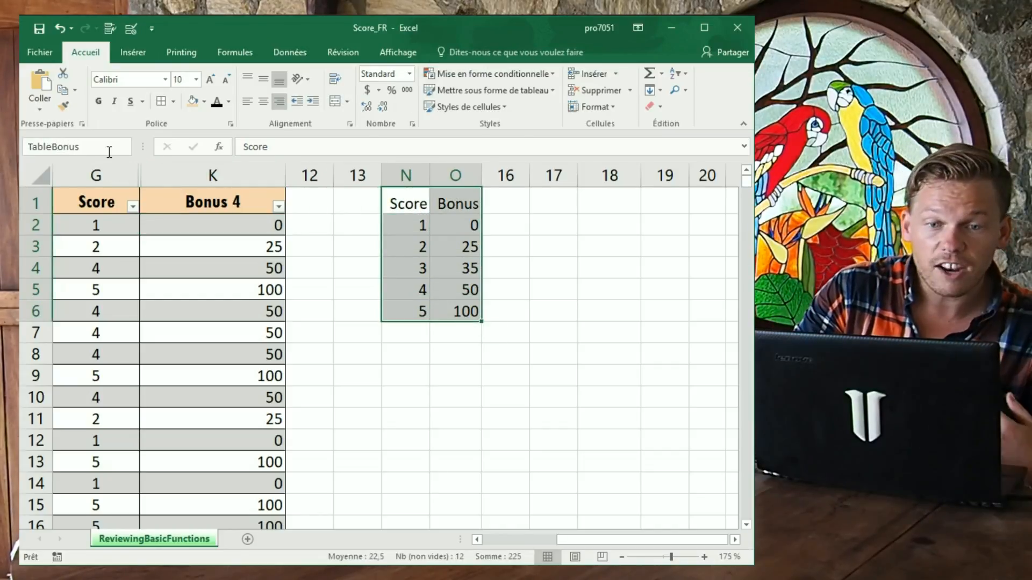
key("Return")
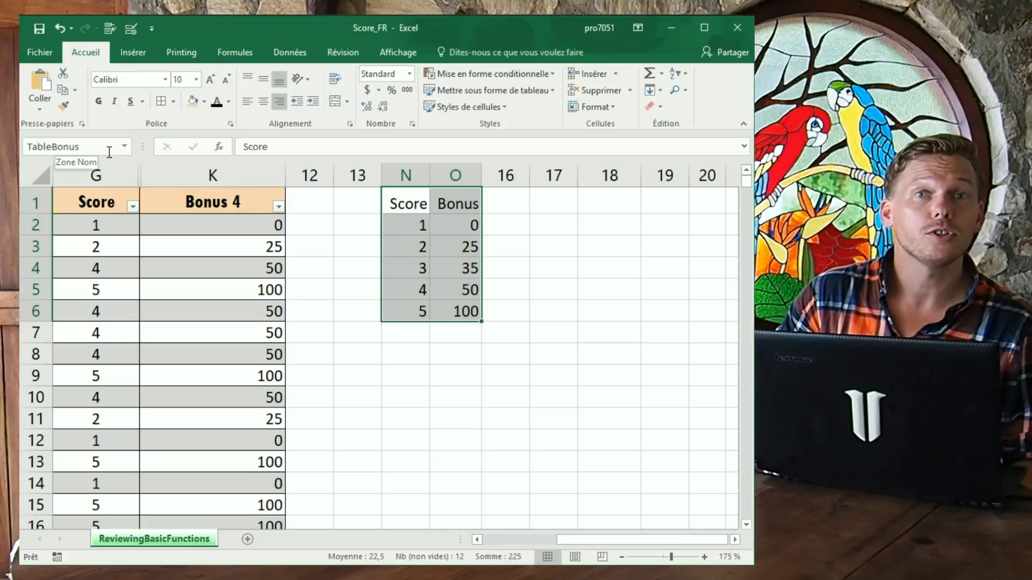
left_click_drag(396, 202, 459, 315)
left_click(111, 145)
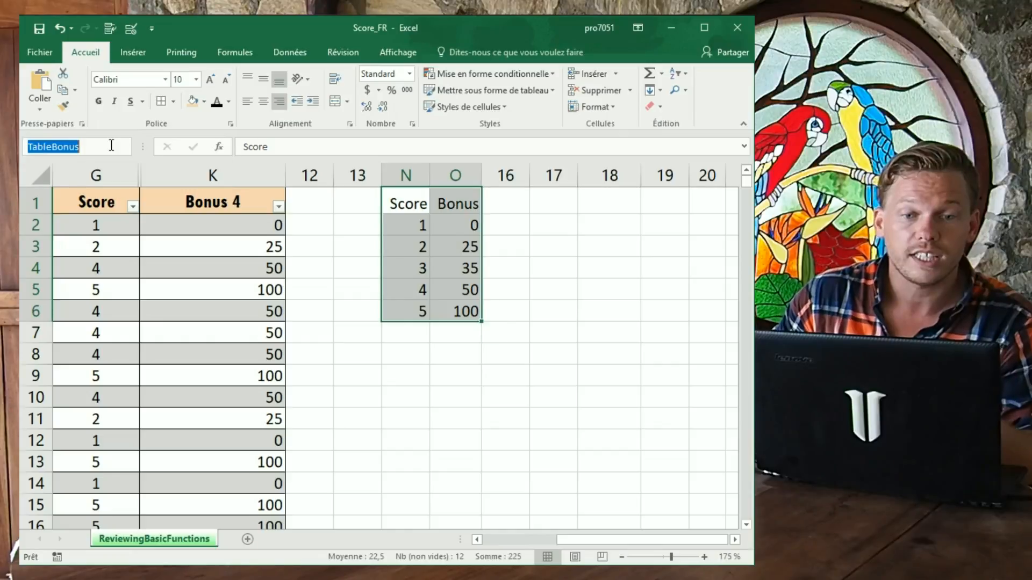
type("TableBo")
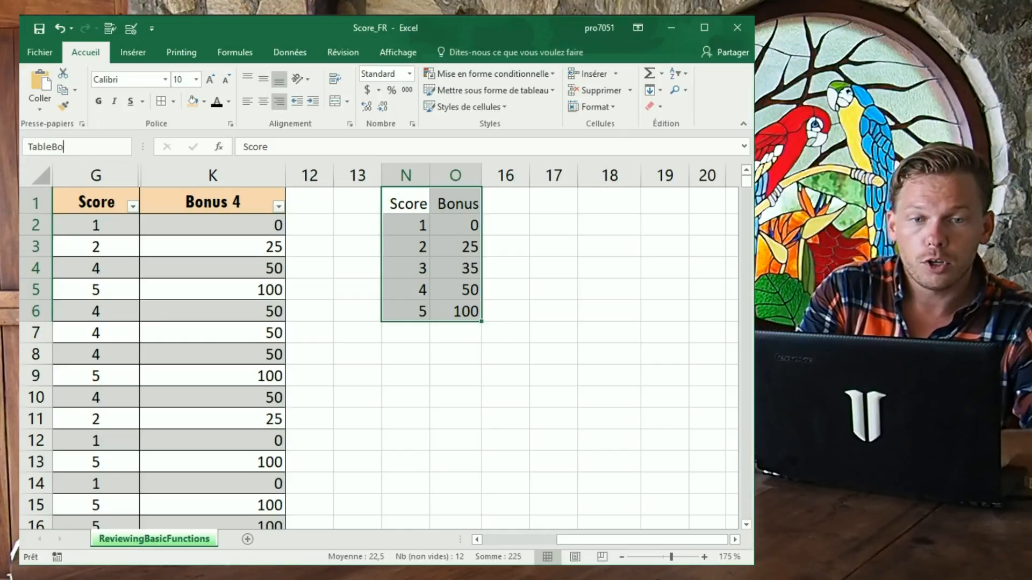
type("nus")
key("Return")
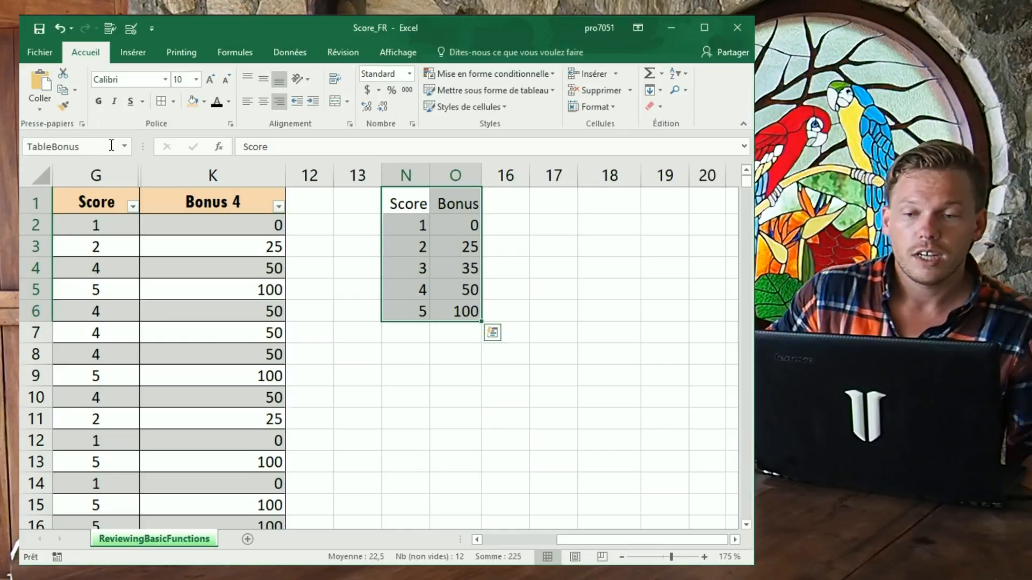
Step: Replace the $N$1:$O$6 reference in the K2 formula with the named range TableBonus
left_click(232, 226)
double_click(231, 227)
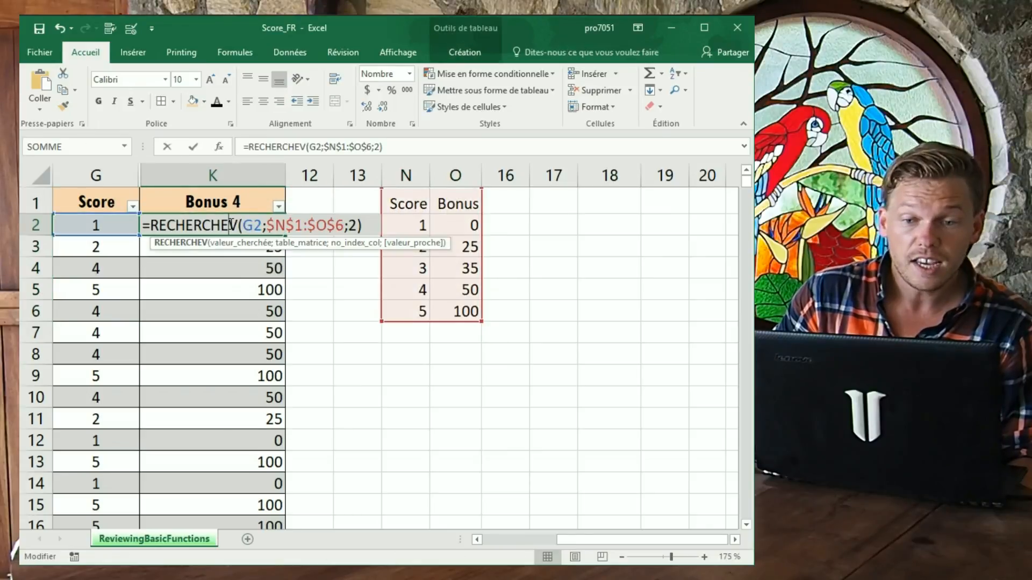
left_click_drag(267, 226, 344, 226)
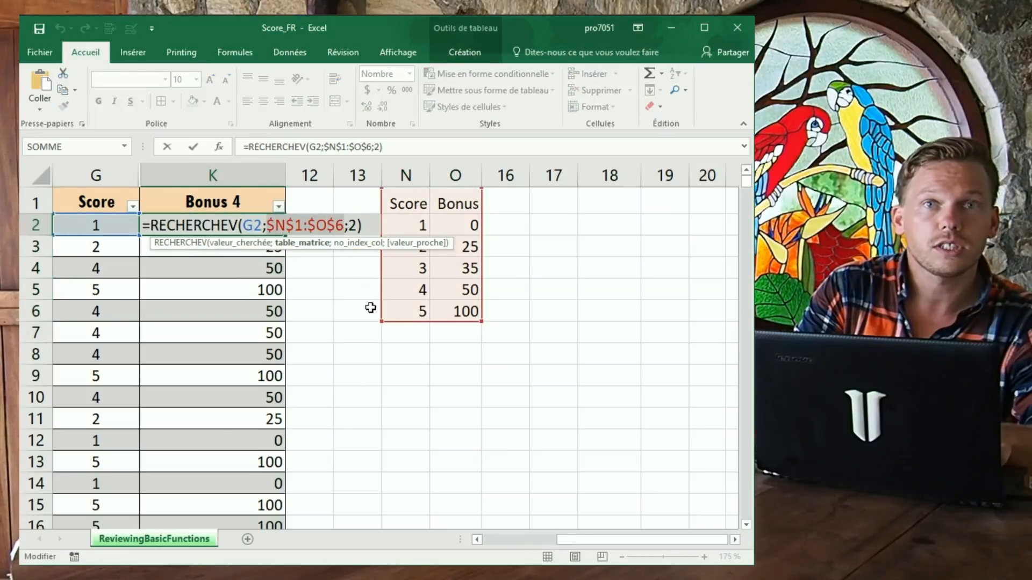
type("table")
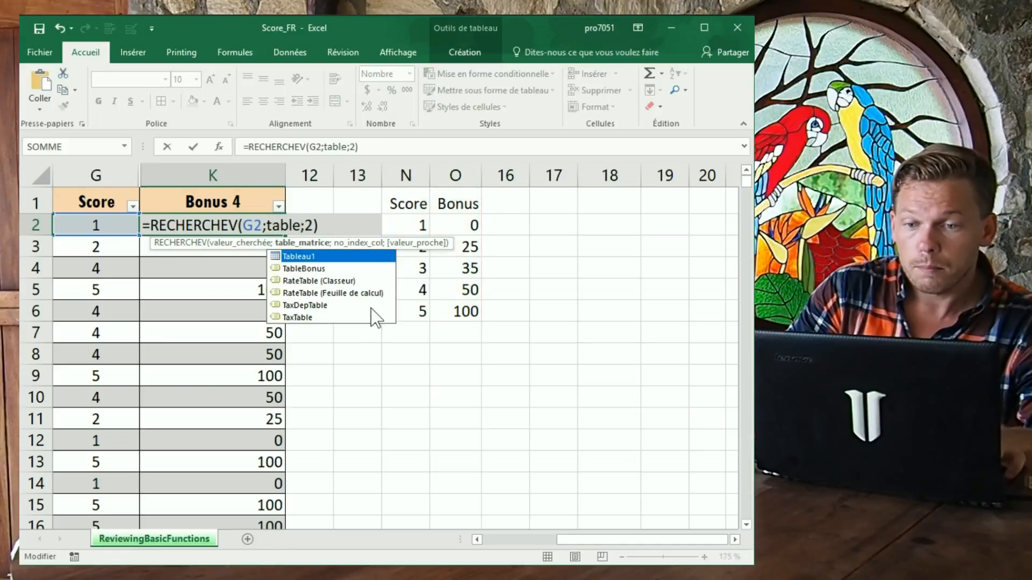
key("Down")
key("Tab")
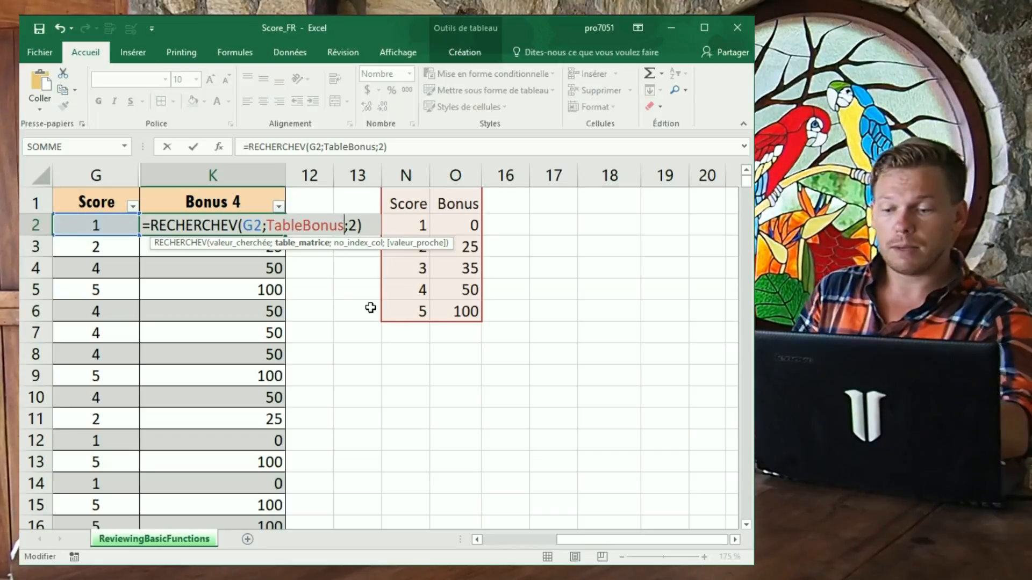
key("Return")
left_click(252, 226)
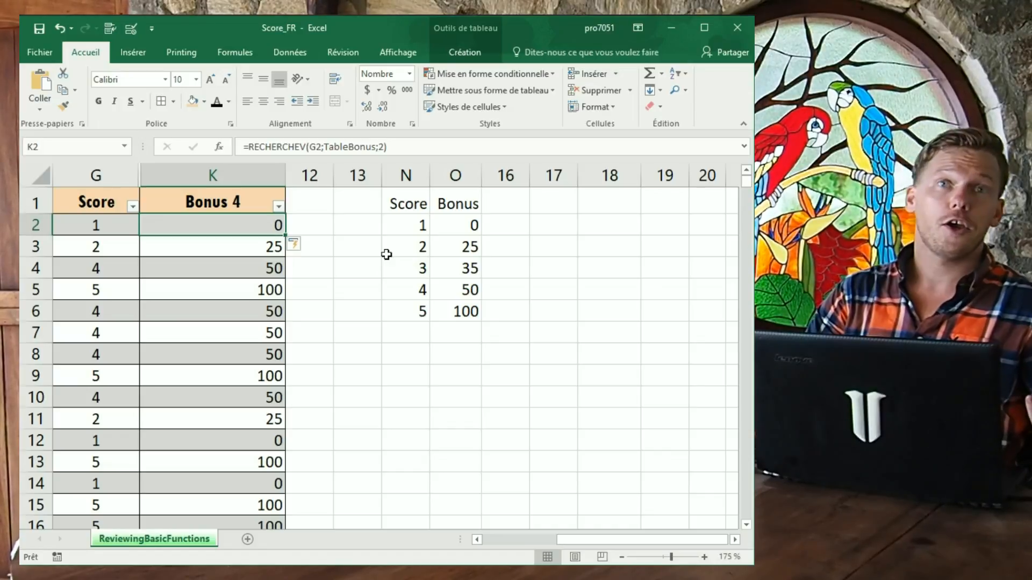
Step: Fit the Bonus 4 column to its contents and select the employee statuses in C2:C14
left_click_drag(396, 207, 455, 310)
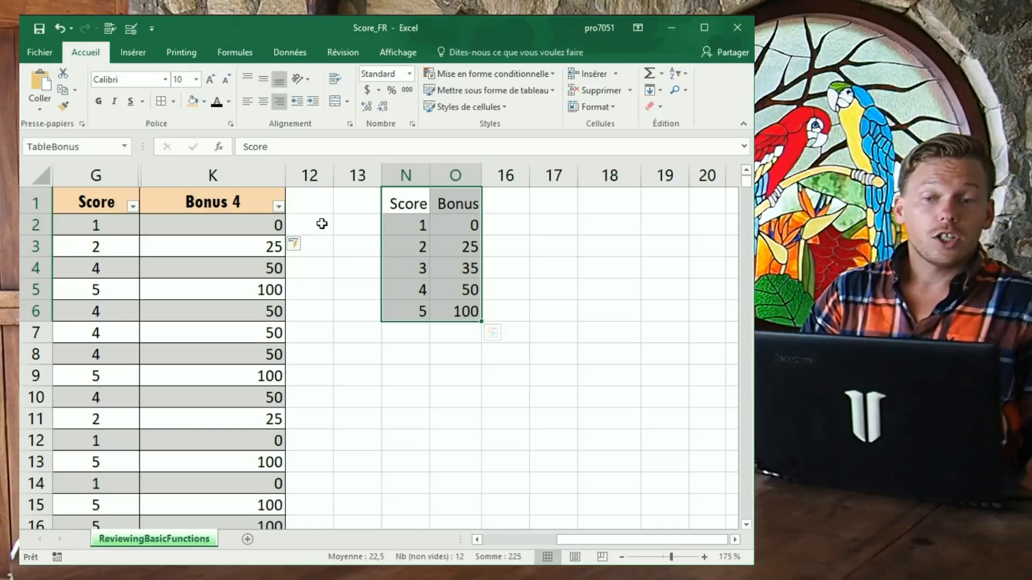
double_click(285, 167)
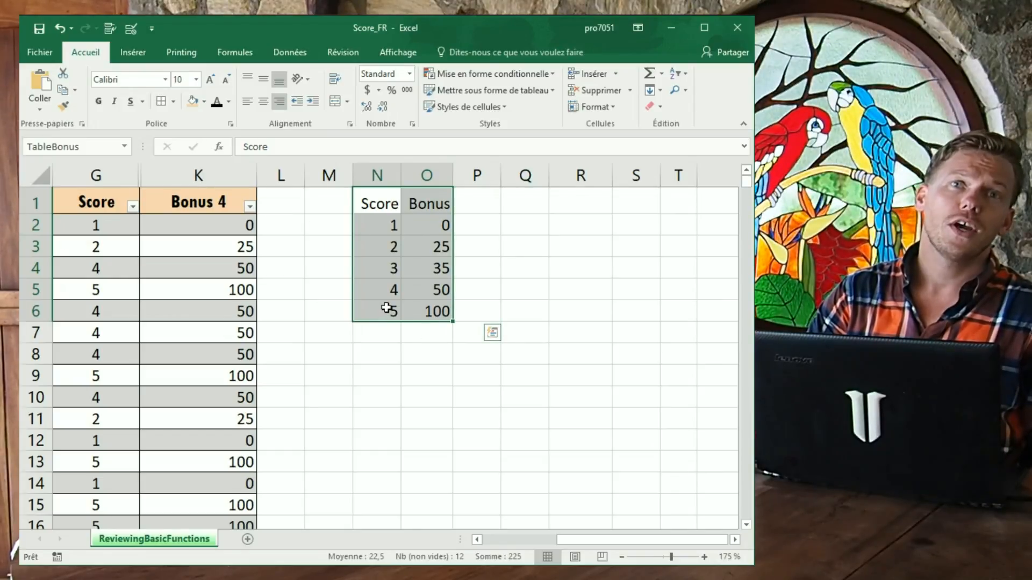
scroll(535, 523, "down", 2)
scroll(516, 502, "up", 2)
scroll(458, 408, "down", 1)
scroll(452, 404, "down", 1)
left_click_drag(553, 539, 519, 534)
left_click_drag(124, 216, 77, 425)
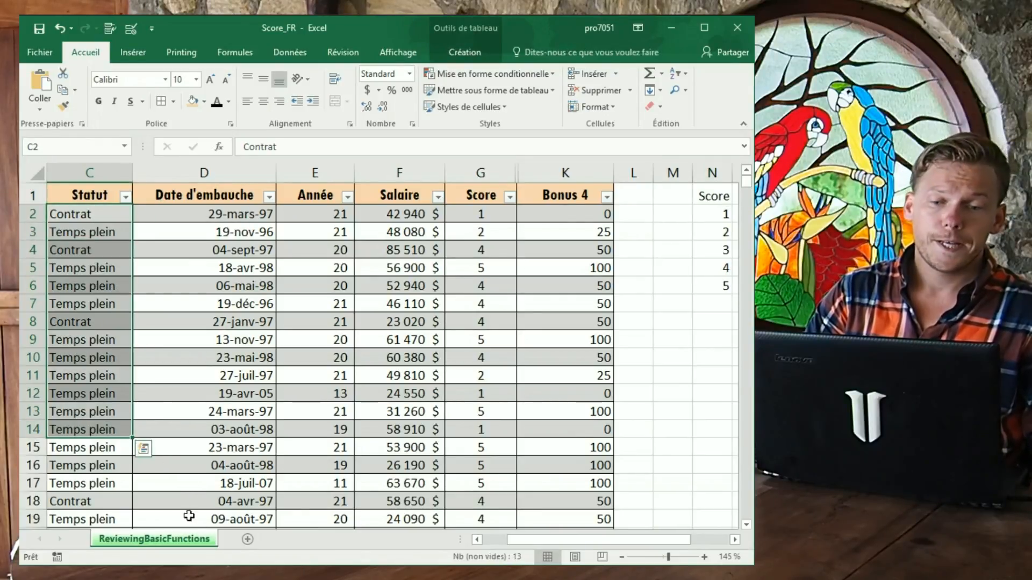
Step: Add a new worksheet and name it STRUCTURE DE BONUS
left_click(248, 540)
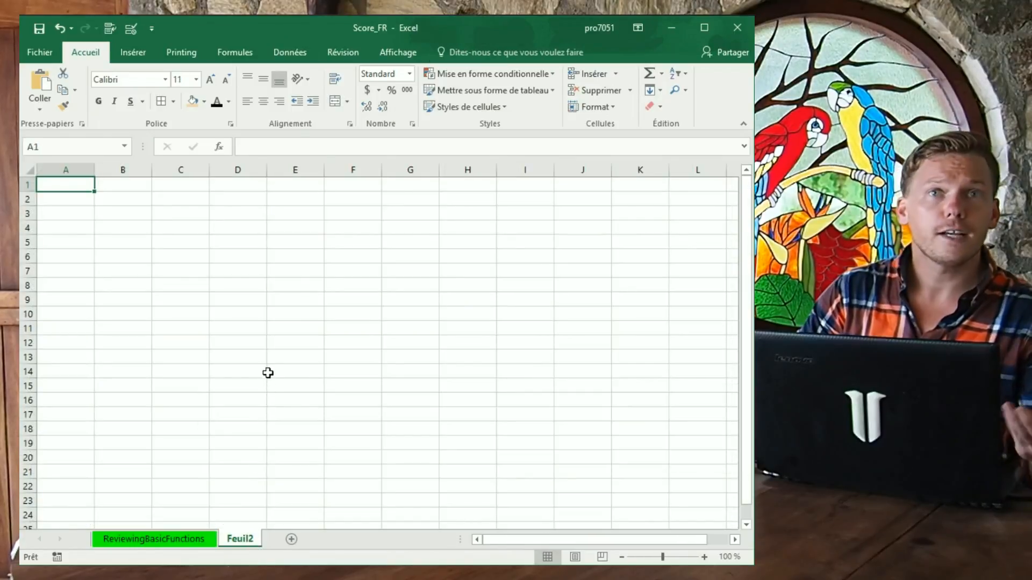
scroll(248, 298, "up", 8, "ctrl")
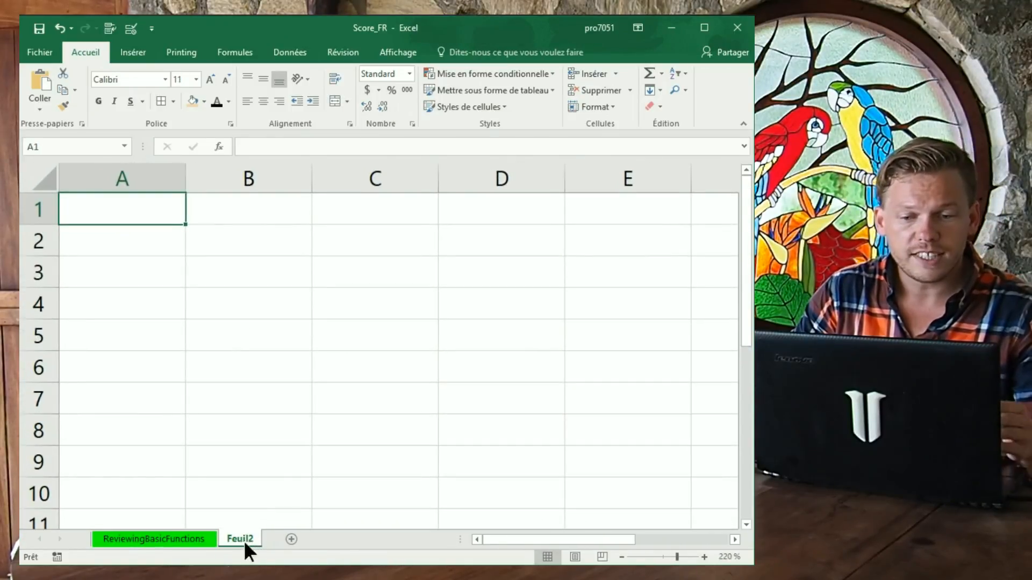
double_click(244, 539)
type("STRUCTU")
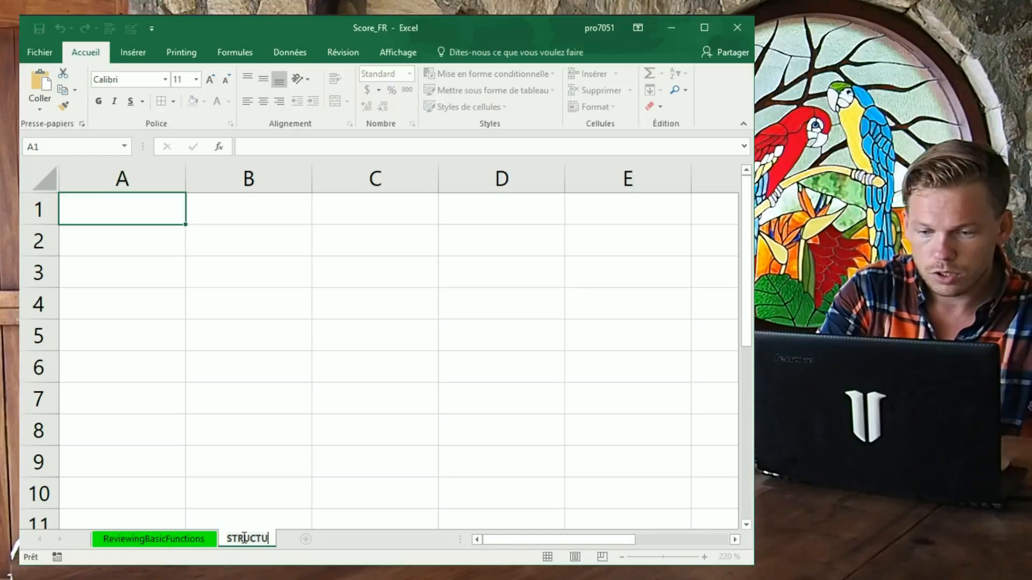
type("RE DE BONUS")
key("Return")
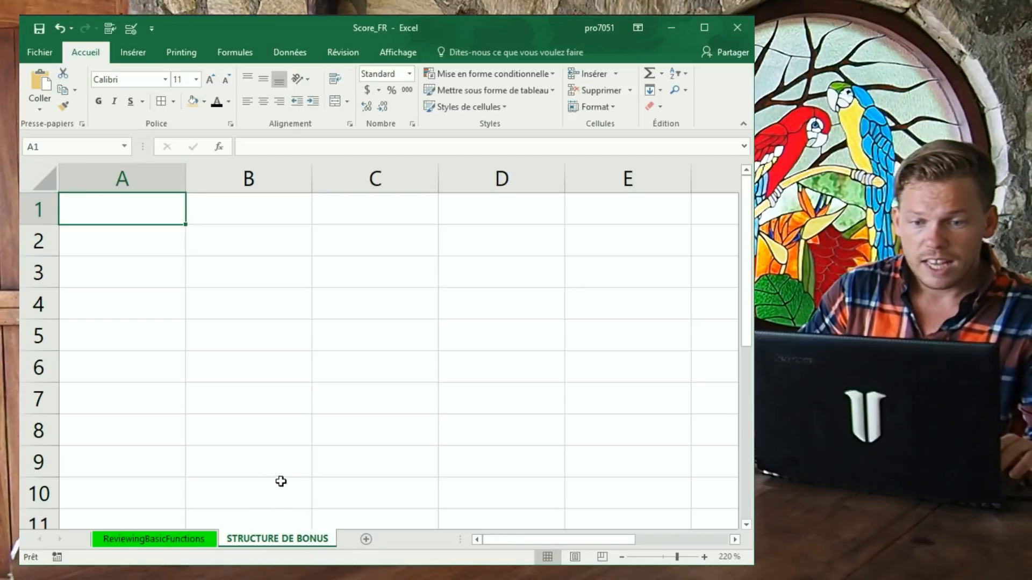
Step: Enter the headers Statut in A1 and Bonus in B1 of the STRUCTURE DE BONUS sheet
scroll(269, 469, "up", 1)
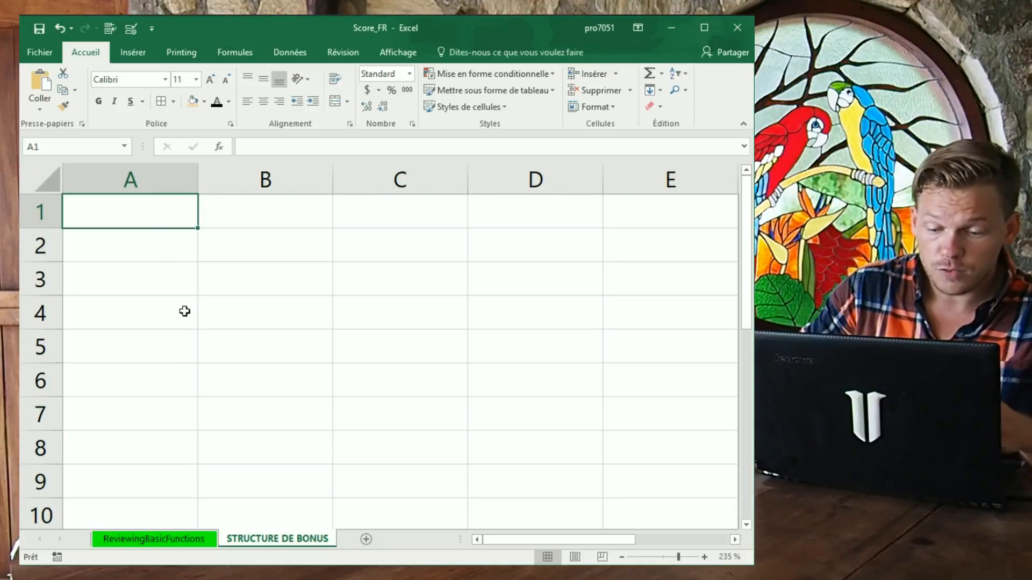
type("Statut")
key("Tab")
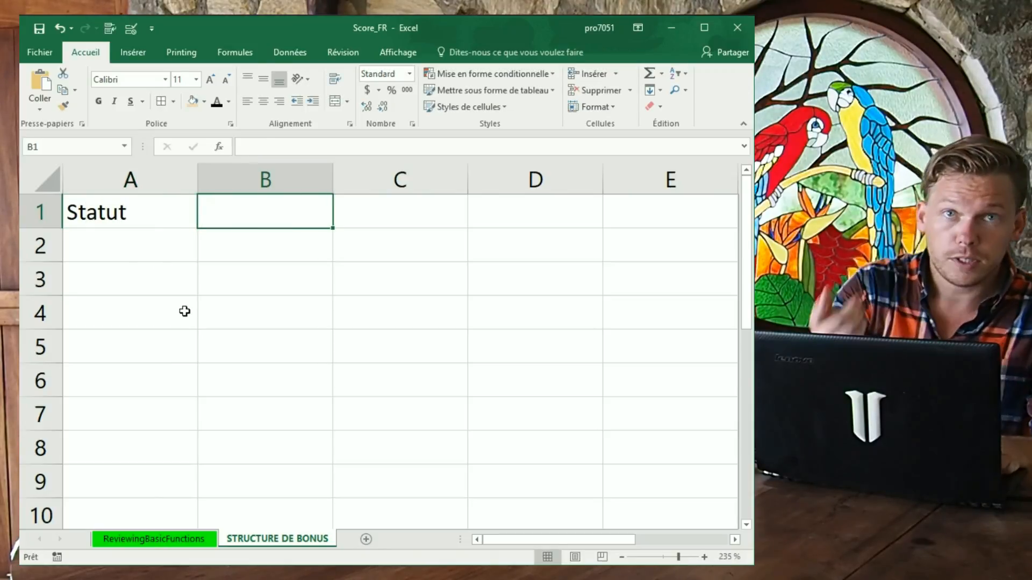
type("Bonus")
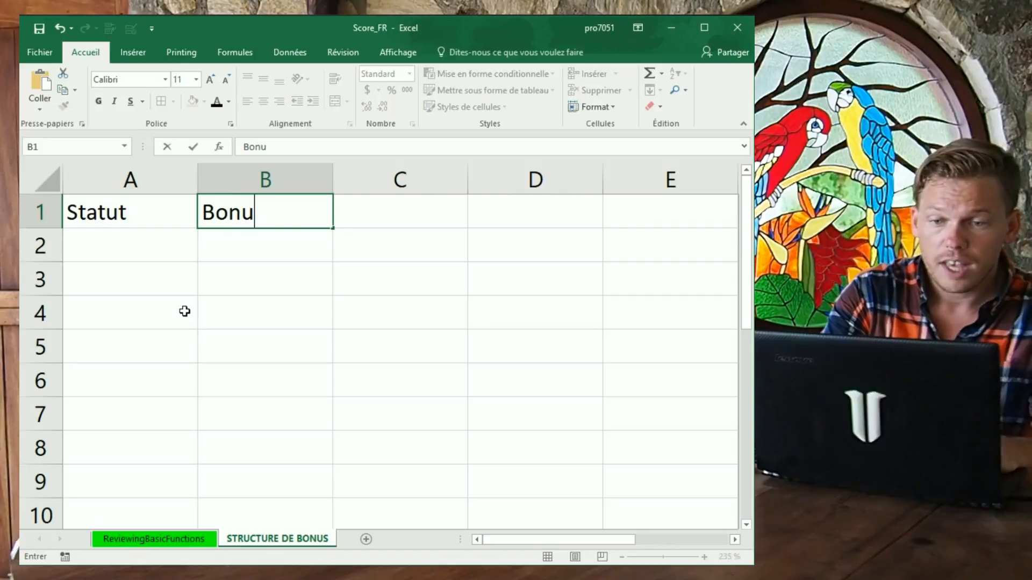
key("Return")
Step: List the statuses Temps plein, Temps partiel, À l'heure and Contrat in cells A2 to A5
type("Temps ")
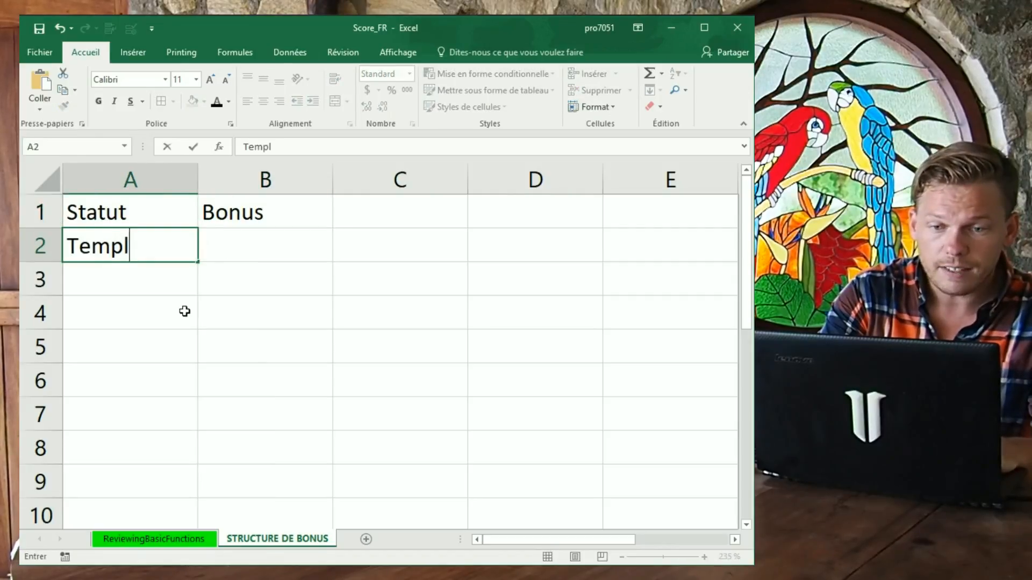
type("plein")
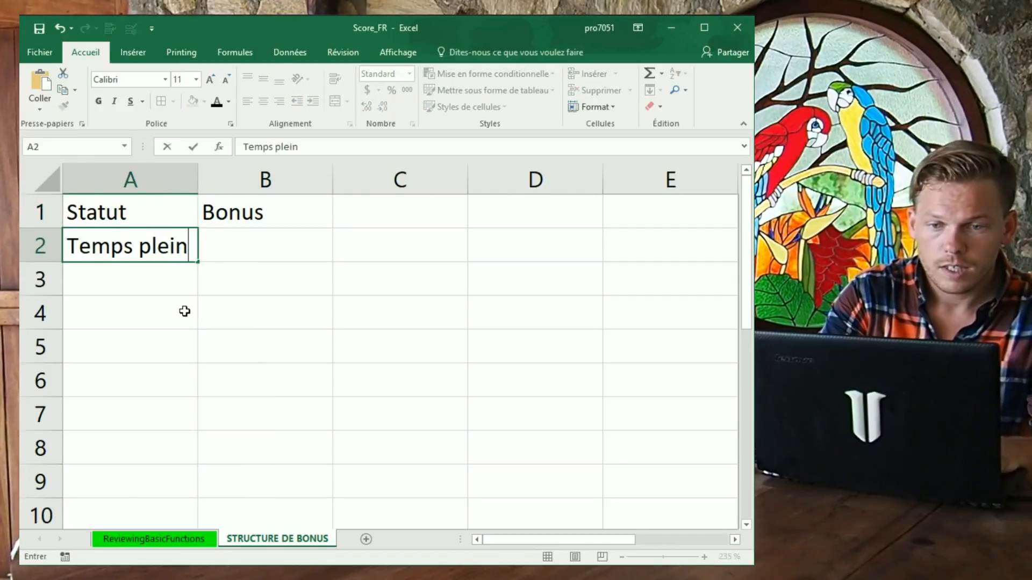
key("Return")
type("Temps P")
key("BackSpace")
key("BackSpace")
type("partiel")
key("Return")
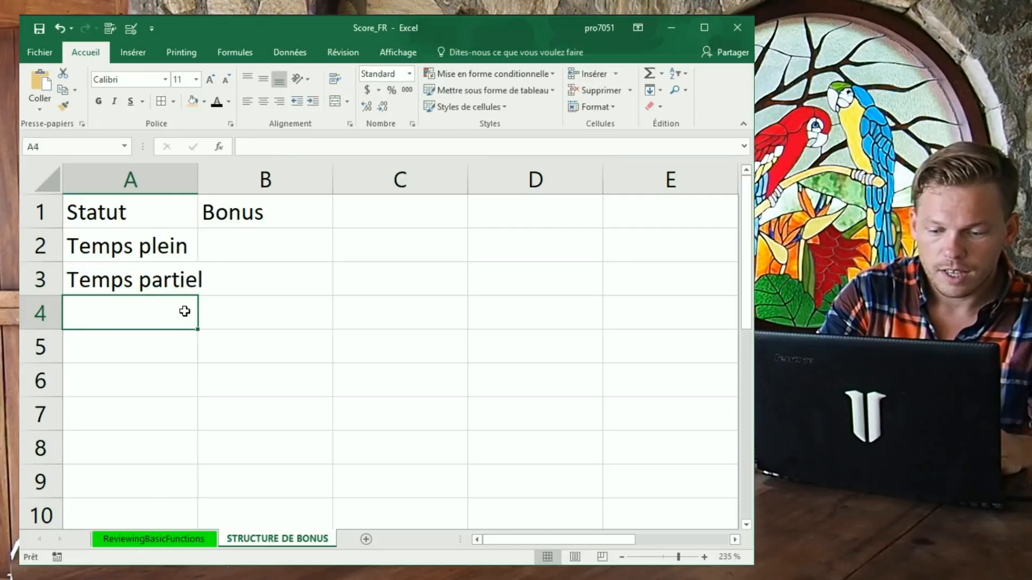
type("É")
key("BackSpace")
type("À l'heure")
key("Return")
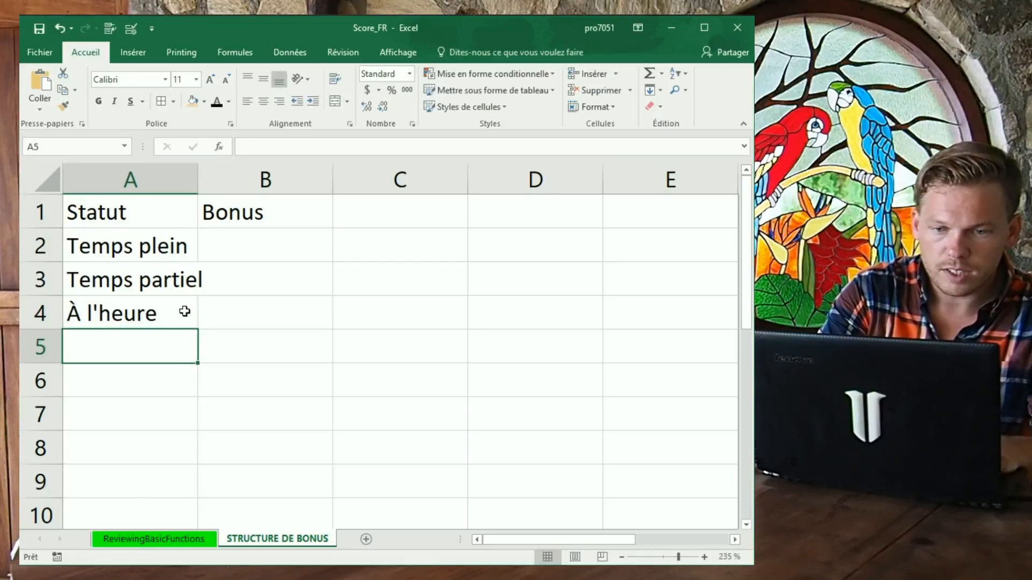
type("Contrat")
key("Tab")
Step: Enter the bonuses 150, 25, 0 and 50 in B2 to B5 and fit column A to its contents
left_click(224, 254)
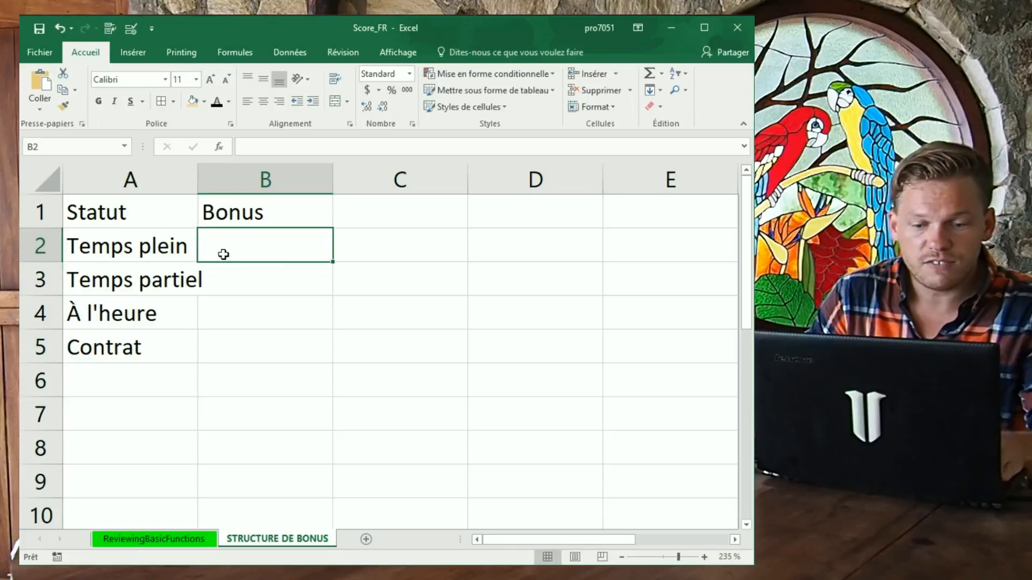
type("150")
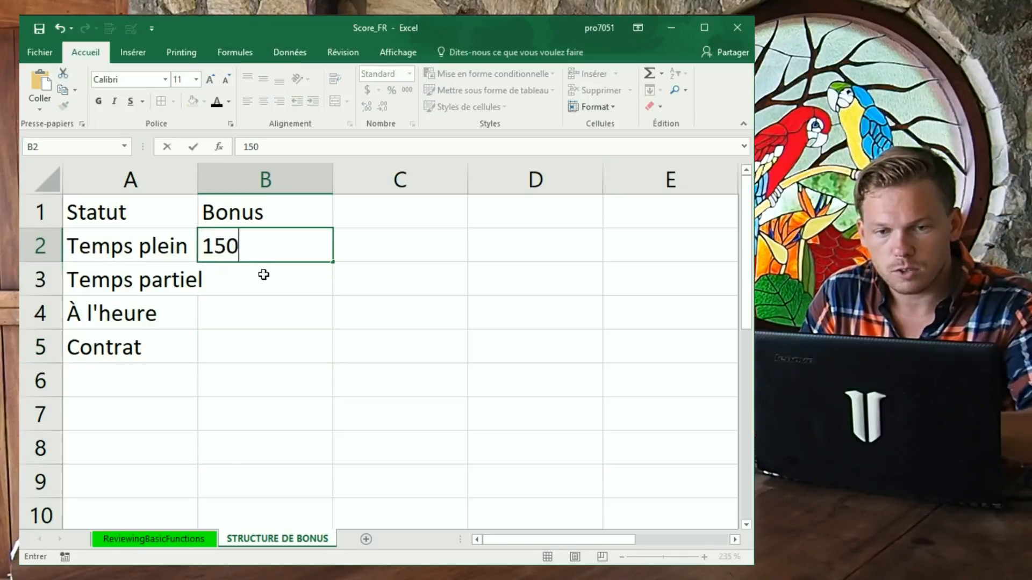
left_click(269, 277)
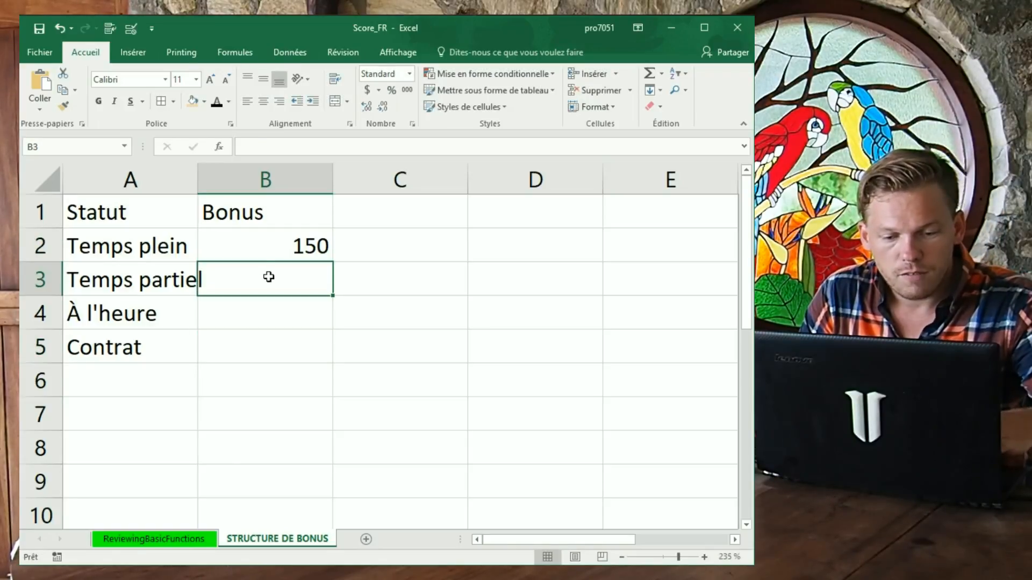
type("25")
left_click(270, 312)
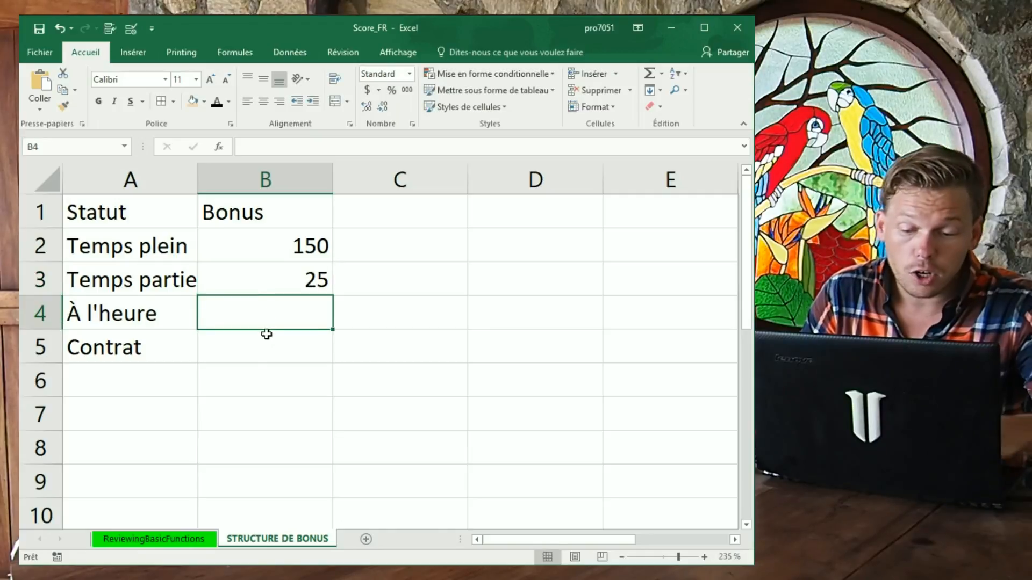
type("0")
left_click(265, 352)
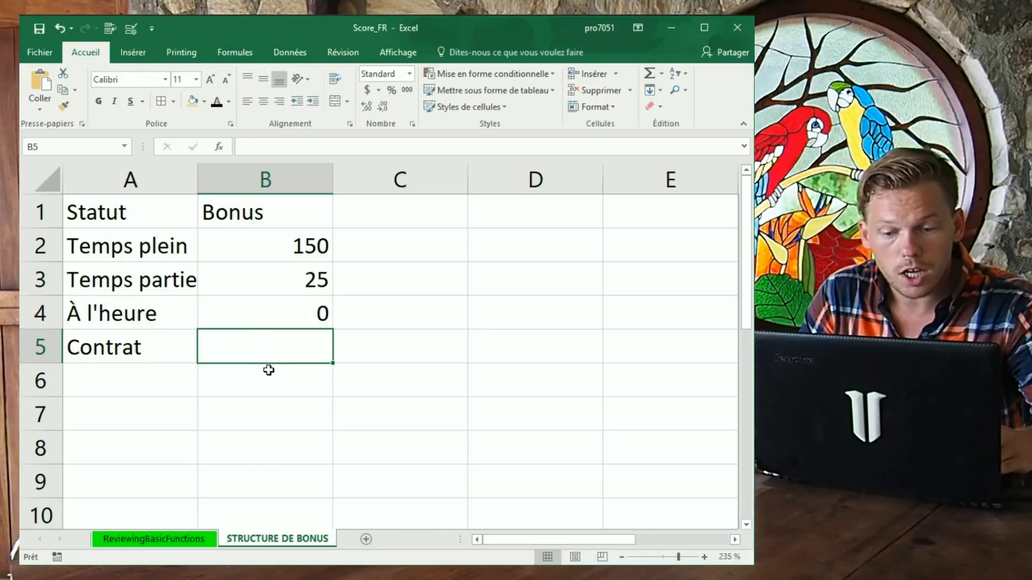
type("50")
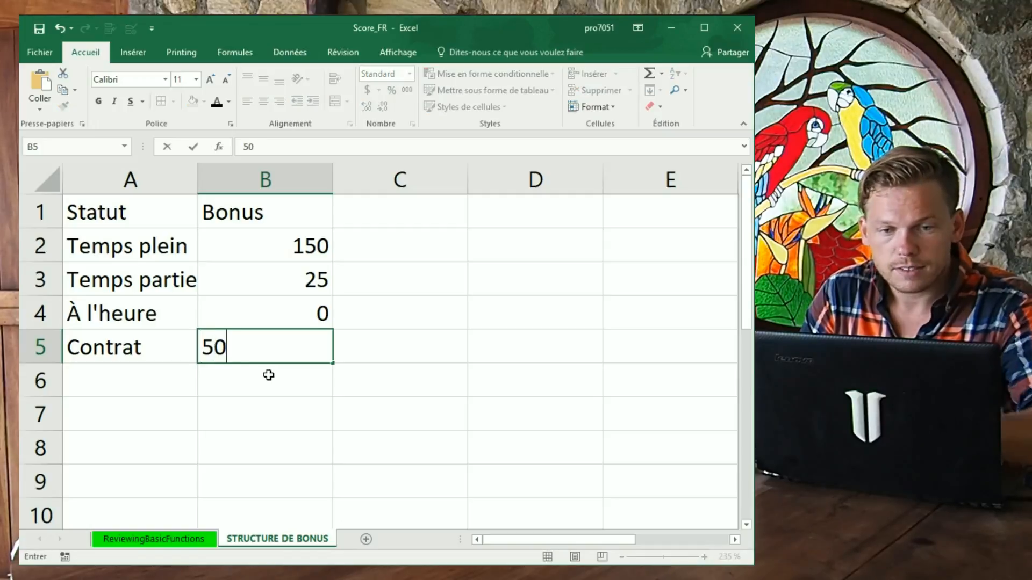
left_click(398, 344)
left_click_drag(134, 208, 274, 346)
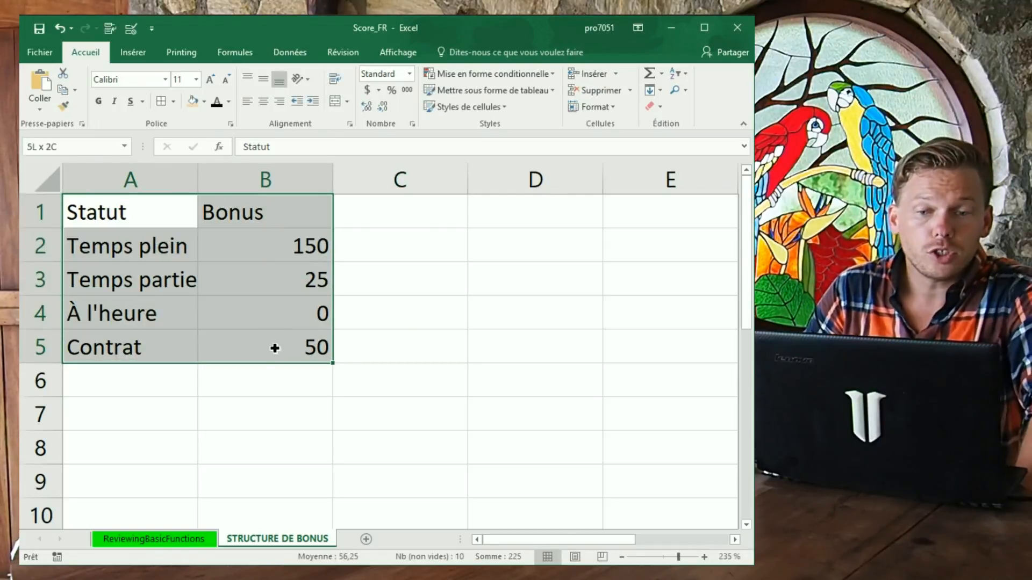
double_click(200, 181)
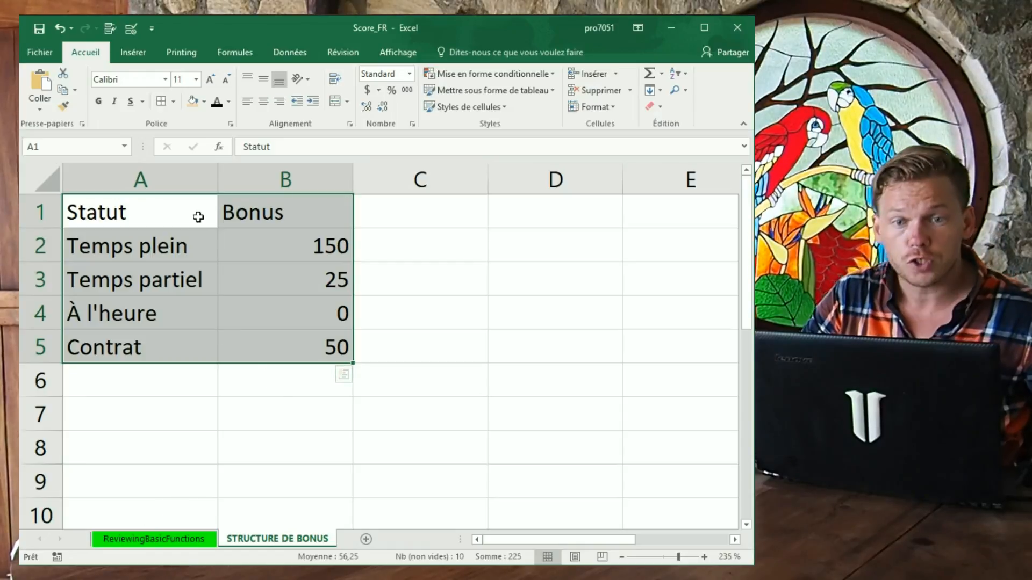
Step: Name the status and bonus range A1:B5 Table_Statut
left_click(22, 274)
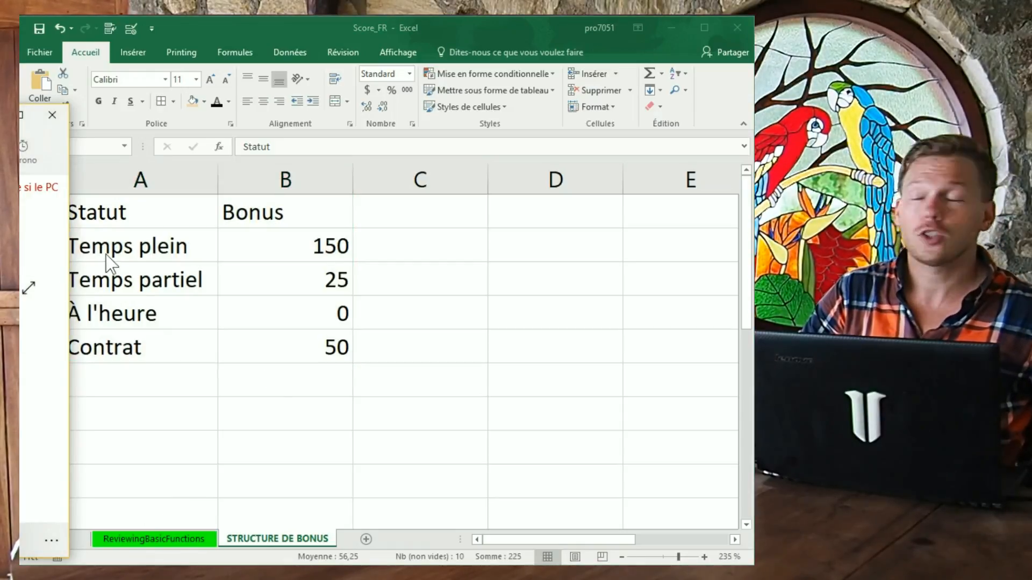
left_click(131, 230)
left_click(123, 208)
left_click_drag(123, 208, 283, 335)
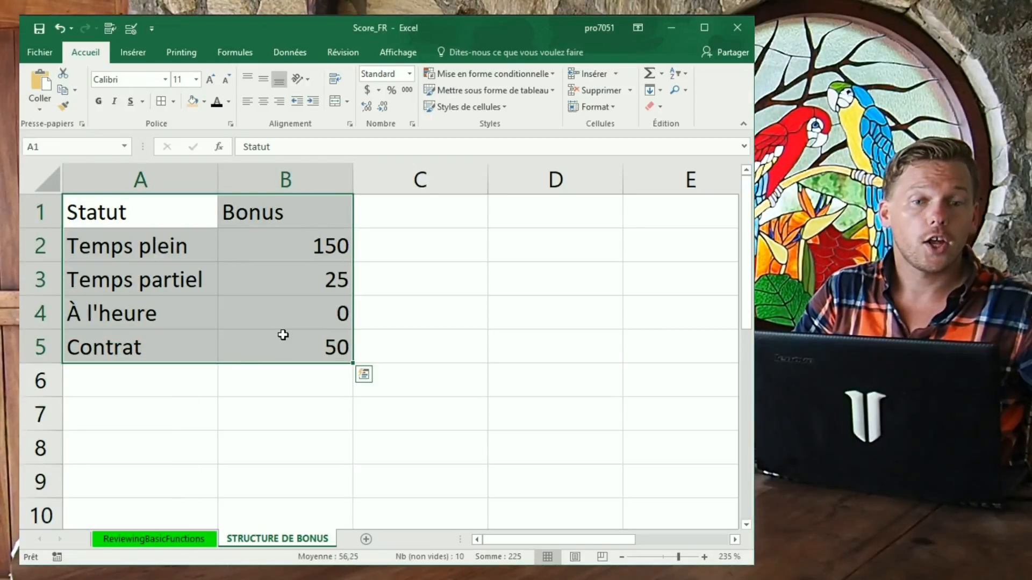
left_click_drag(132, 210, 265, 343)
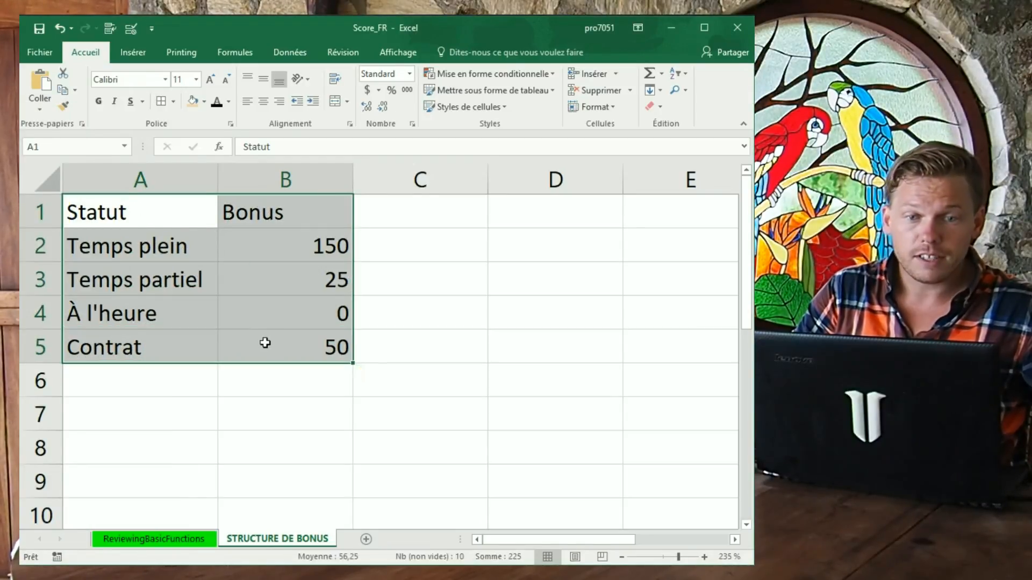
left_click(83, 149)
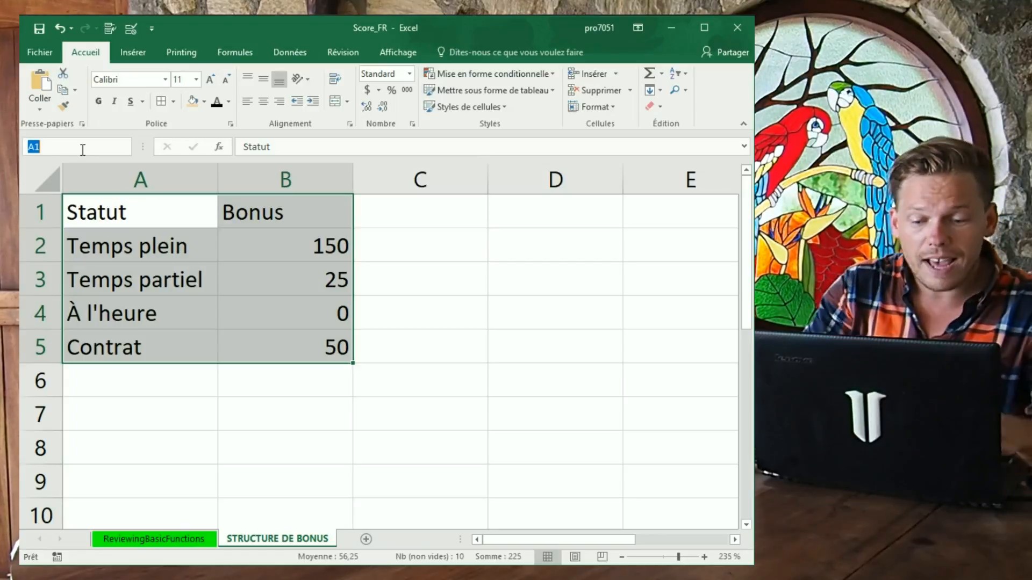
type("Table_Statut")
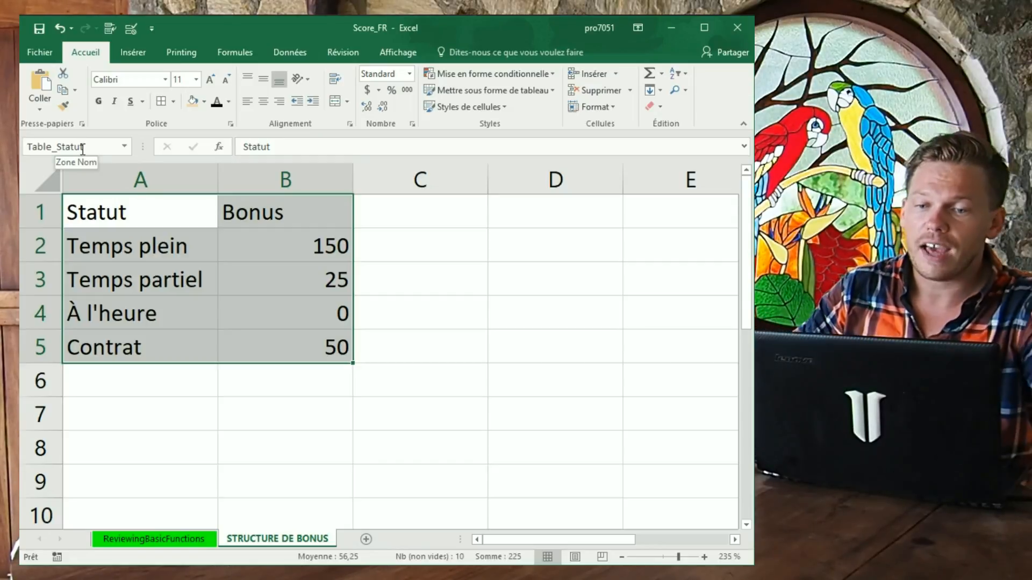
Step: Add a Bonus 5 column header in L1 of the ReviewingBasicFunctions sheet and fit the column's width
left_click(171, 539)
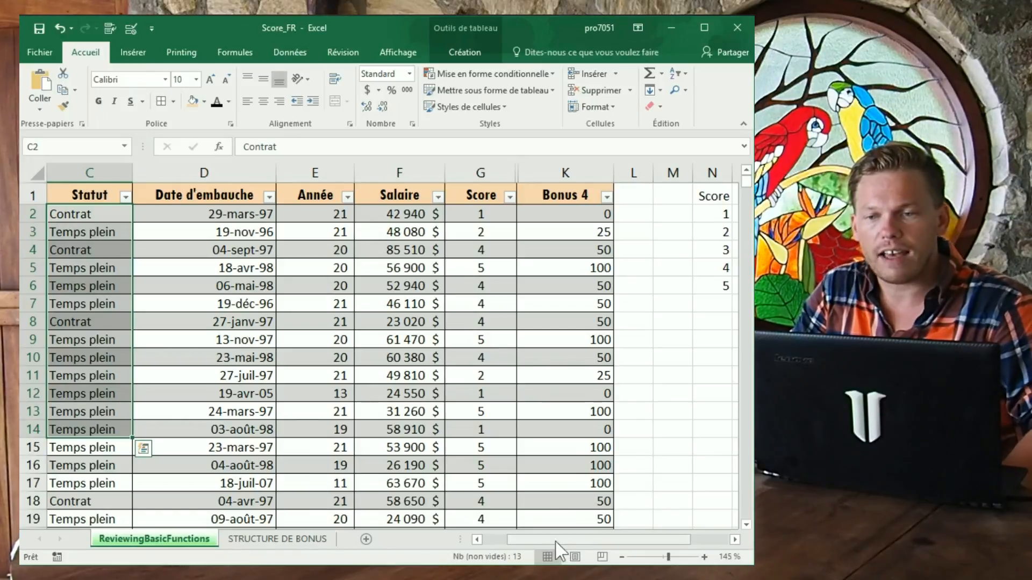
left_click_drag(555, 542, 566, 537)
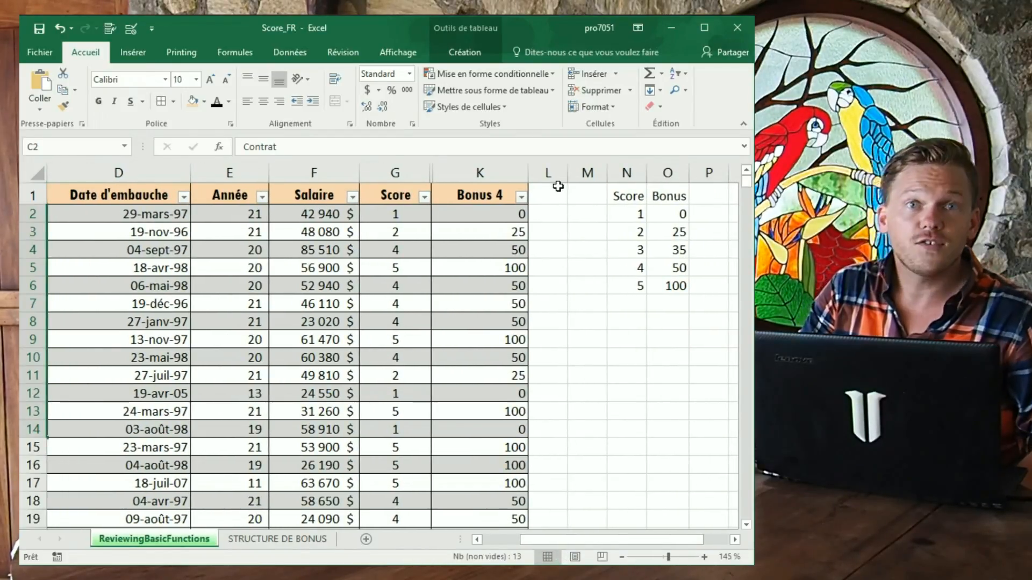
left_click(556, 189)
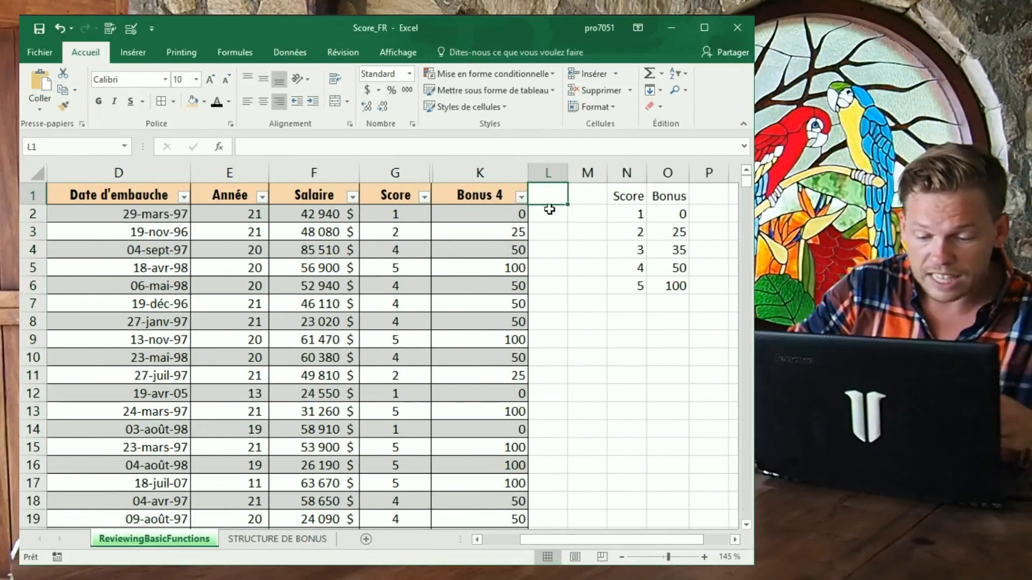
type("Bonus 5")
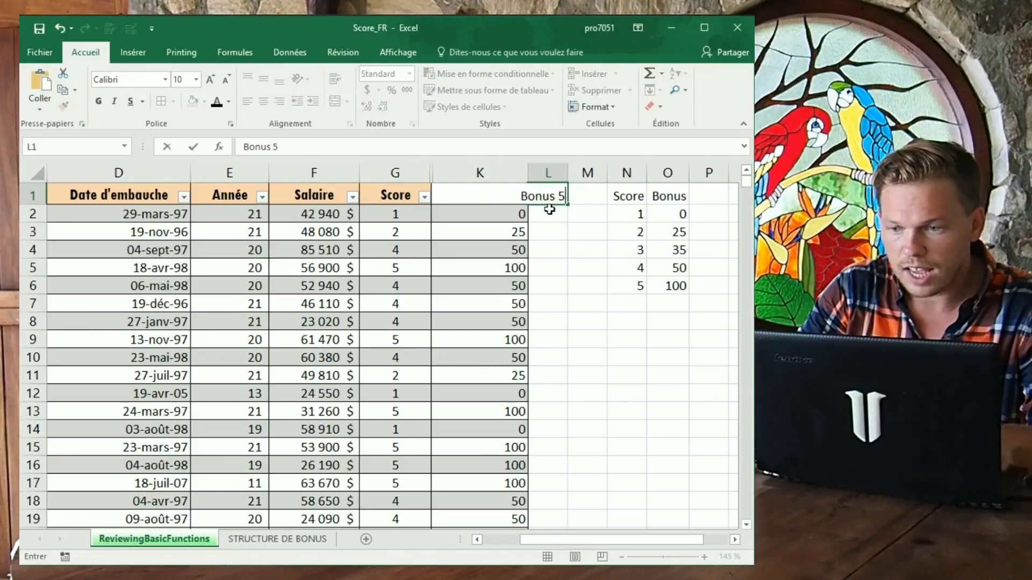
key("Tab")
double_click(566, 173)
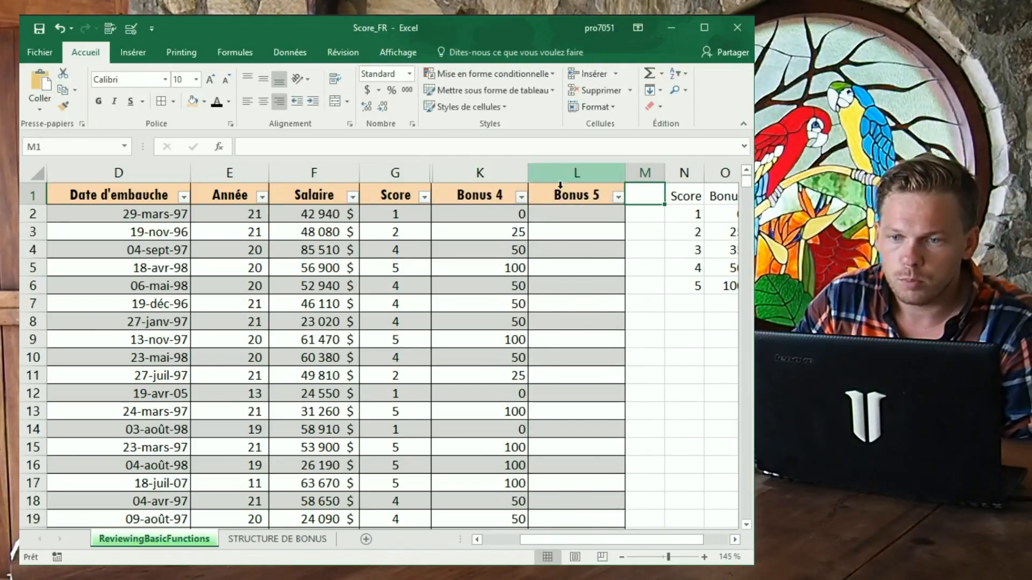
Step: Hide the Bonus 4 column
left_click(496, 173)
right_click(496, 172)
left_click(519, 357)
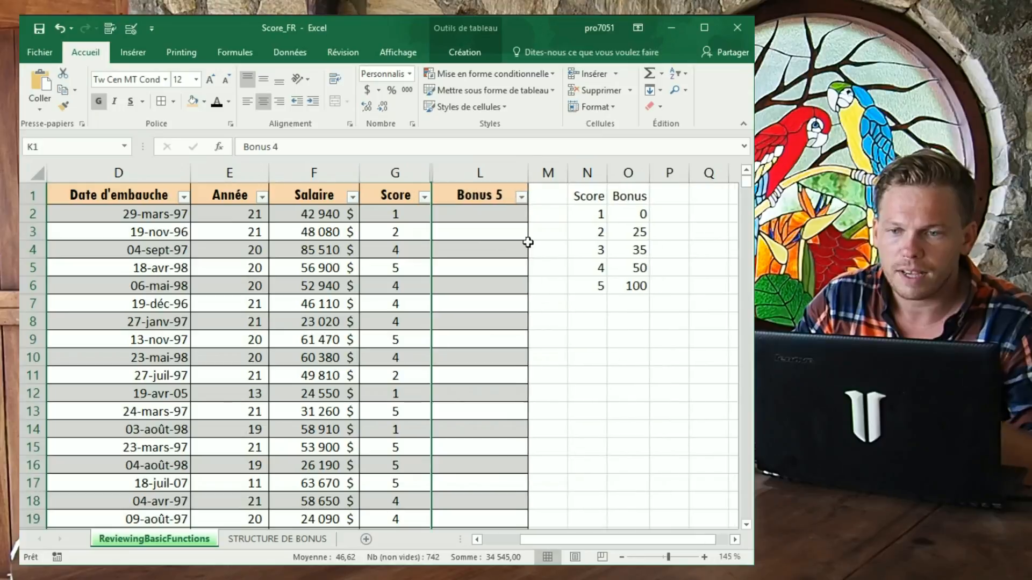
Step: Hide the Date d'embauche, Année and Salaire columns (D to F) in the ReviewingBasicFunctions sheet
left_click(484, 213)
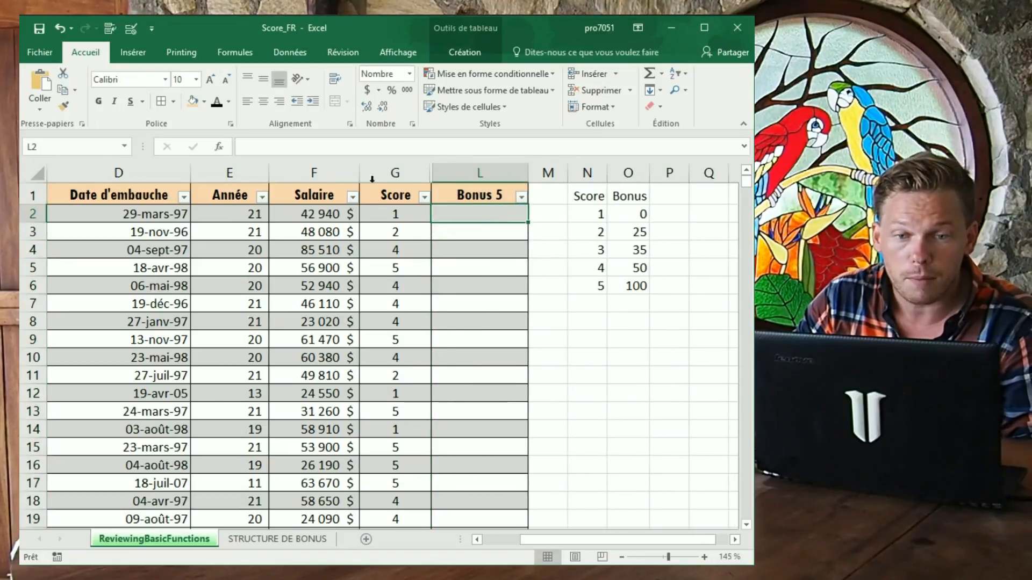
left_click_drag(330, 166, 182, 161)
right_click(181, 160)
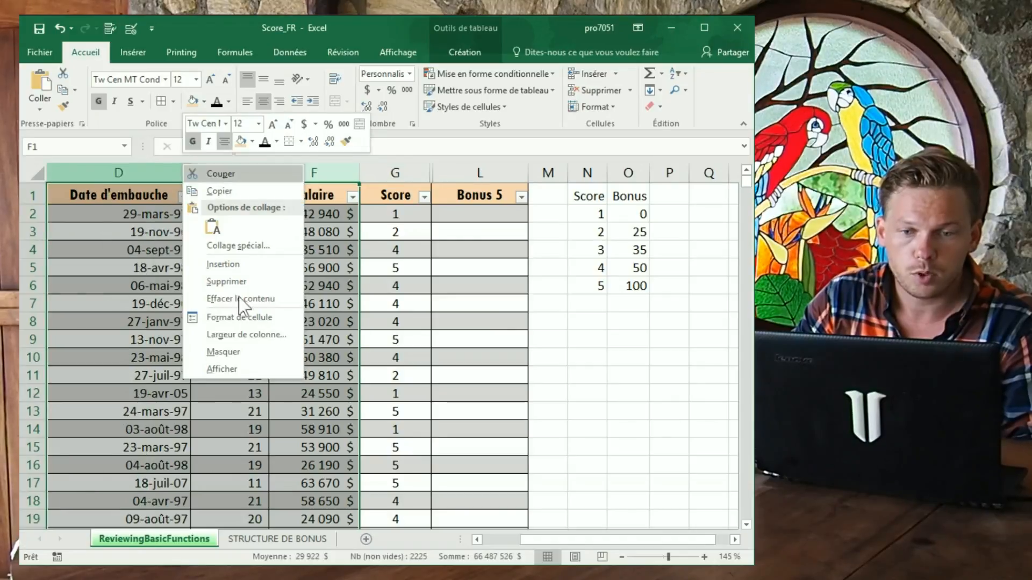
left_click(237, 353)
left_click_drag(567, 543, 526, 544)
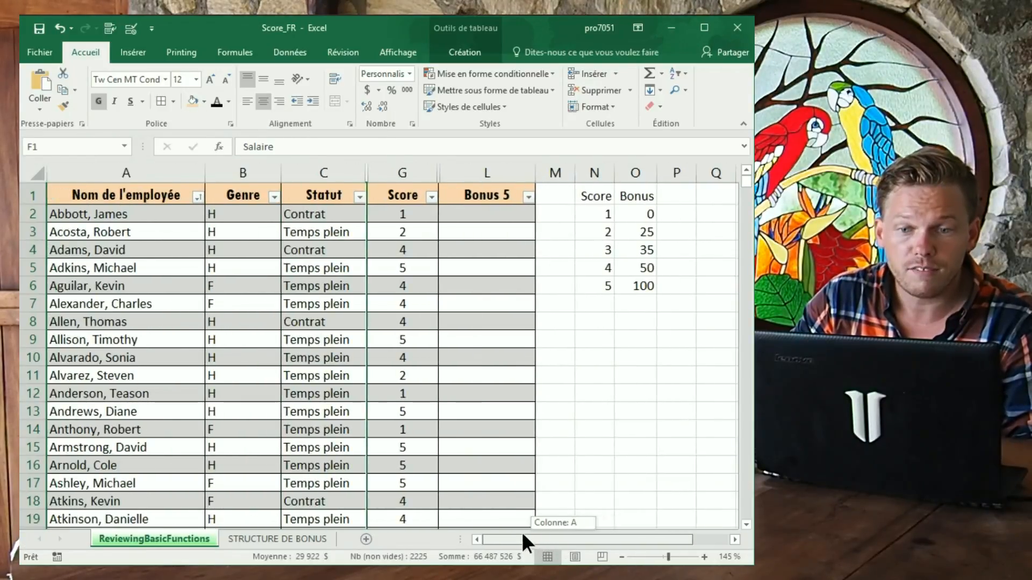
left_click(333, 218)
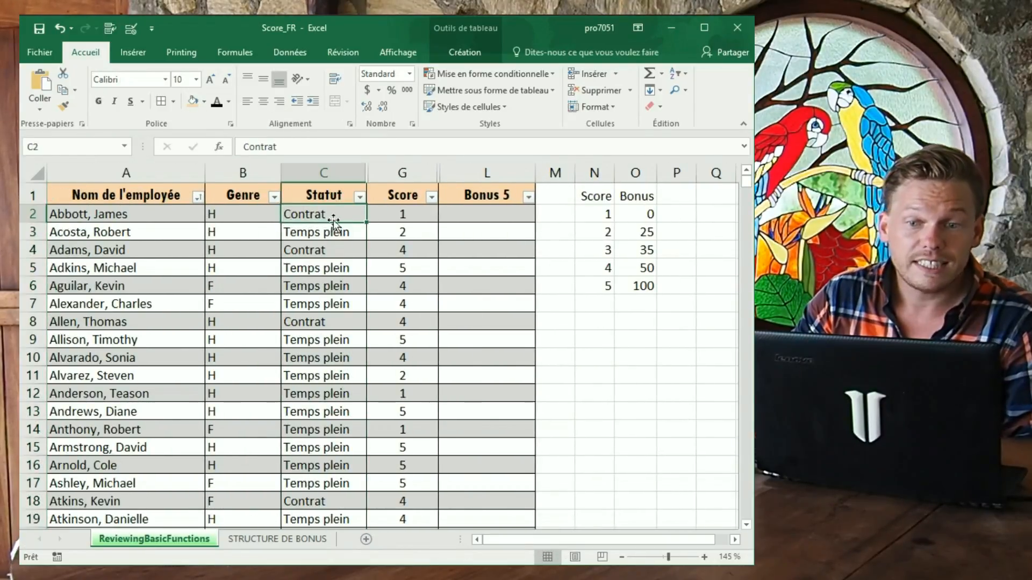
Step: Enter =RECHERCHEV(C2;Table_Statut;2) in L2 to look up the bonus by status, leaving out the optional match type
left_click(472, 214)
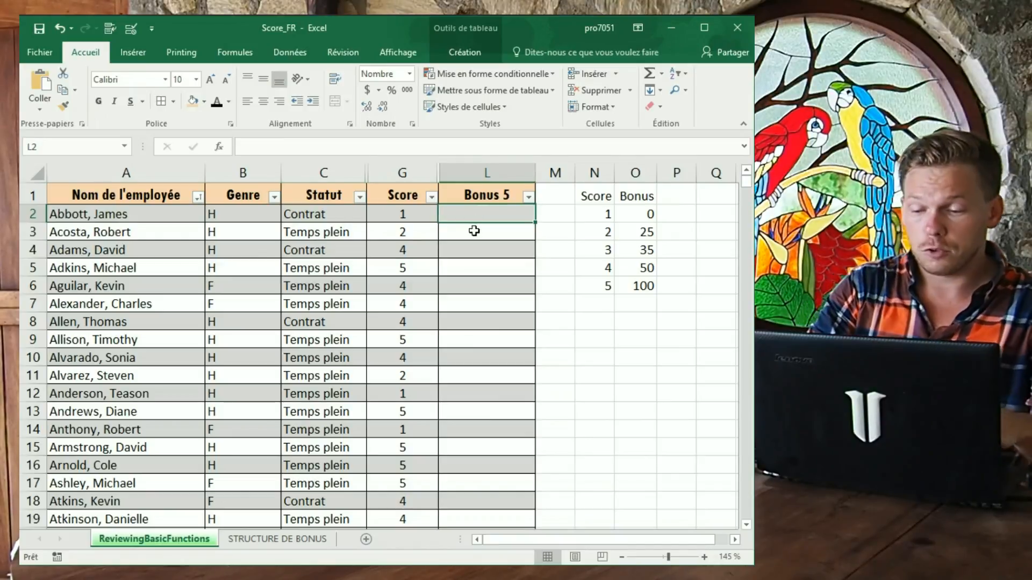
type("=re")
left_click(476, 237)
double_click(476, 237)
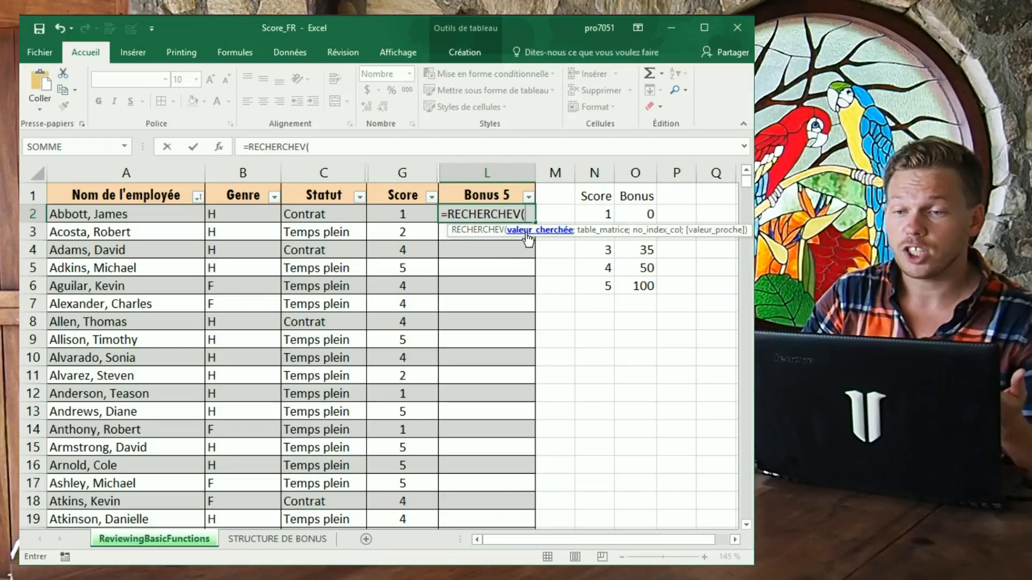
left_click(310, 217)
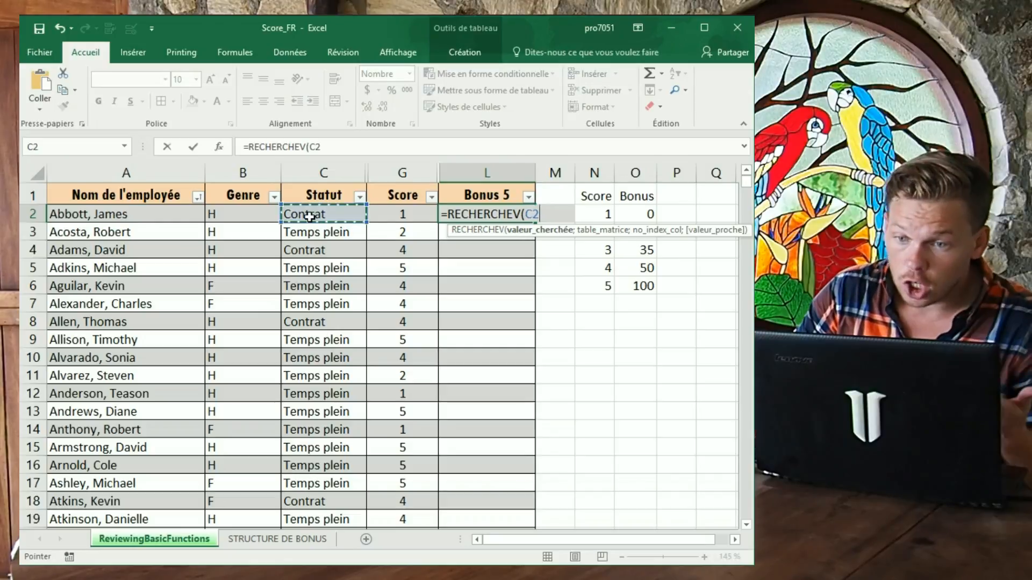
type(";")
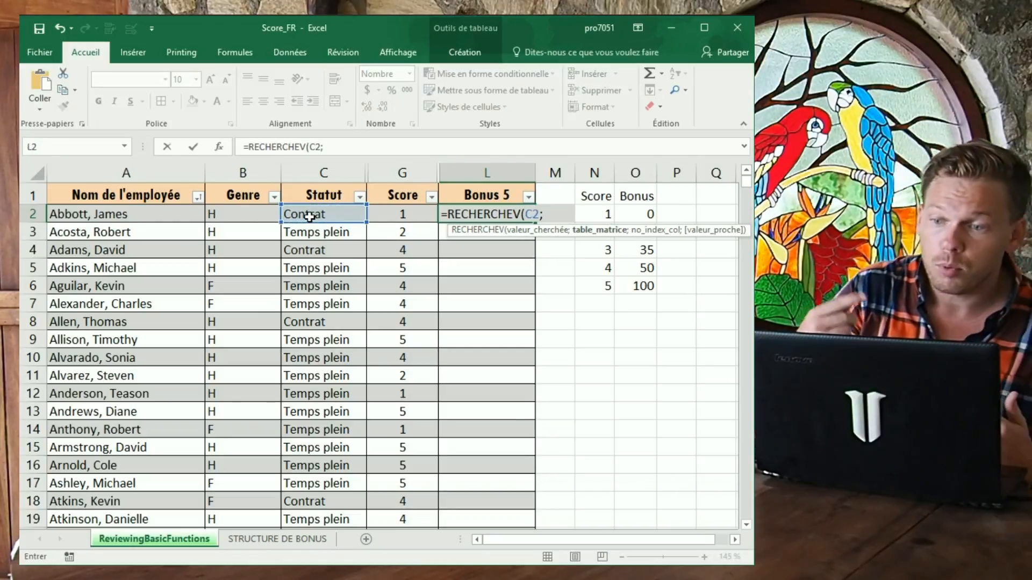
type("table")
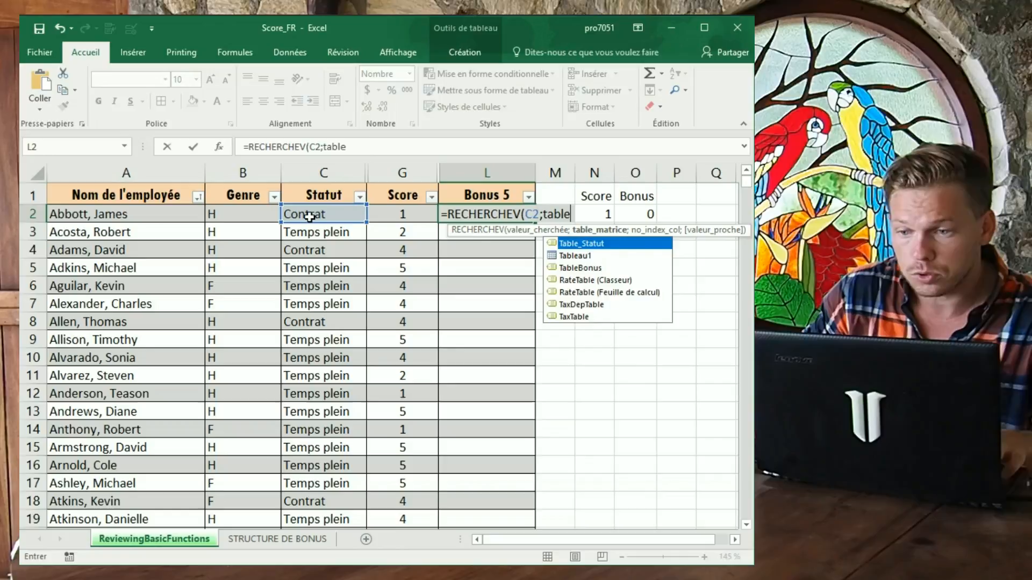
key("Tab")
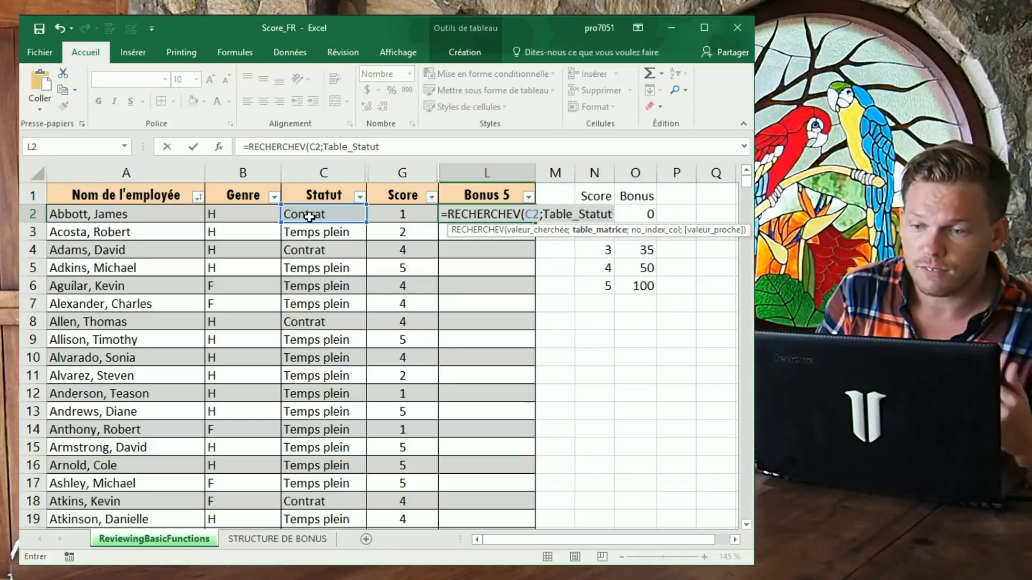
type(";2")
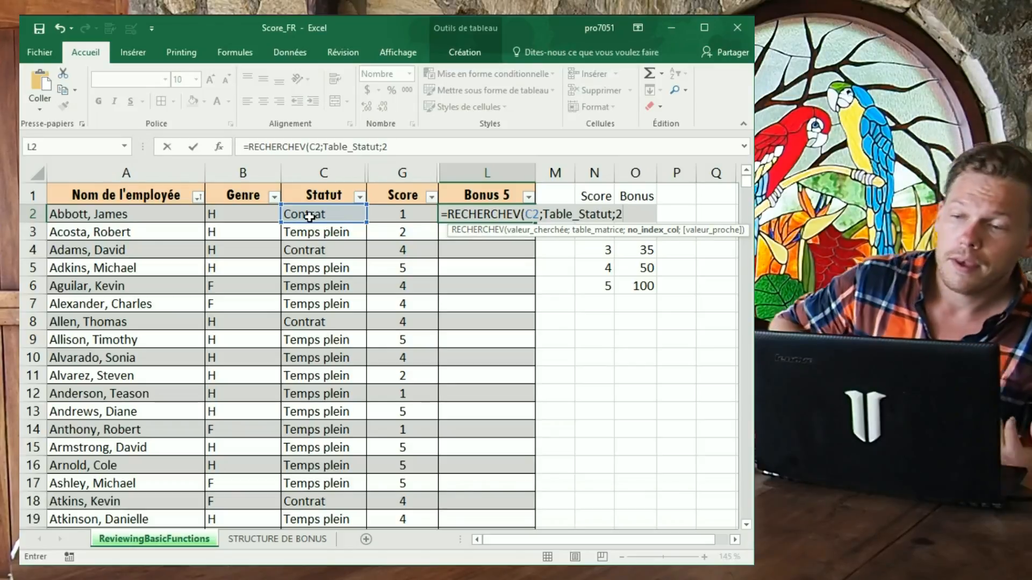
type(";")
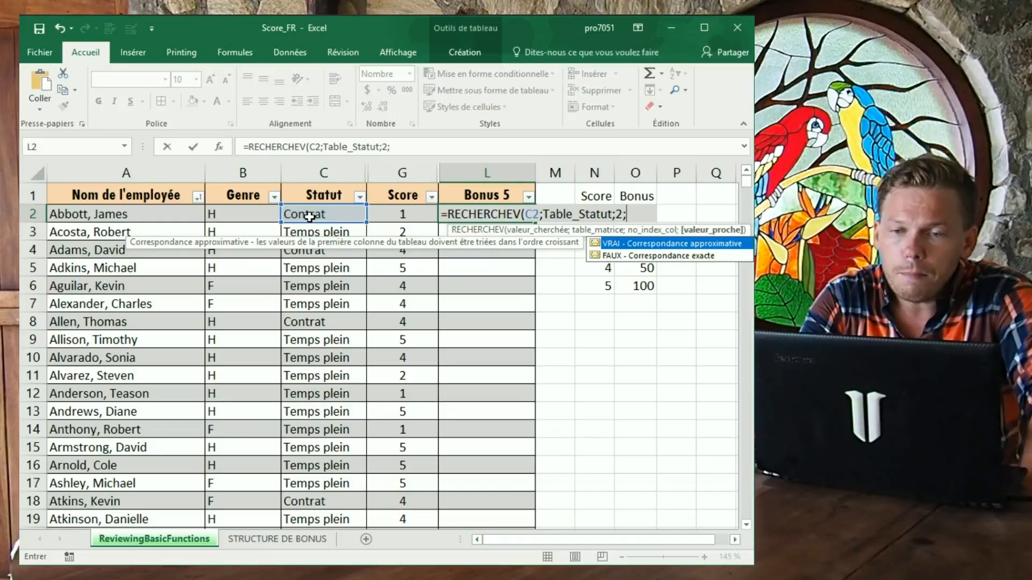
key("BackSpace")
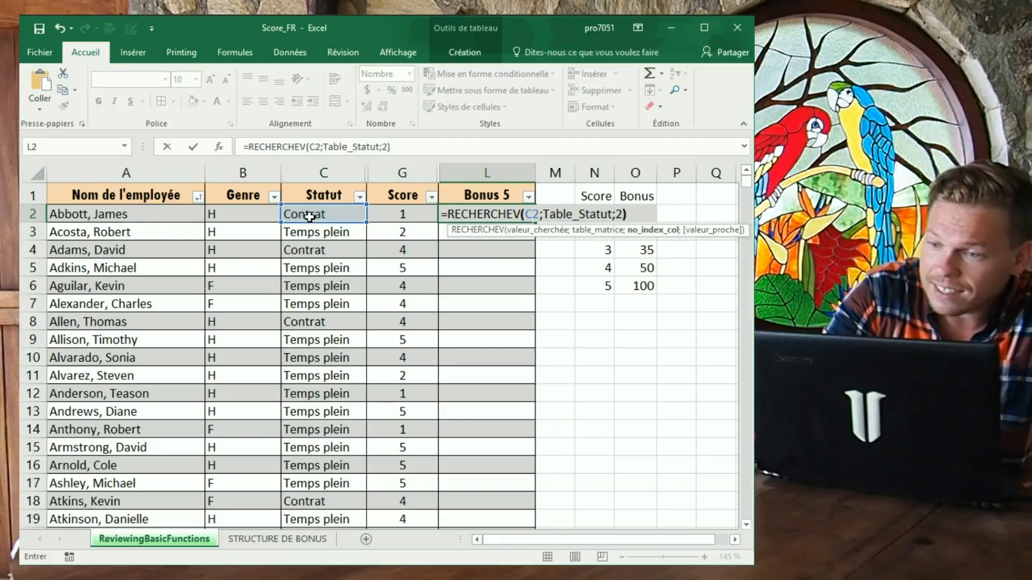
type(")")
key("Return")
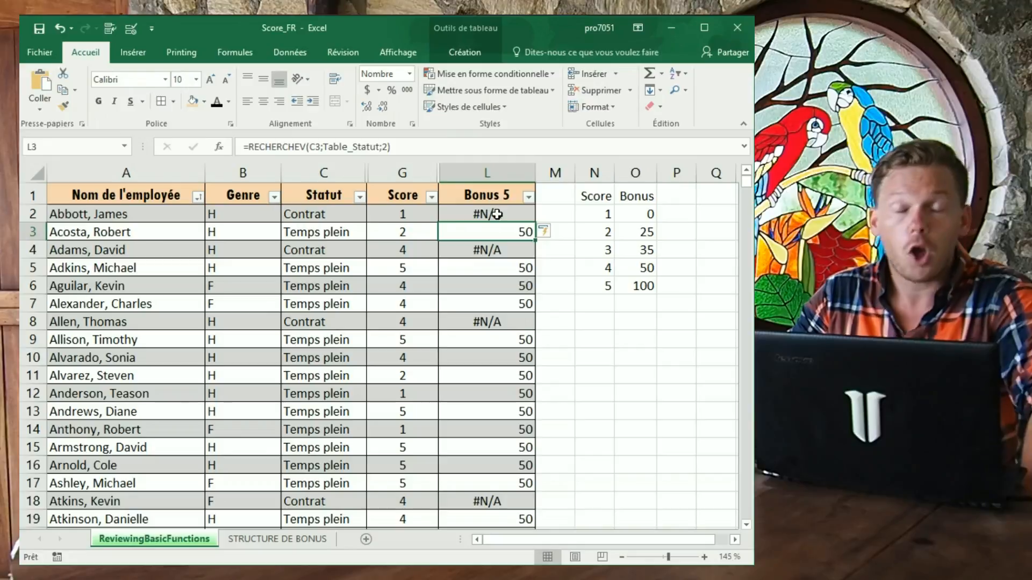
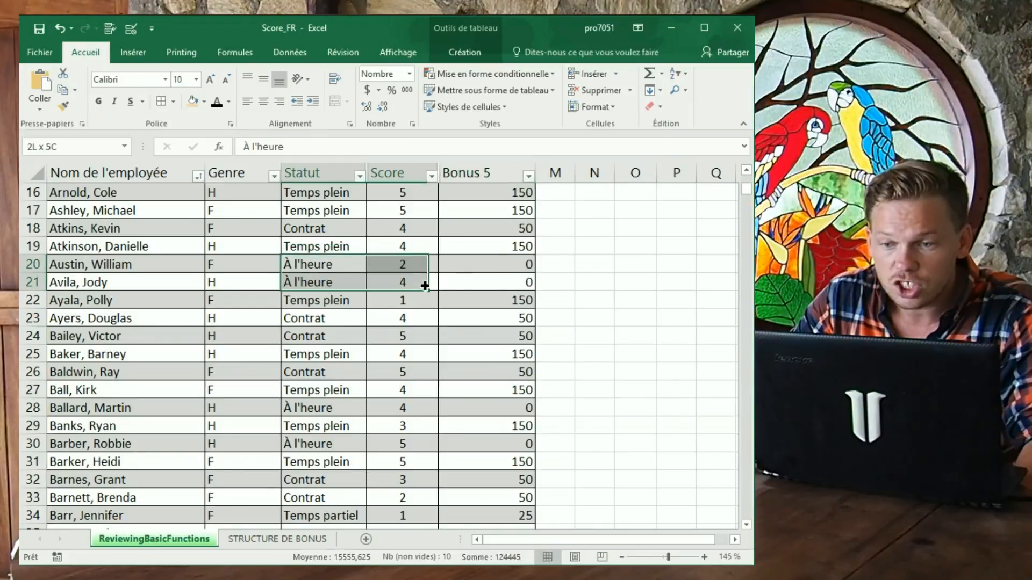
Step: Unhide the hidden columns between Statut (C) and Bonus 5 (L)
scroll(482, 301, "up", 5)
left_click_drag(499, 214, 495, 352)
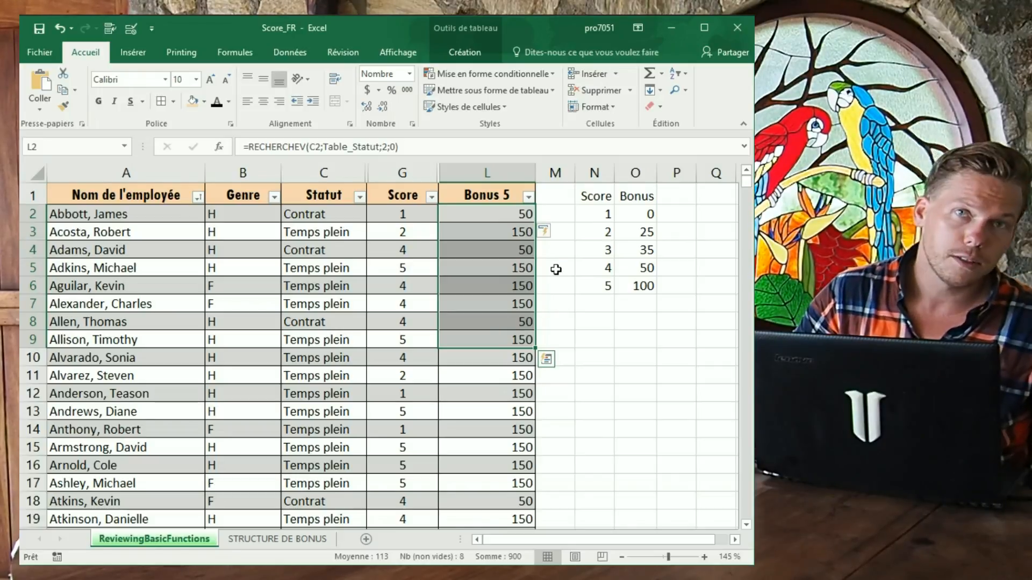
left_click_drag(329, 173, 489, 175)
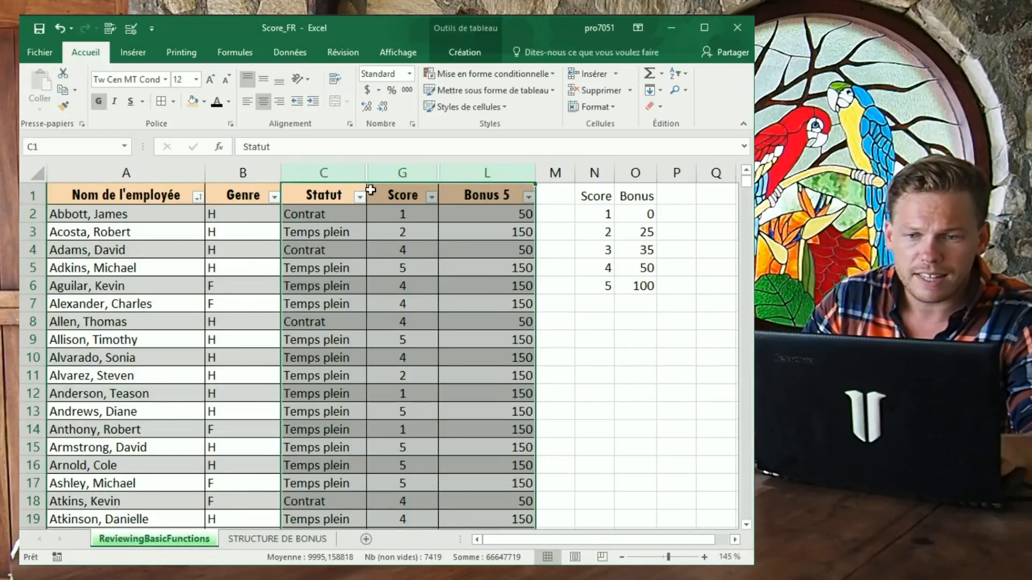
right_click(492, 173)
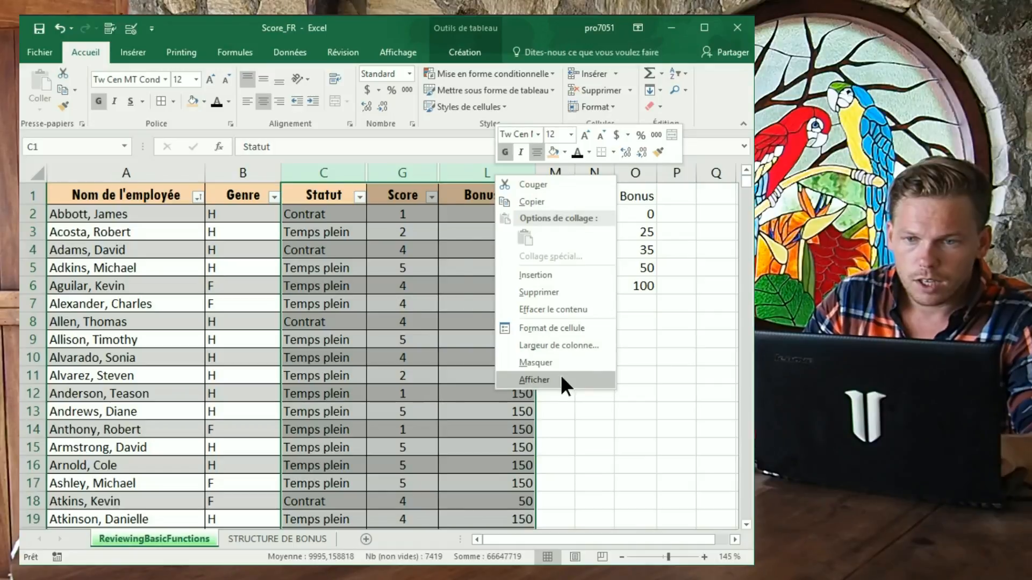
left_click(534, 379)
Step: Select the Date d'embauche column and add the Minimum statistic to the status bar
left_click(466, 173)
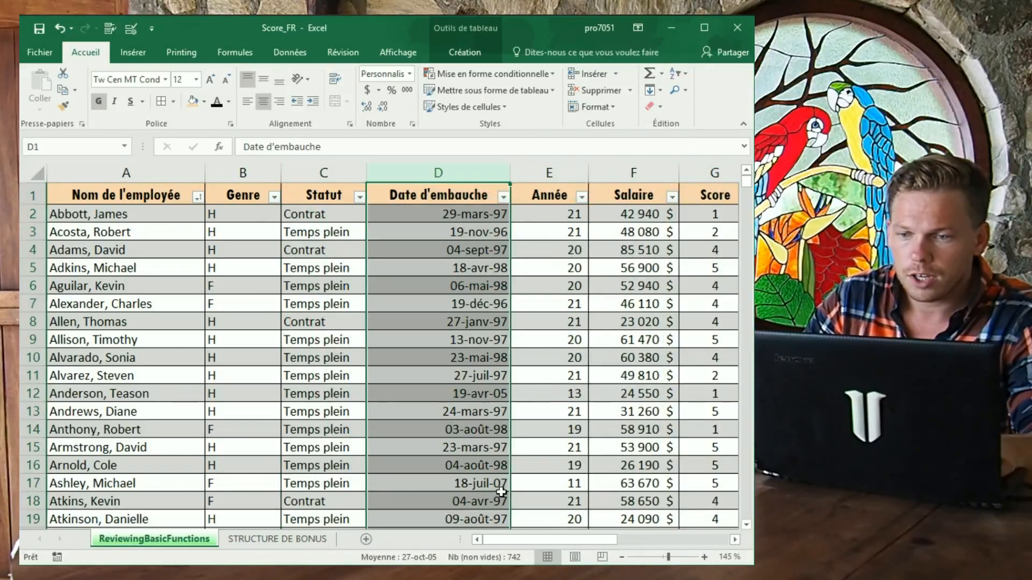
right_click(453, 559)
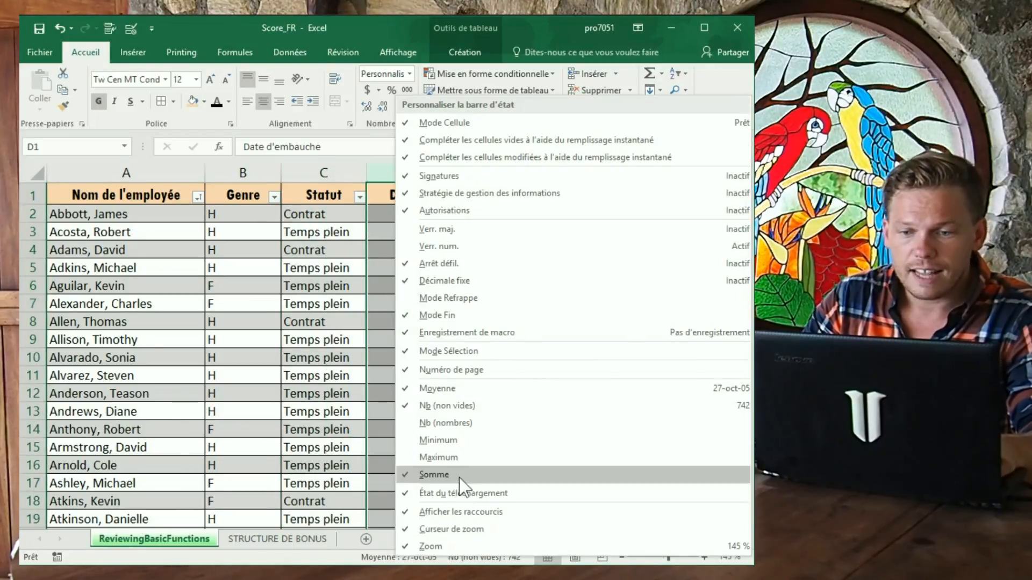
left_click(463, 441)
left_click(350, 561)
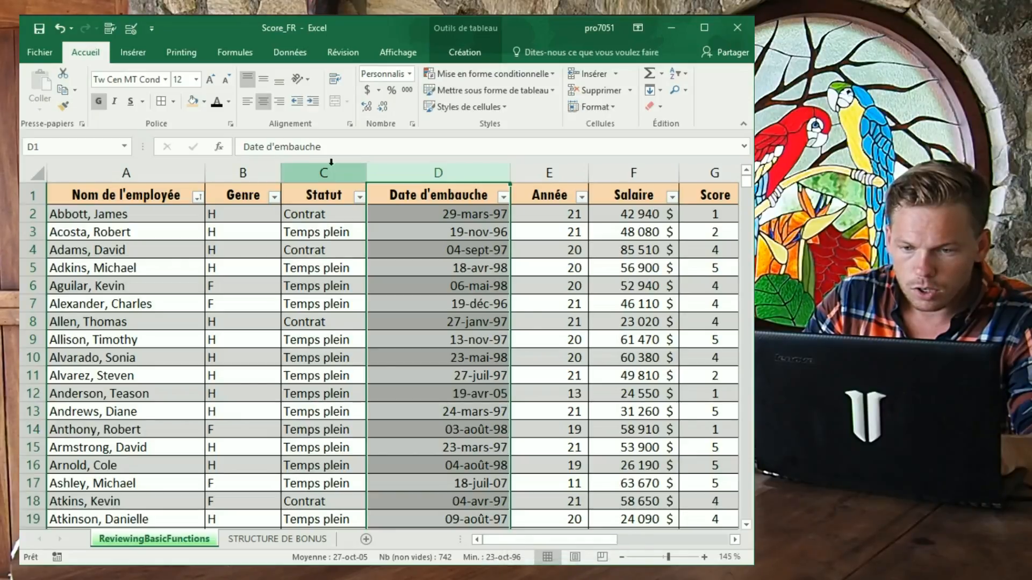
Step: Copy the date in D7 of the STRUCTURE DE BONUS sheet to D2
left_click(277, 539)
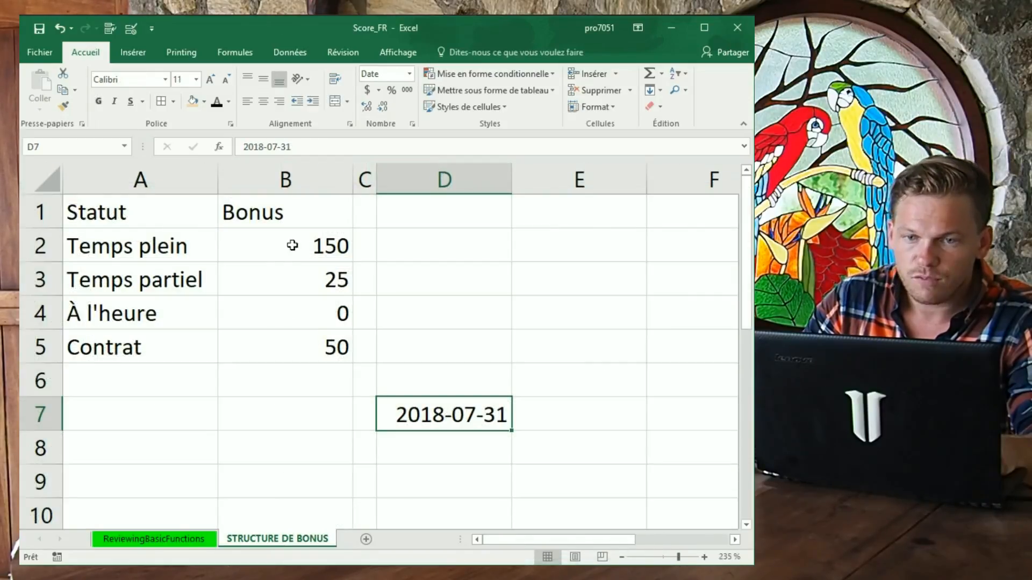
left_click(478, 246)
left_click(456, 411)
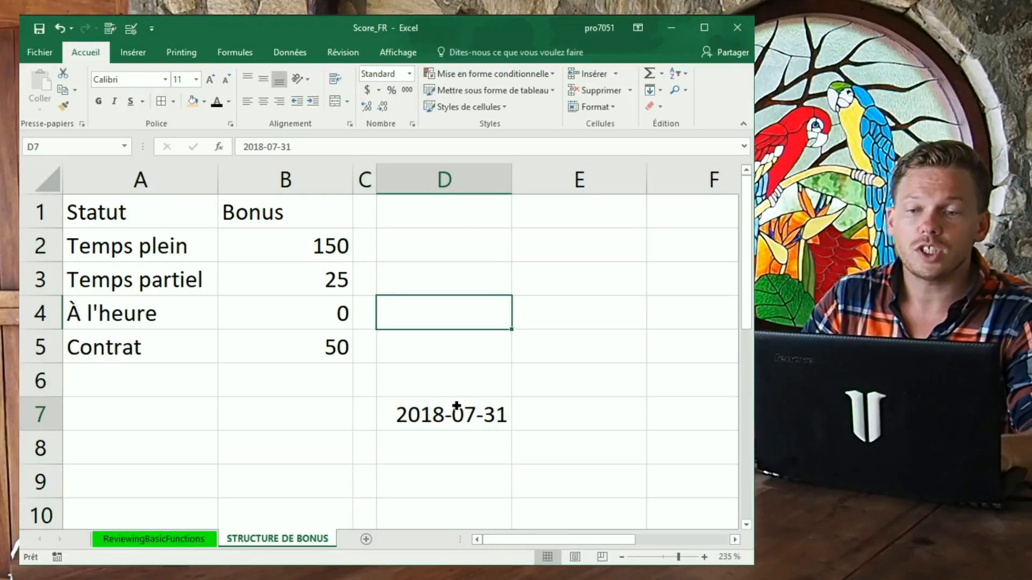
key("ctrl+c")
left_click(444, 248)
key("ctrl+v")
Step: Change the date in D2 to 1996-01-01
double_click(421, 247)
left_click_drag(395, 247, 362, 237)
type("19")
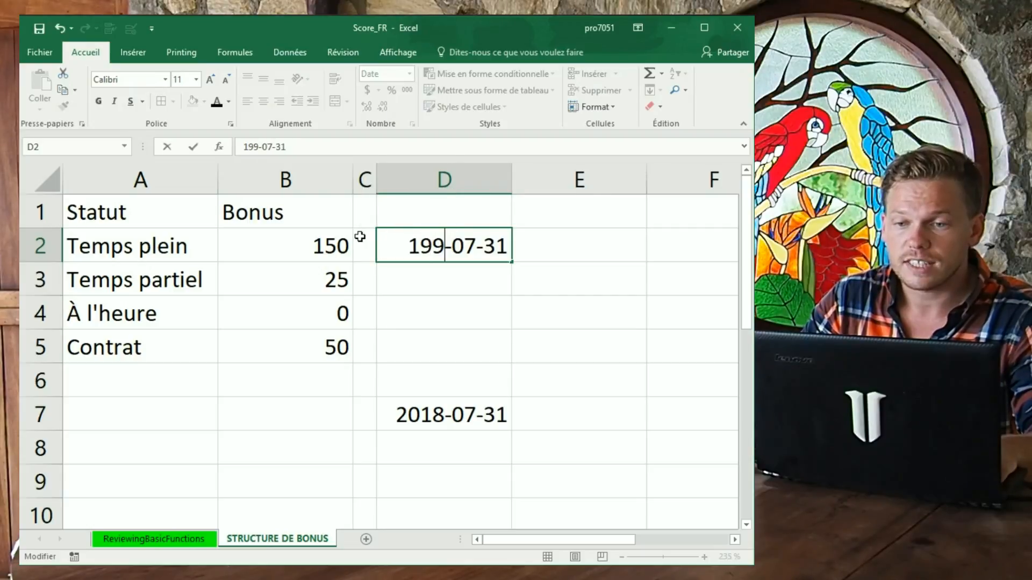
type("96")
type("1-")
left_click_drag(463, 246, 487, 247)
type("01")
key("Return")
Step: Fill the date in D2 down to D7, incrementing by years
left_click(480, 243)
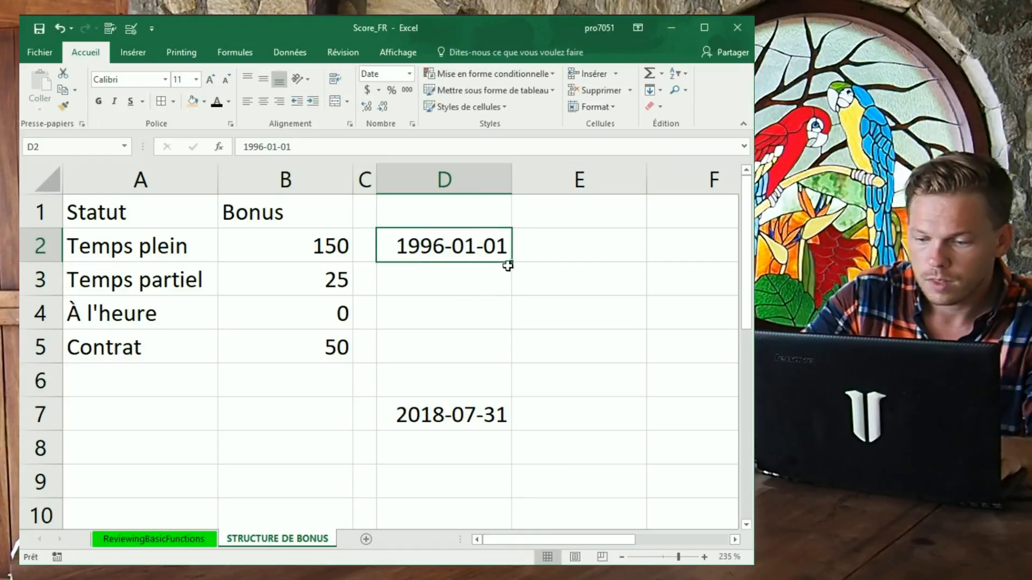
left_click_drag(512, 264, 496, 424)
left_click(531, 441)
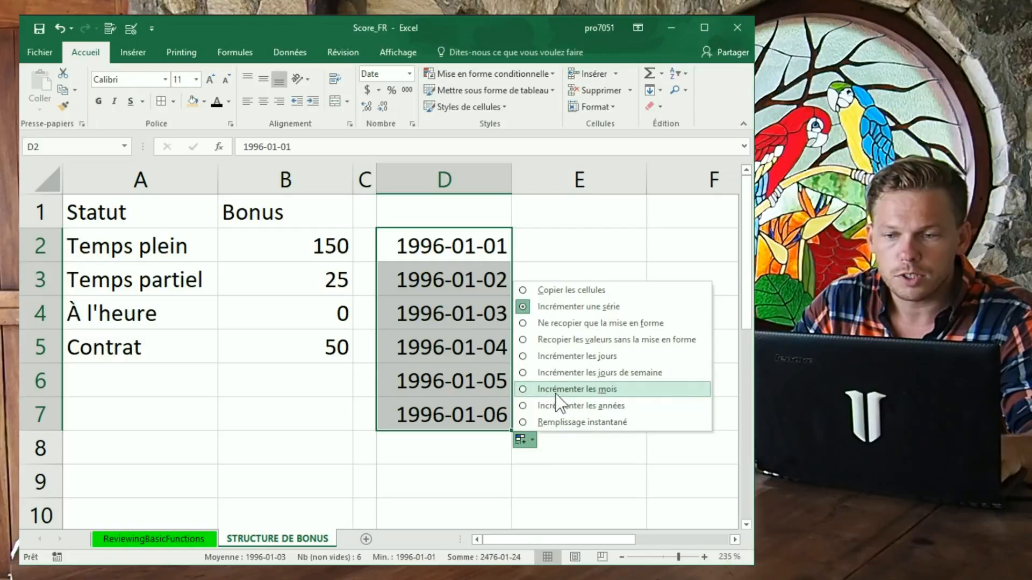
left_click(551, 407)
Step: Change the dates in D3 and D4 to 1999-01-01 and 2002-01-01
double_click(438, 279)
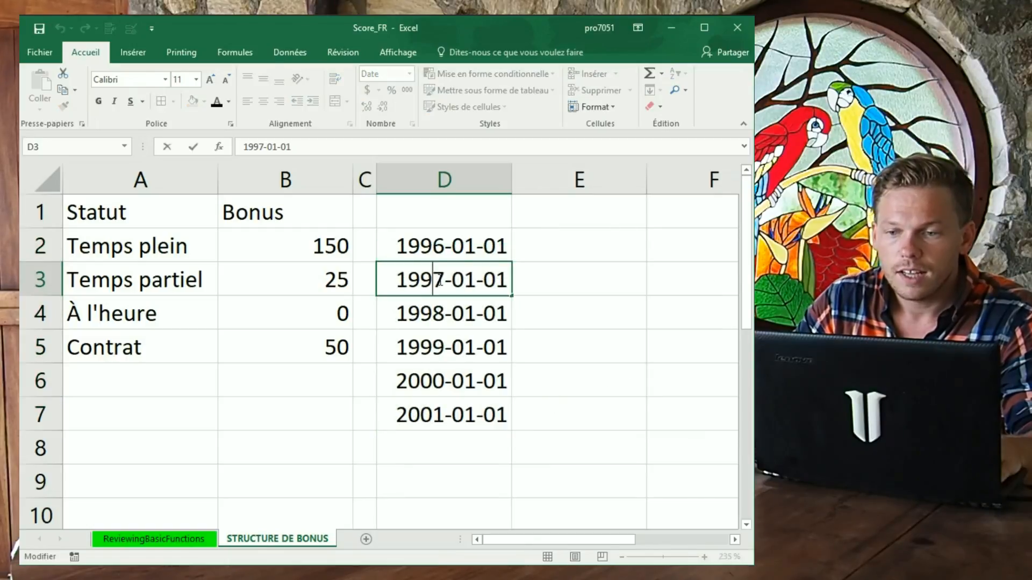
type("9")
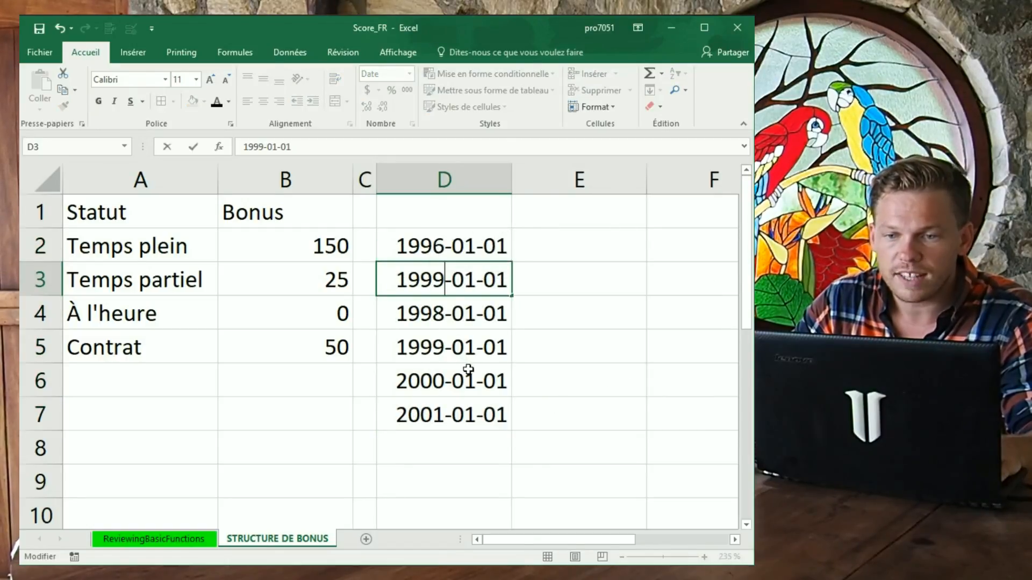
left_click(436, 318)
double_click(438, 312)
left_click_drag(444, 315, 403, 317)
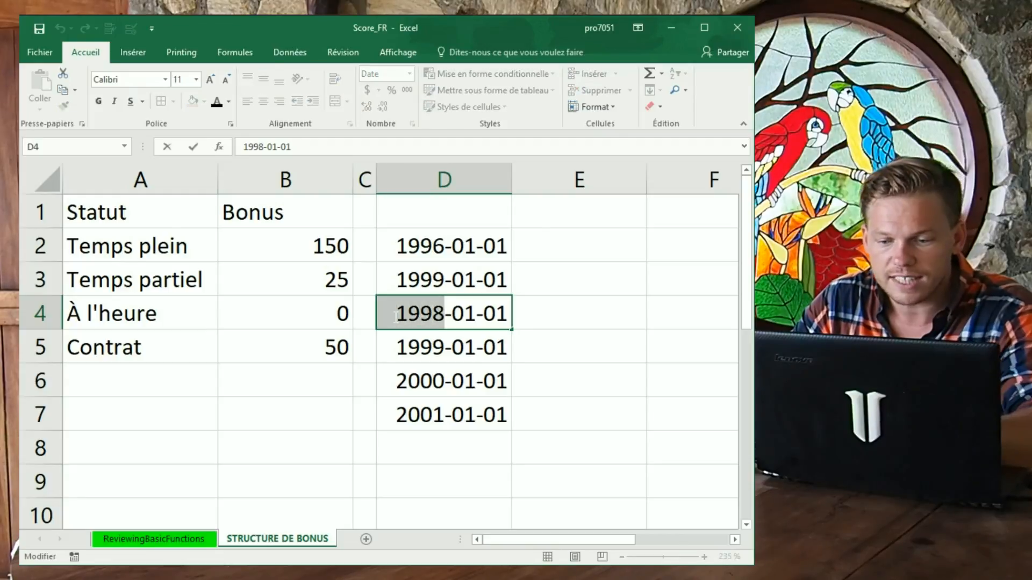
type("2002")
Step: Change the dates in D5 and D6 to 2005-01-01 and 2010-01-01
left_click(436, 348)
double_click(436, 349)
left_click_drag(444, 348, 398, 348)
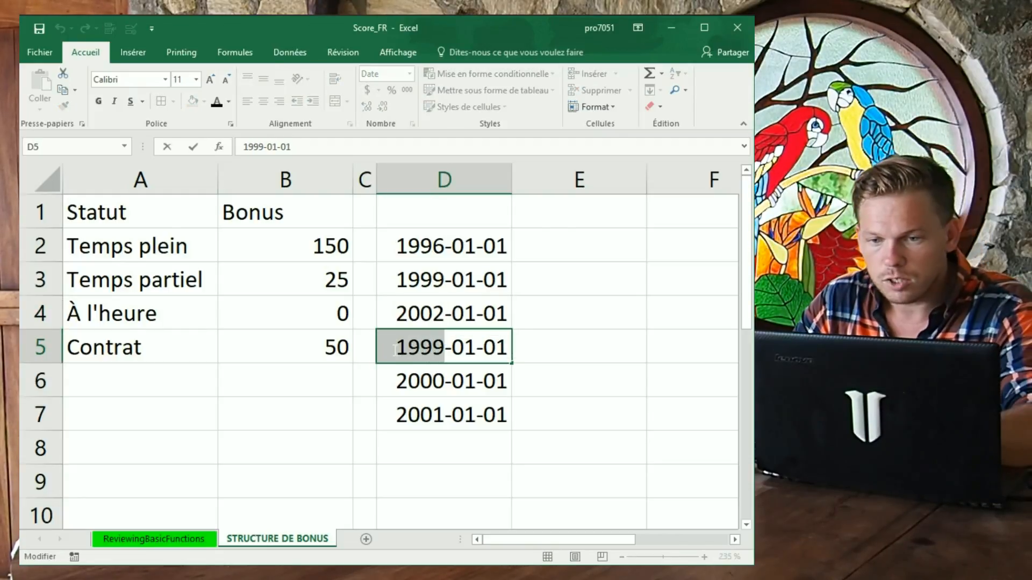
type("20")
type("05")
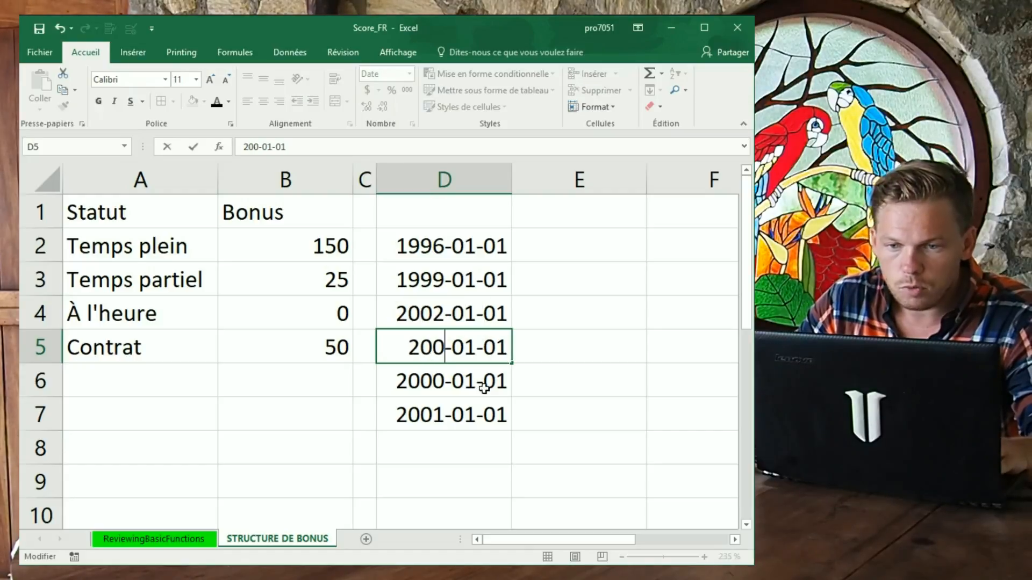
left_click(436, 383)
double_click(433, 382)
left_click_drag(447, 381, 424, 383)
type("/0")
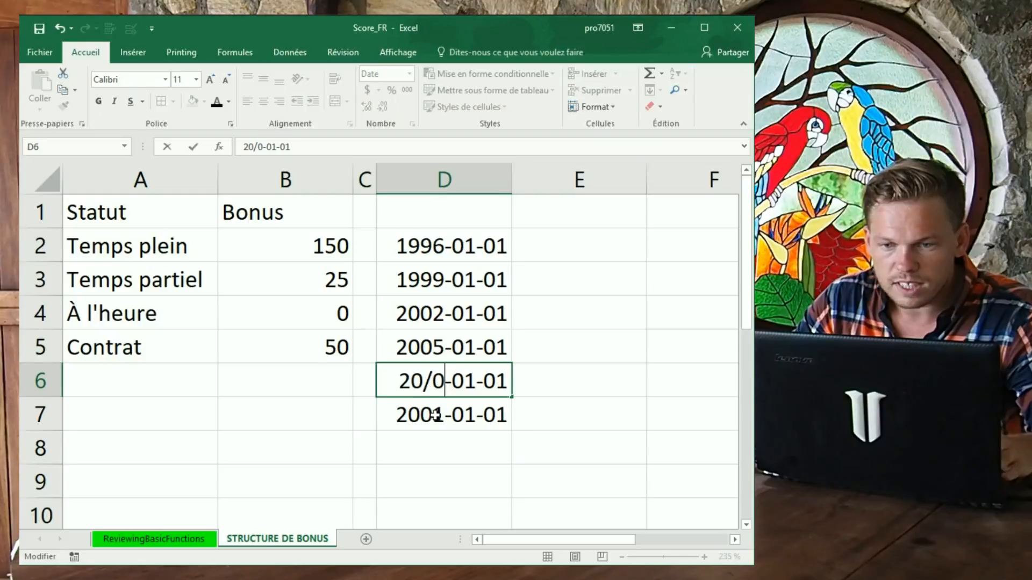
type("/")
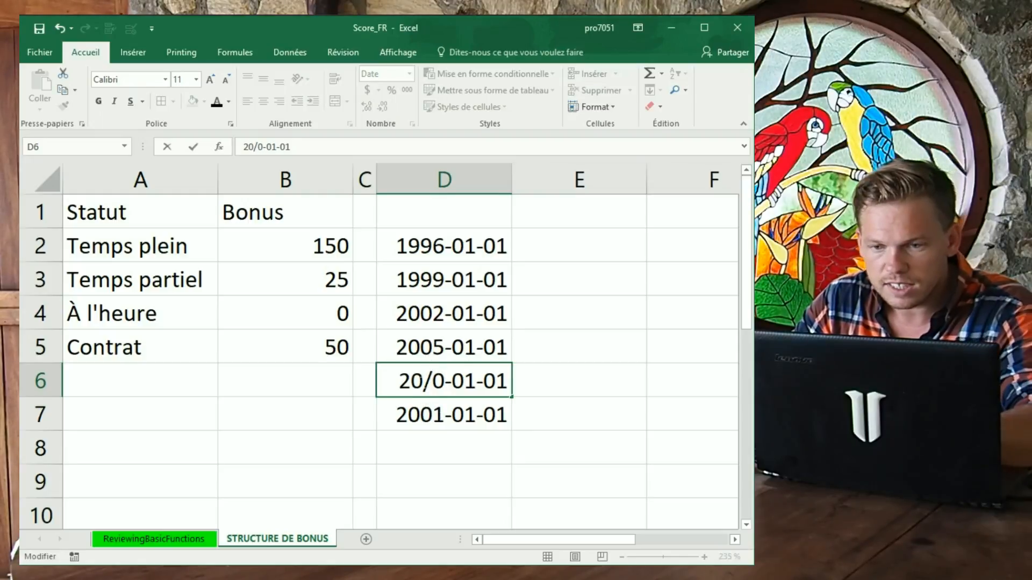
type("1")
Step: Change the date in D7 to 2015-01-01
left_click(434, 416)
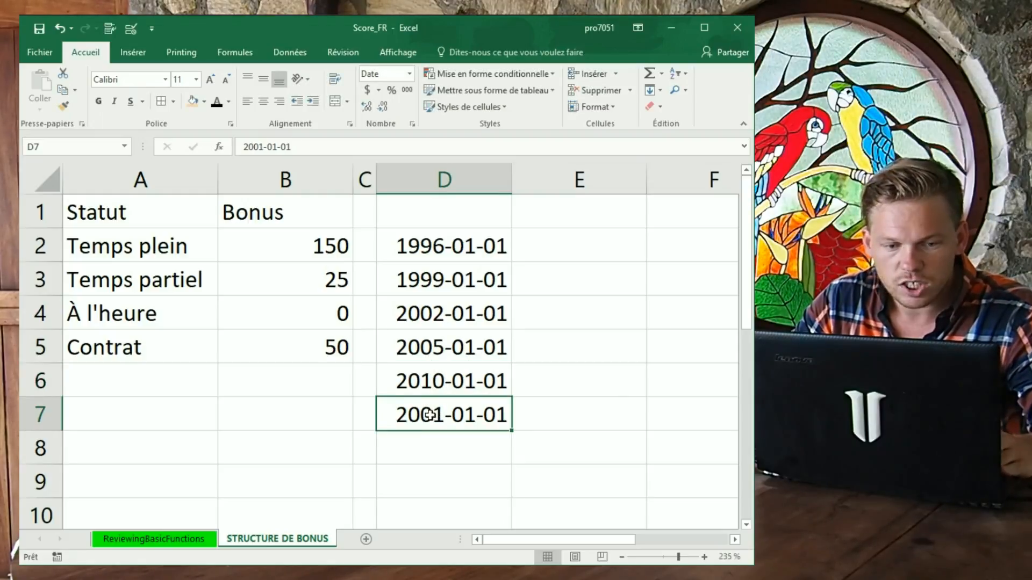
double_click(425, 415)
left_click_drag(423, 415, 445, 421)
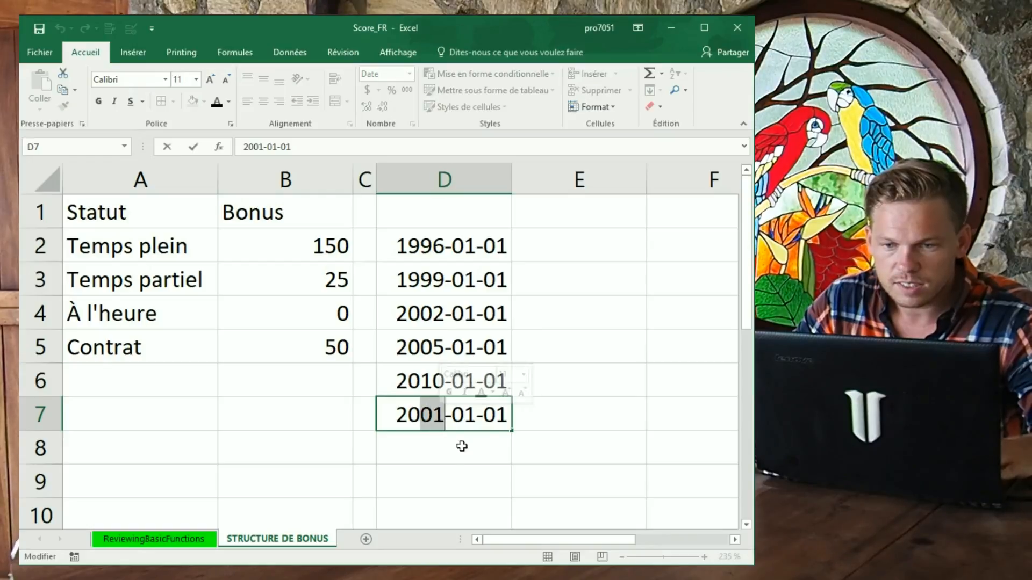
type("15")
left_click(479, 454)
mouse_move(527, 417)
left_mouse_down()
mouse_move(530, 471)
mouse_move(546, 423)
left_mouse_up()
Step: Add the headers Date Debut in D1 and Date Fin in E1
left_click(487, 218)
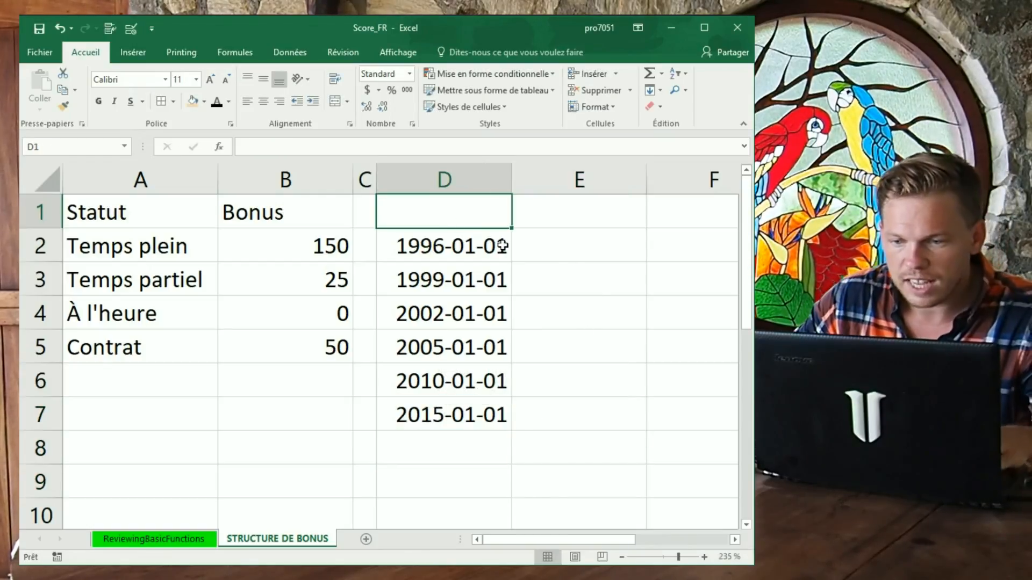
type("Date Debut")
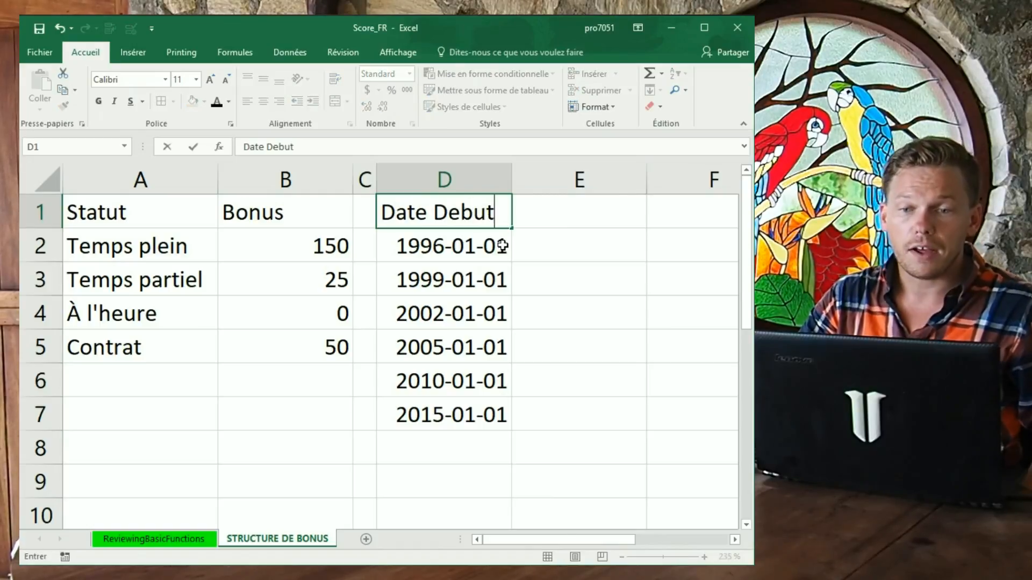
key("Tab")
type("Date Fin")
left_click(499, 243)
left_click(495, 279)
Step: Enter the formula =D3-1 in E2 to calculate the first end date
left_click(555, 258)
type("=")
left_click(470, 277)
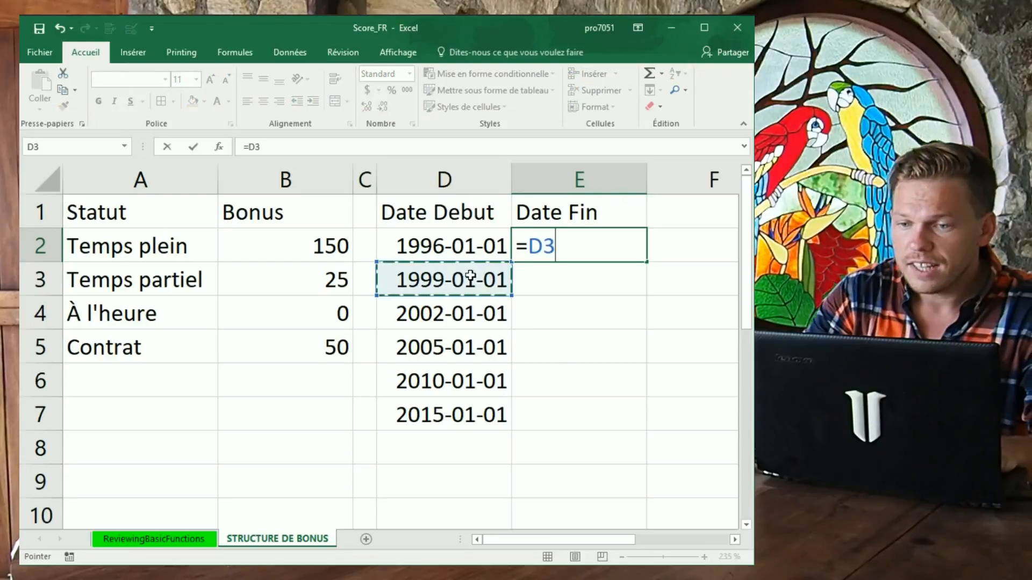
type("-1")
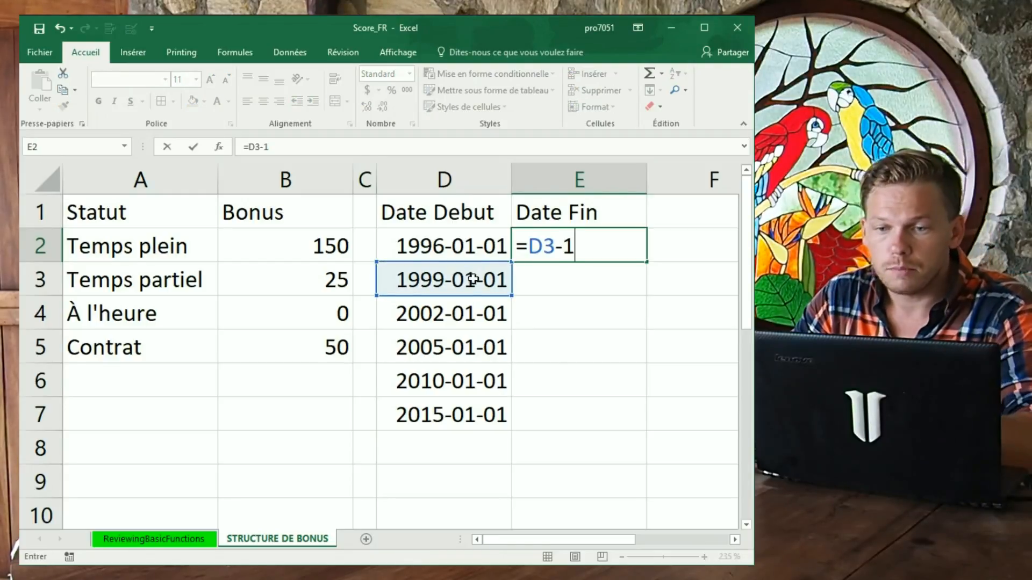
key("Return")
Step: Fill the end-date formula from E2 down to E7
left_click(637, 254)
left_click(477, 244)
left_click(581, 254)
left_click_drag(648, 263, 646, 428)
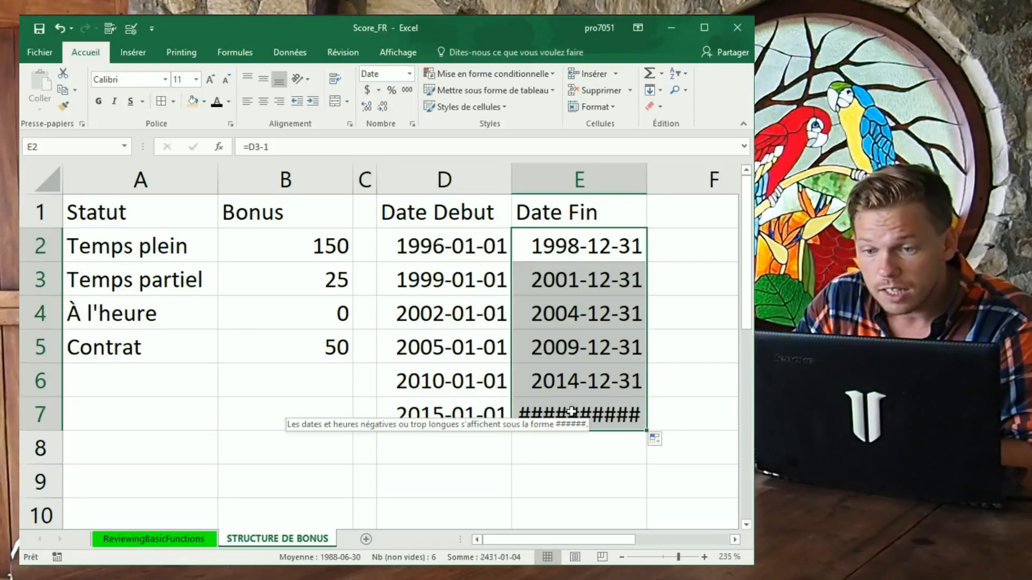
left_click(571, 251)
Step: Replace the end-date formula in E7 with a plain + sign for the open-ended period
left_click(442, 380)
key("Right")
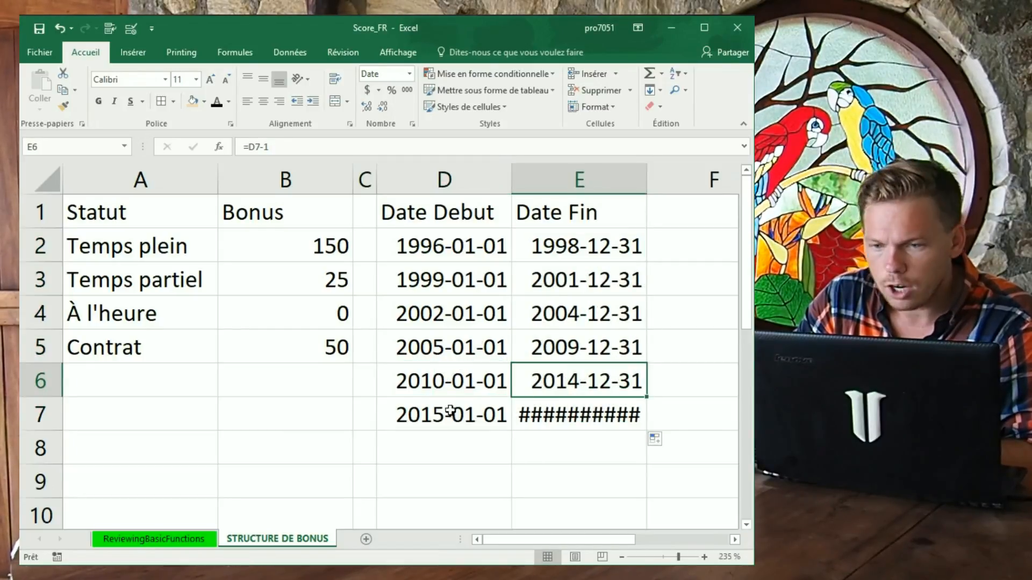
left_click(577, 416)
key("Delete")
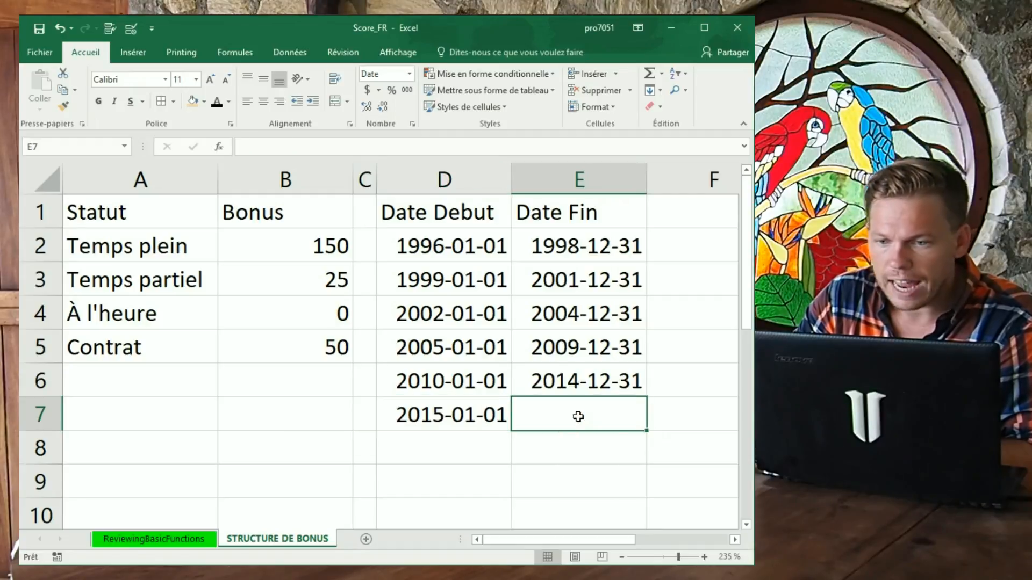
type("+")
left_click(689, 393)
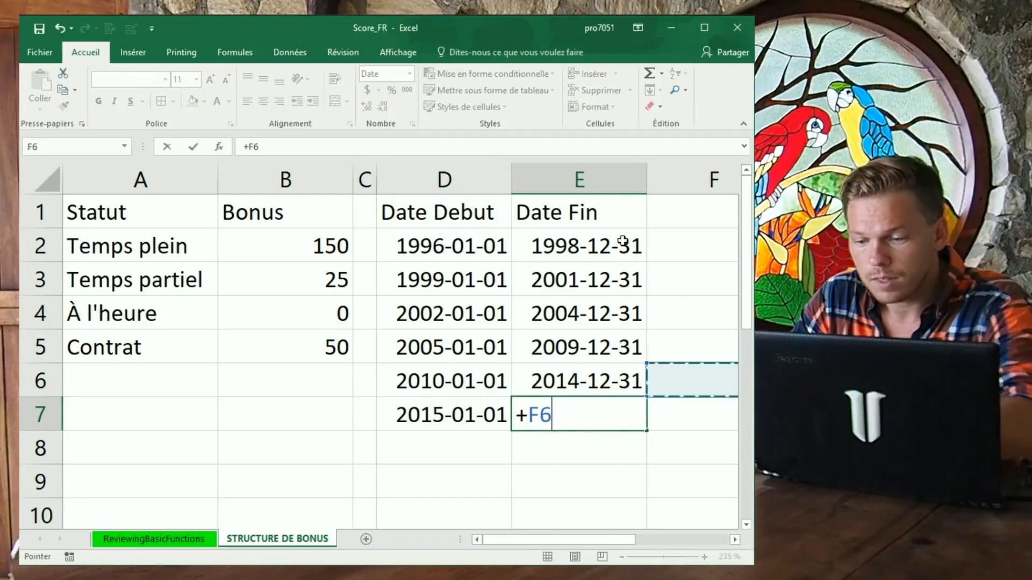
key("BackSpace")
key("BackSpace")
key("Return")
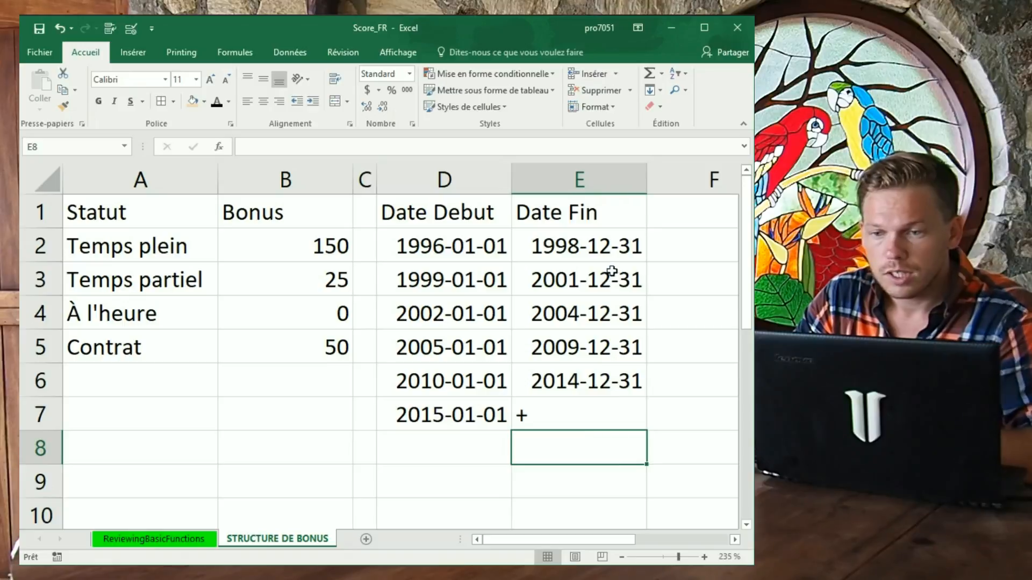
Step: Add the header Bonus in F1, beside the start and end dates
left_click_drag(550, 539, 577, 540)
left_click(563, 226)
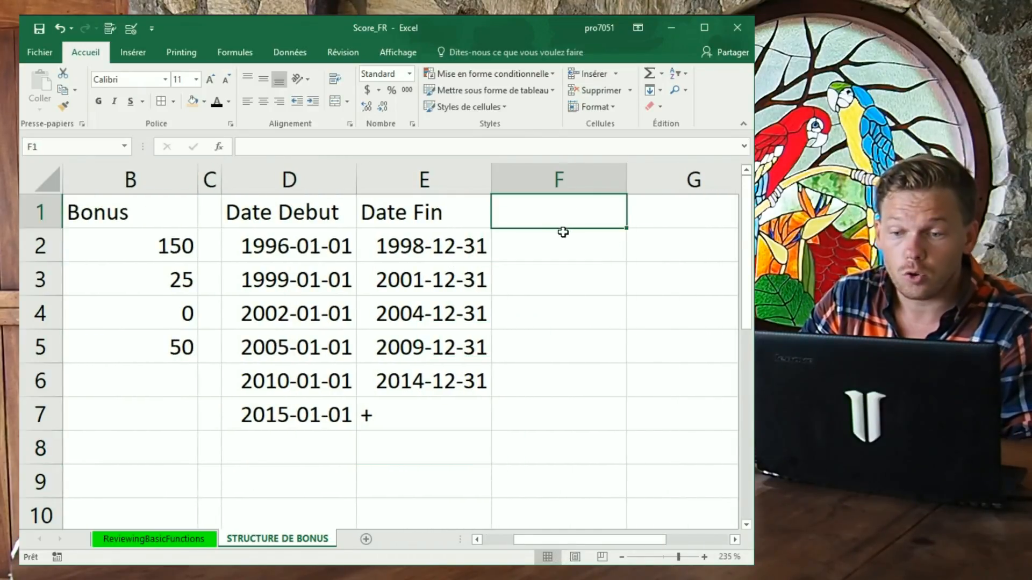
left_click_drag(319, 242, 444, 414)
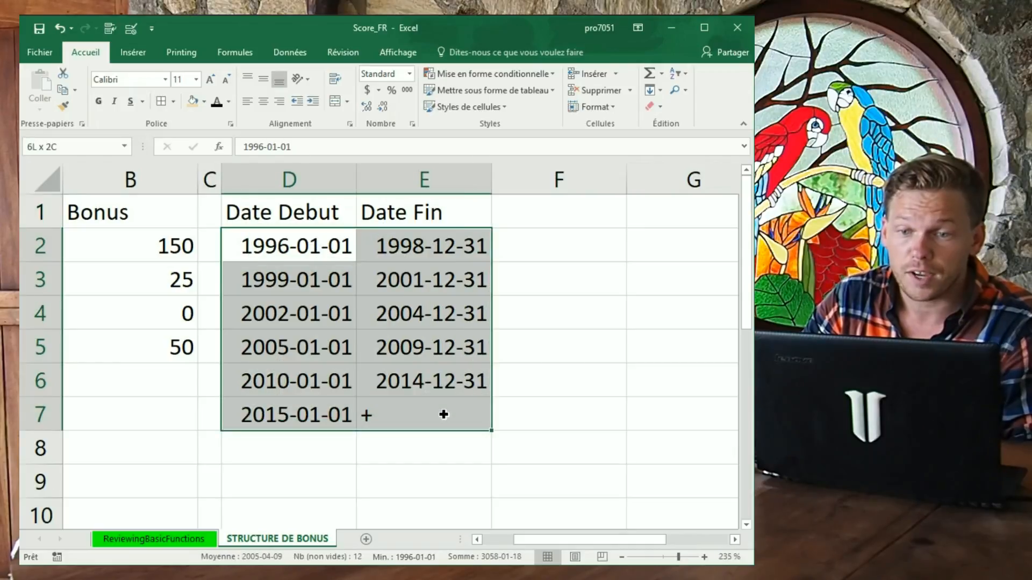
left_click(564, 242)
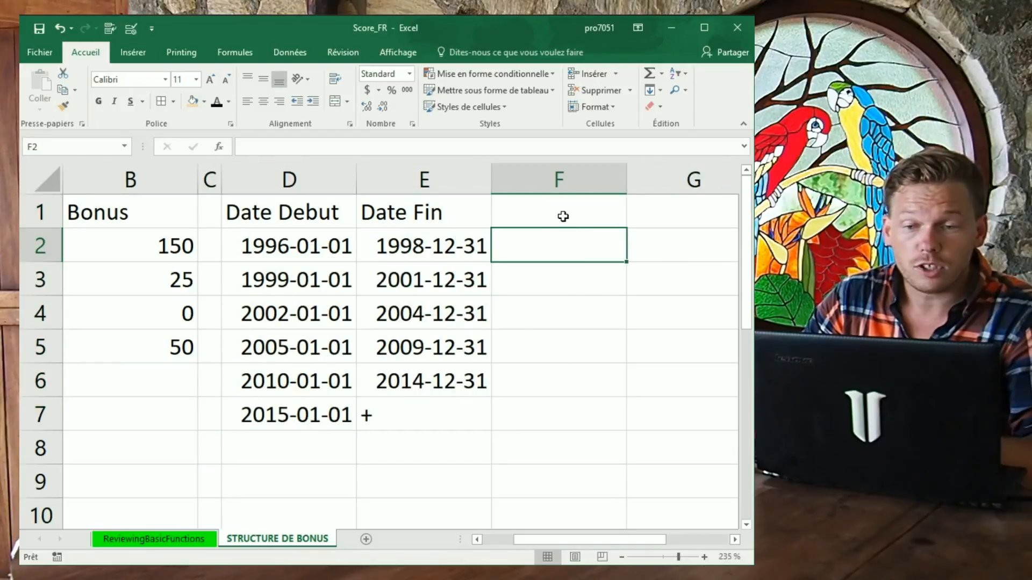
left_click(560, 216)
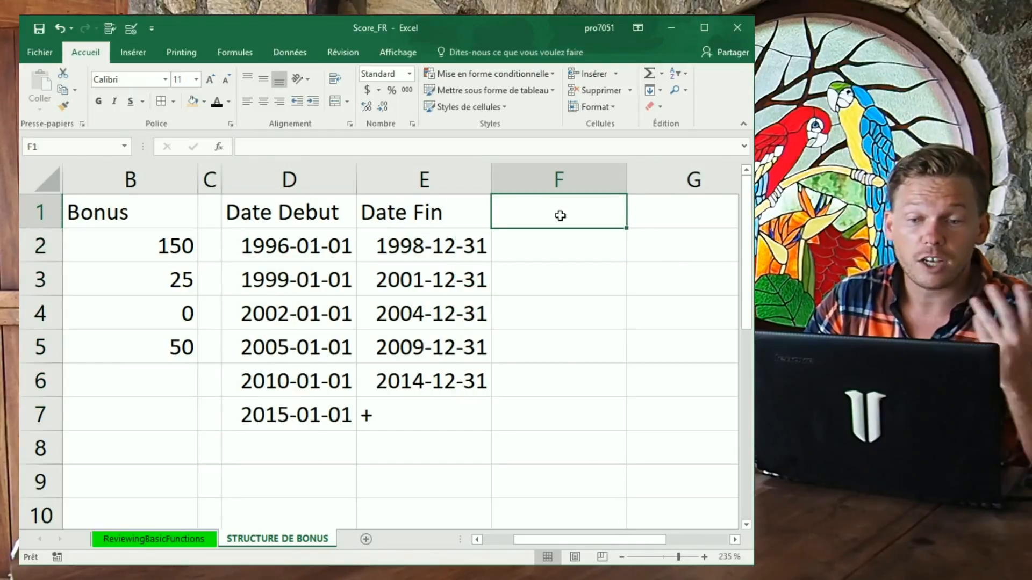
type("Bonus")
key("Return")
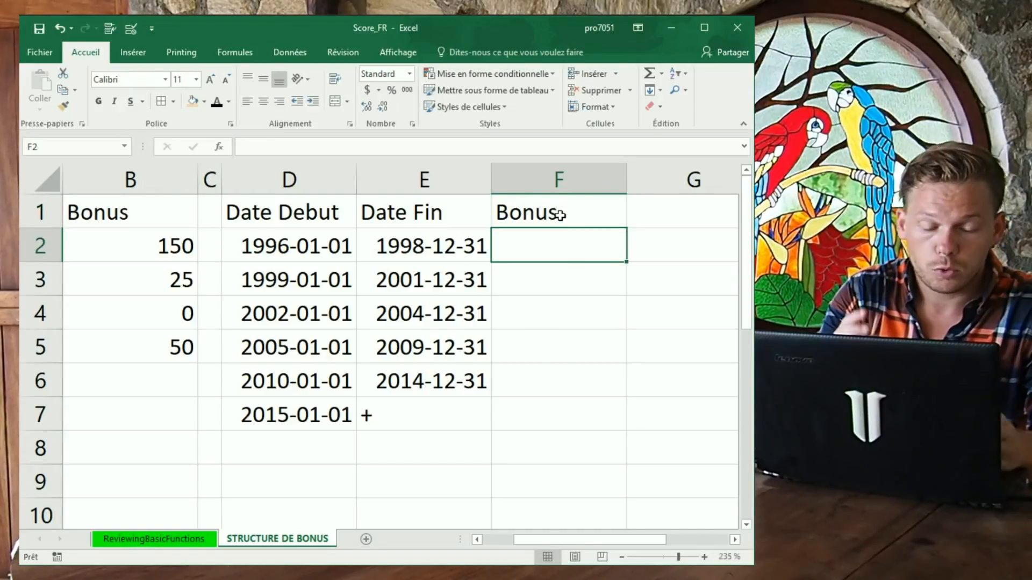
Step: Enter the bonus amounts 100, 80, 60, 40, 20 and 0 in F2 to F7
type("100")
key("Return")
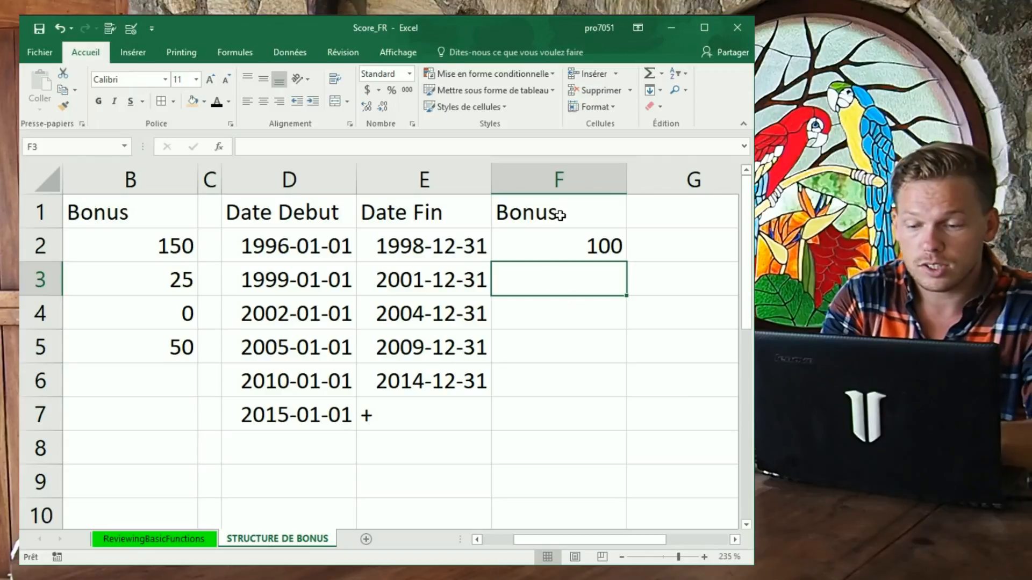
type("80")
key("Return")
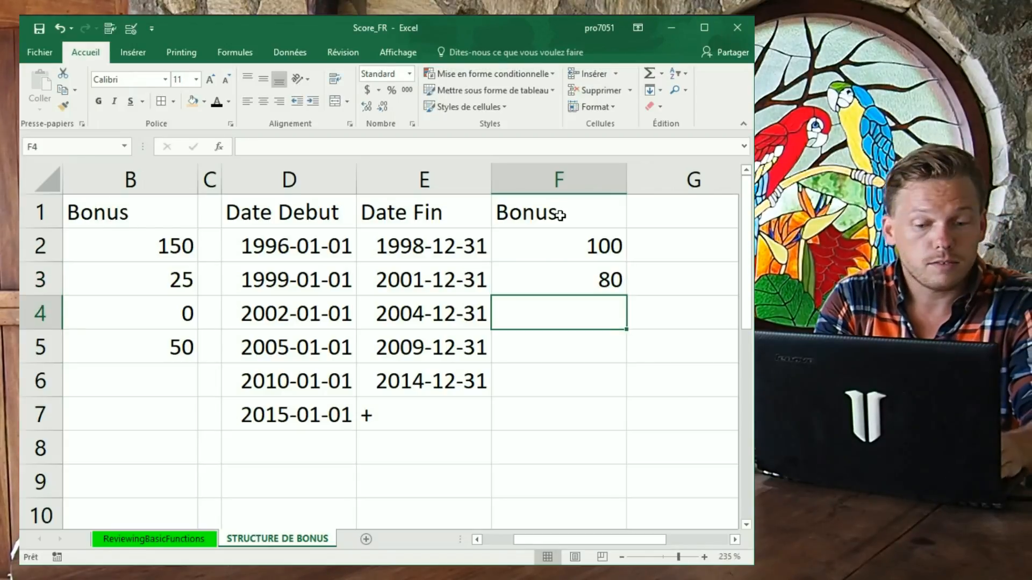
type("60")
key("Return")
type("40")
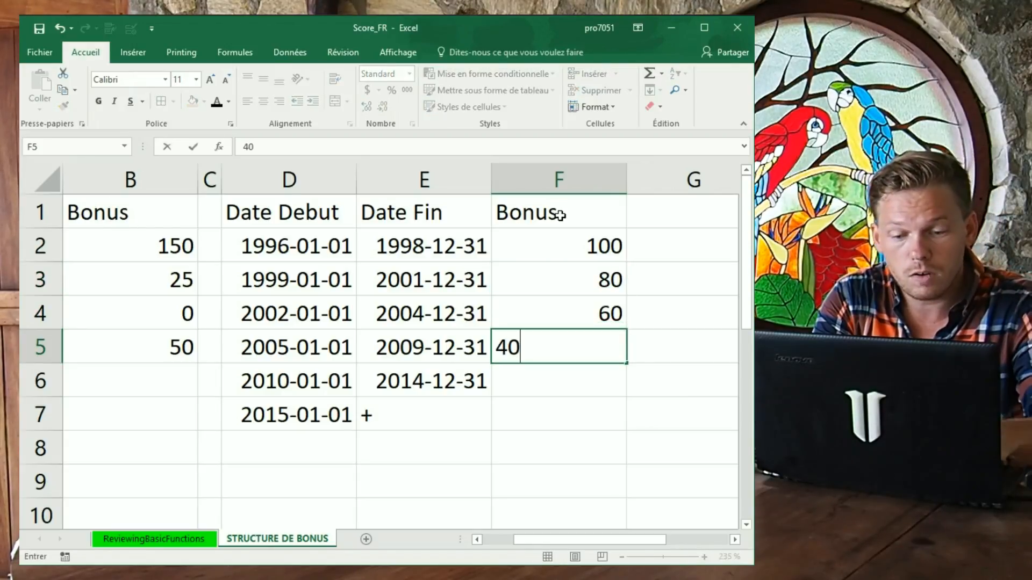
key("Return")
type("20")
key("Return")
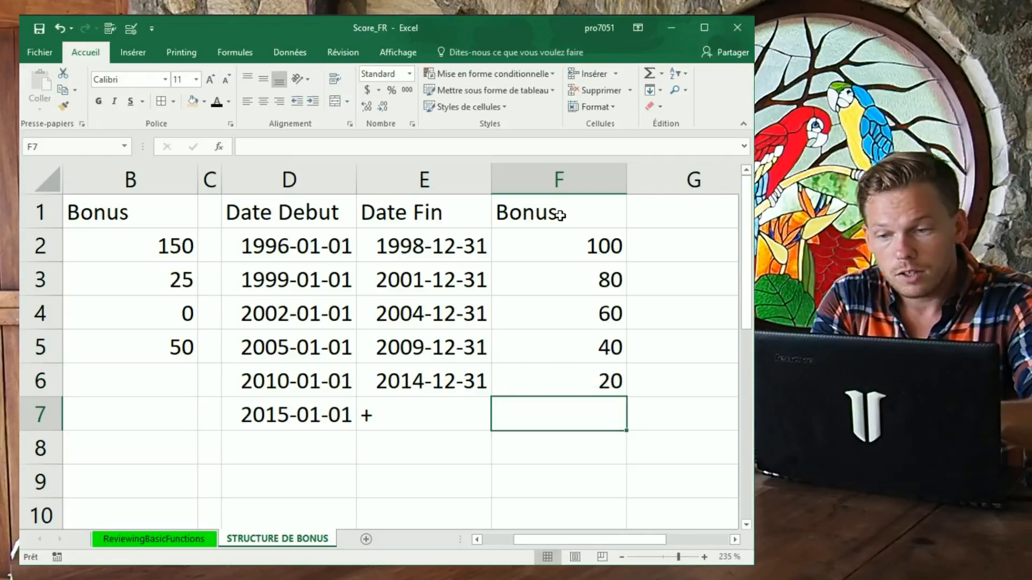
type("0")
key("Return")
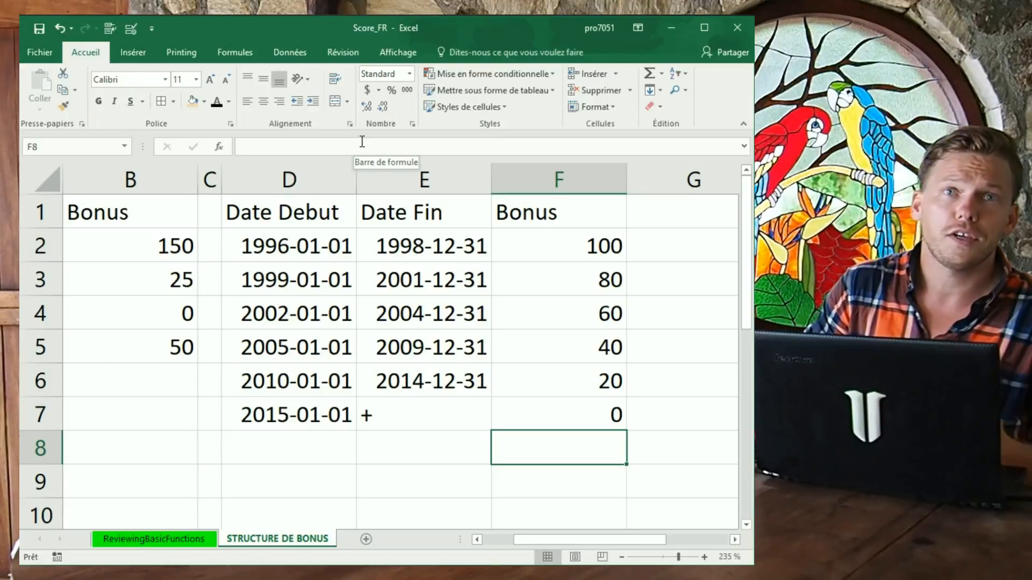
Step: Name the range D1:F7, headers included, table_Date
left_click_drag(337, 209, 574, 405)
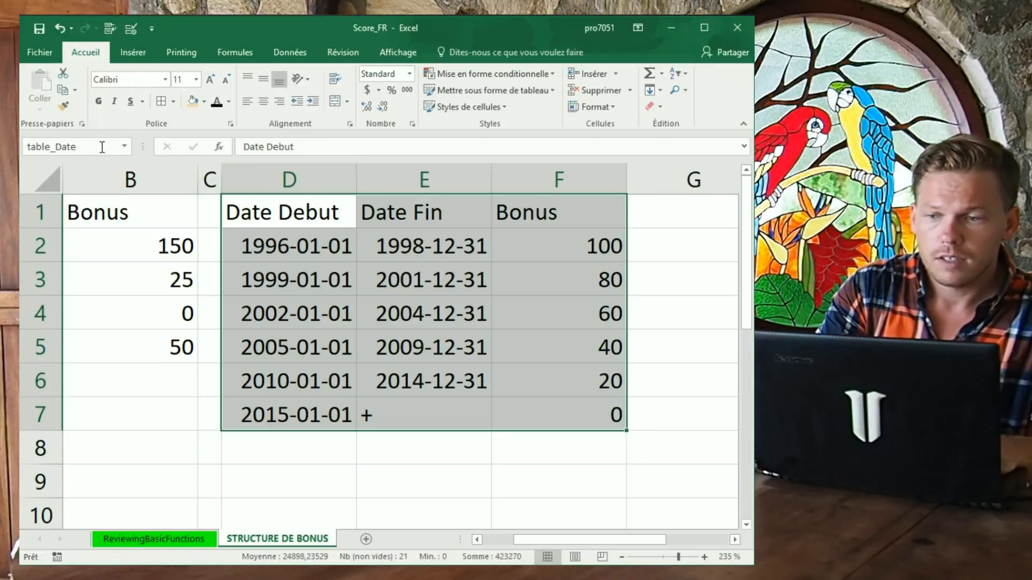
left_click_drag(268, 214, 587, 419)
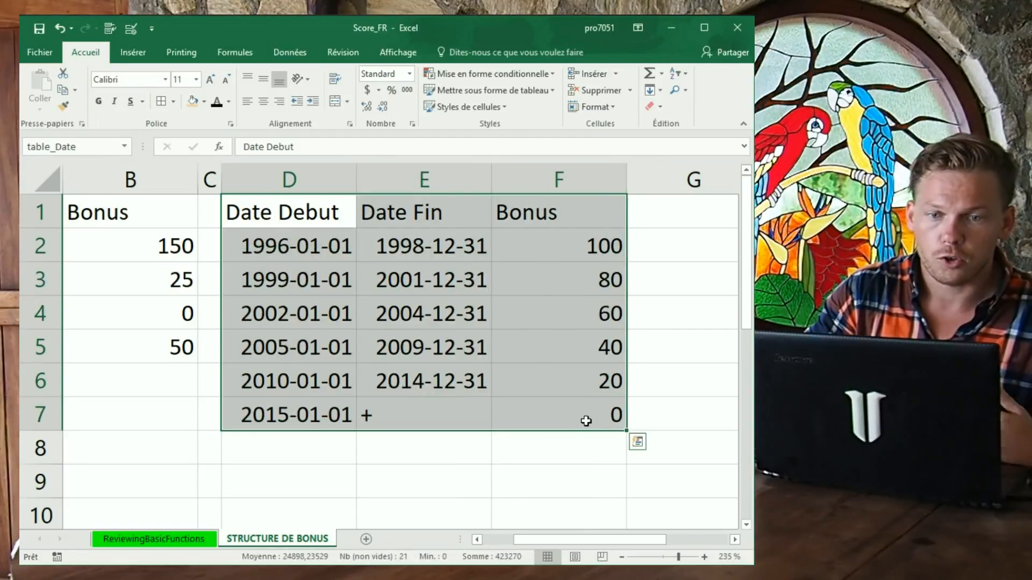
Step: Insert an empty column before the Année column on the ReviewingBasicFunctions sheet
left_click(207, 539)
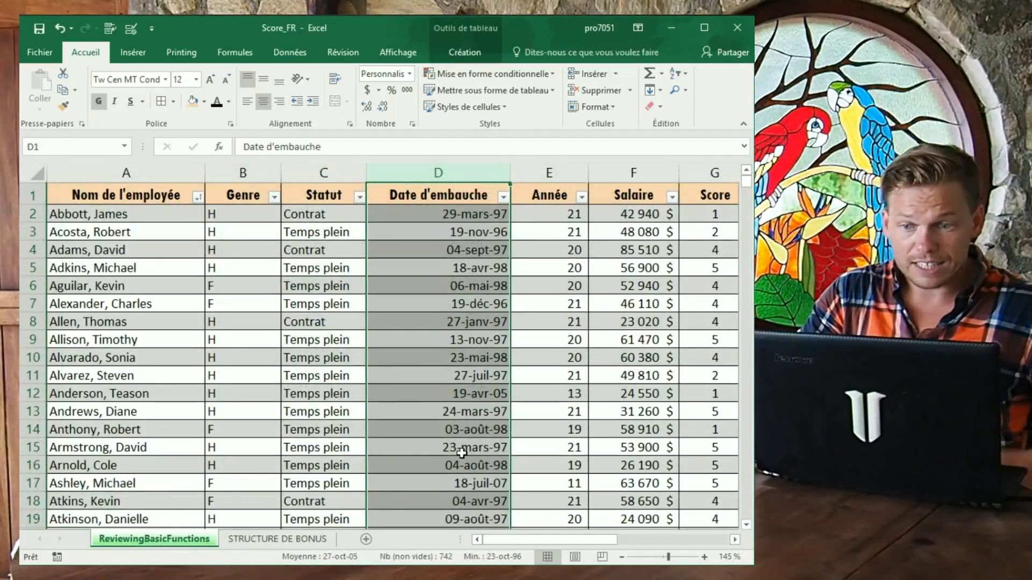
left_click(548, 172)
right_click(547, 175)
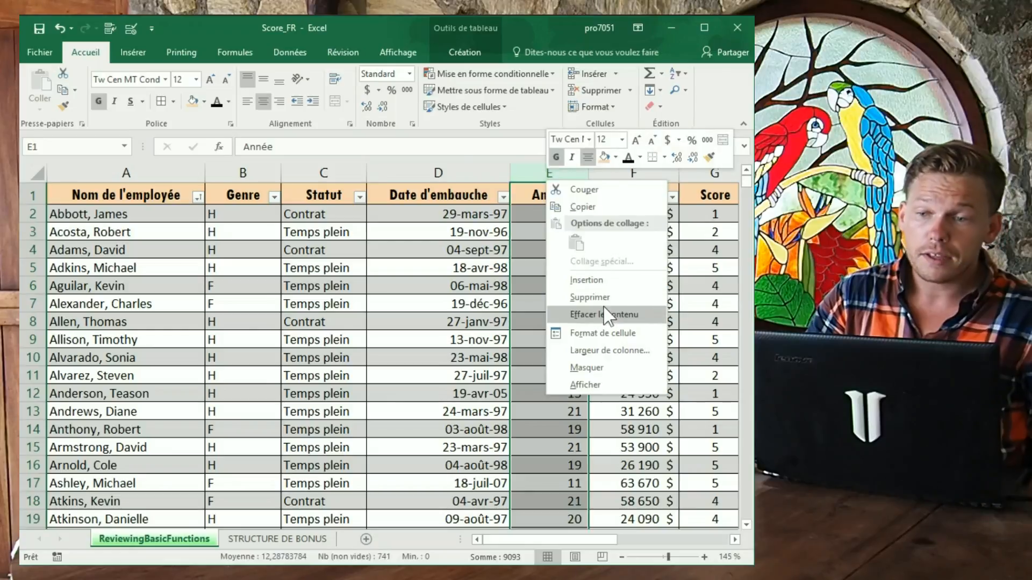
left_click(602, 285)
Step: Title the new column E Bonus 6
left_click(548, 194)
type("Bonus 1")
key("BackSpace")
key("BackSpace")
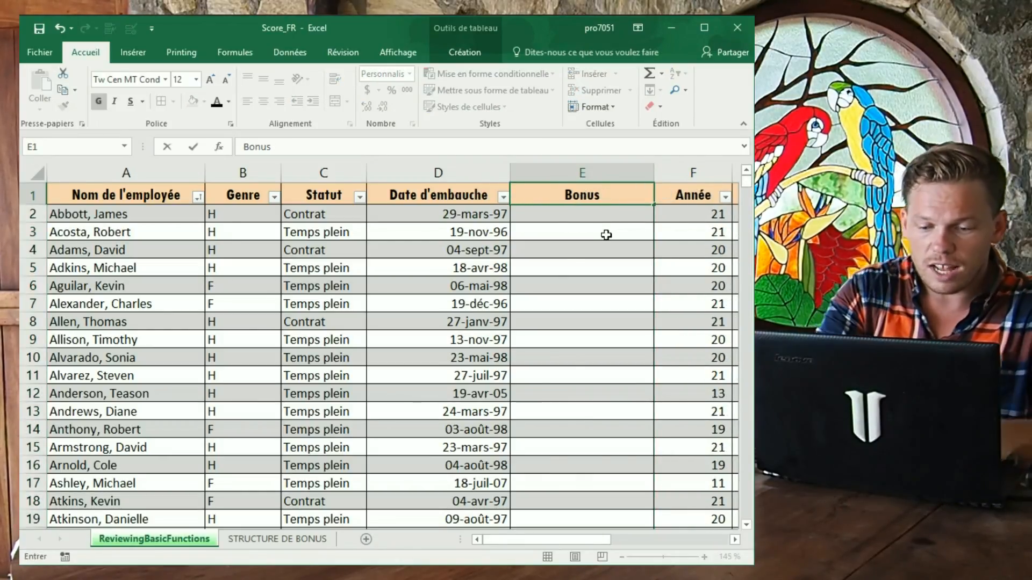
type("6")
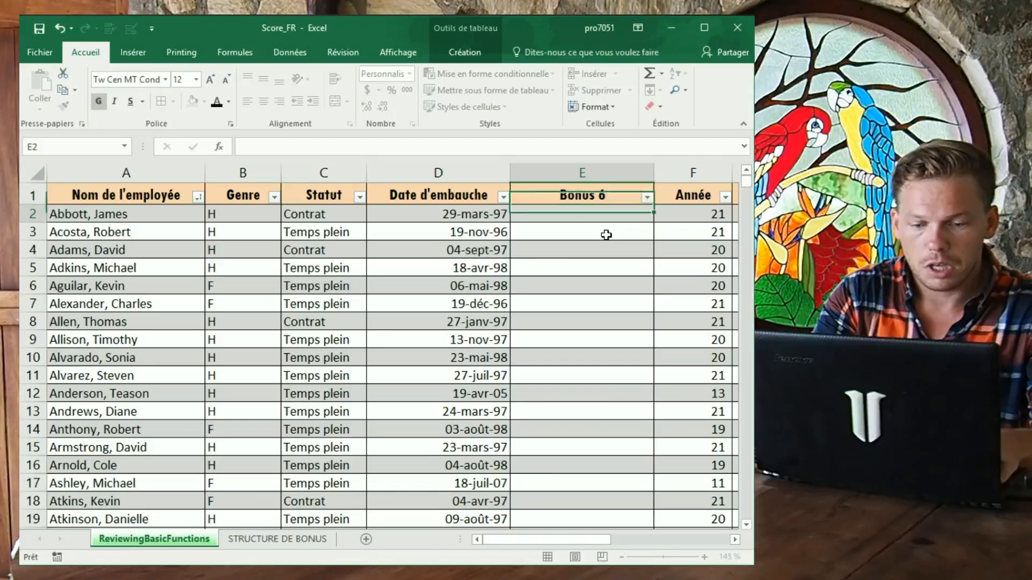
key("Return")
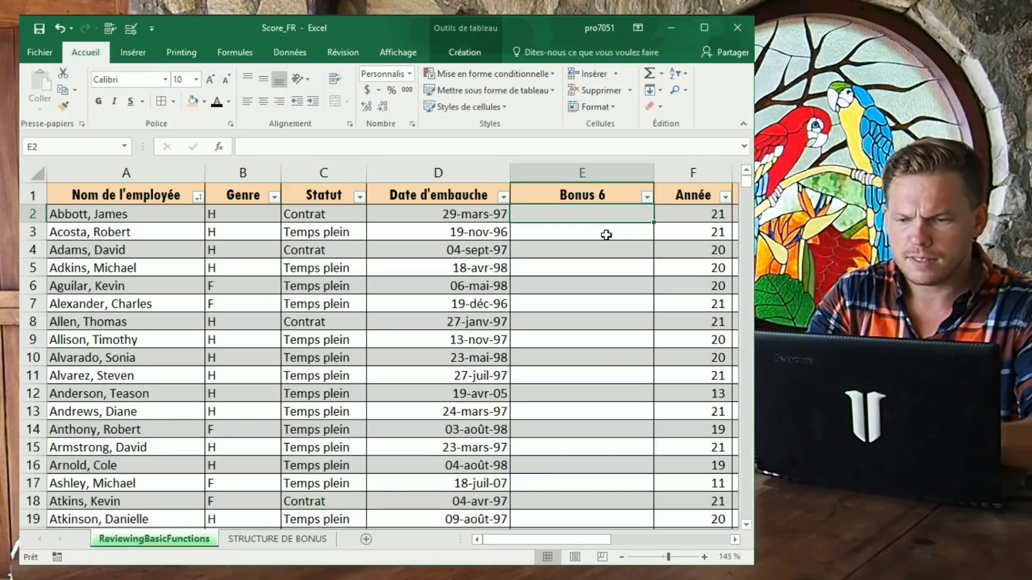
Step: Start a RECHERCHEV formula in E2 with the hire date in D2 as the lookup value
type("=rech")
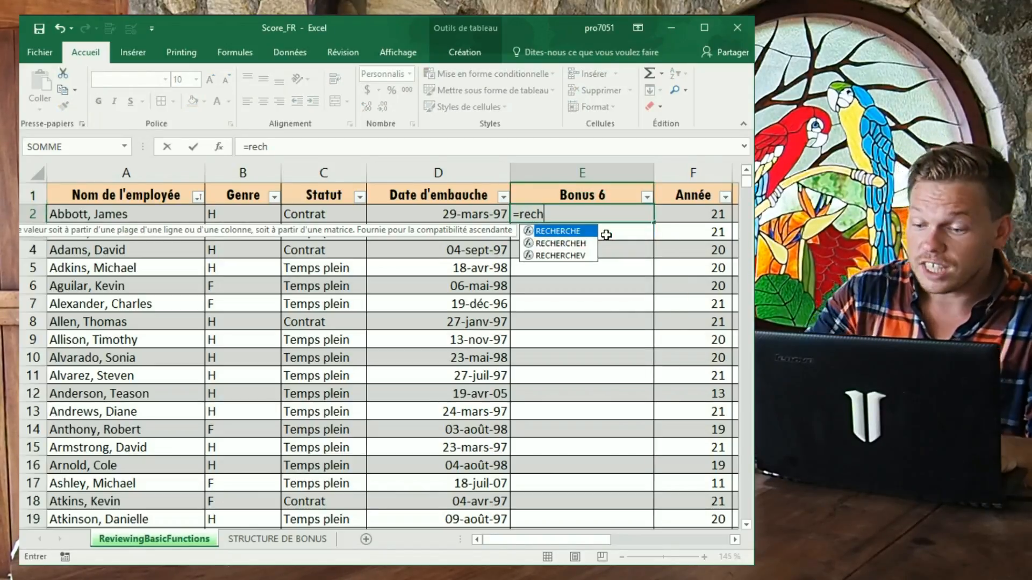
key("Down")
key("Down")
key("Tab")
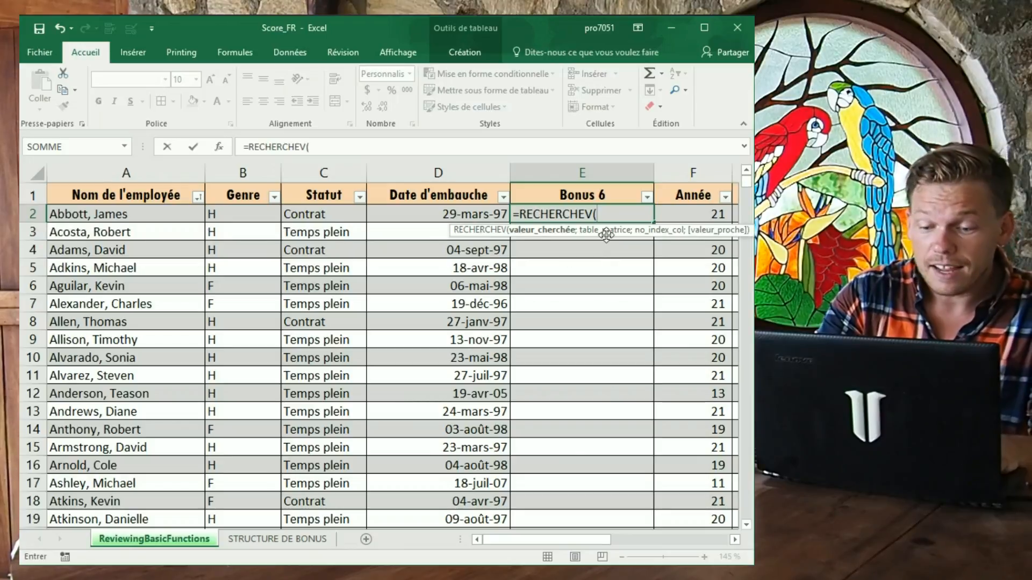
left_click(465, 216)
type(";")
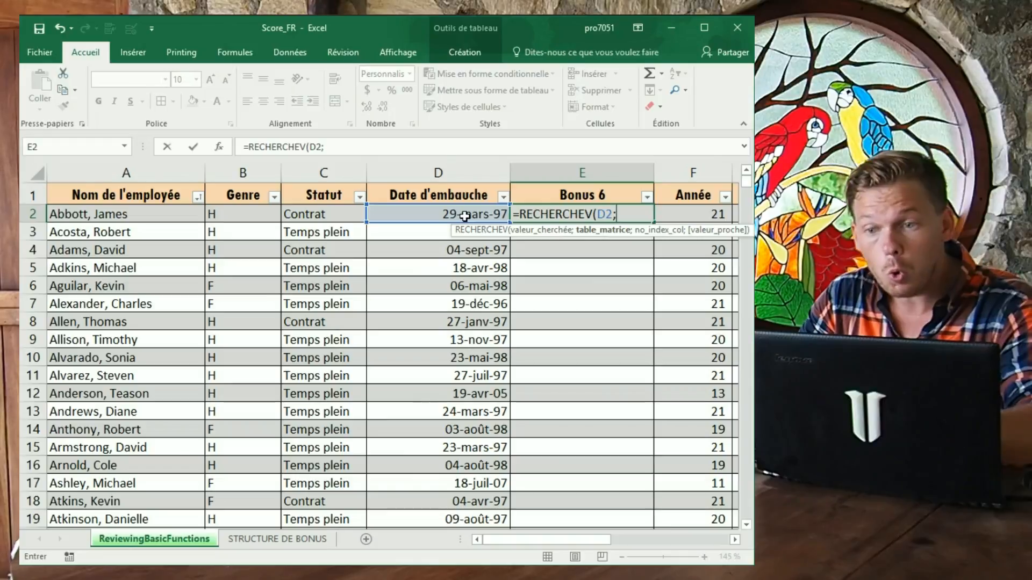
Step: Use the named range table_Date as the table argument of the RECHERCHEV formula in E2
type("ta")
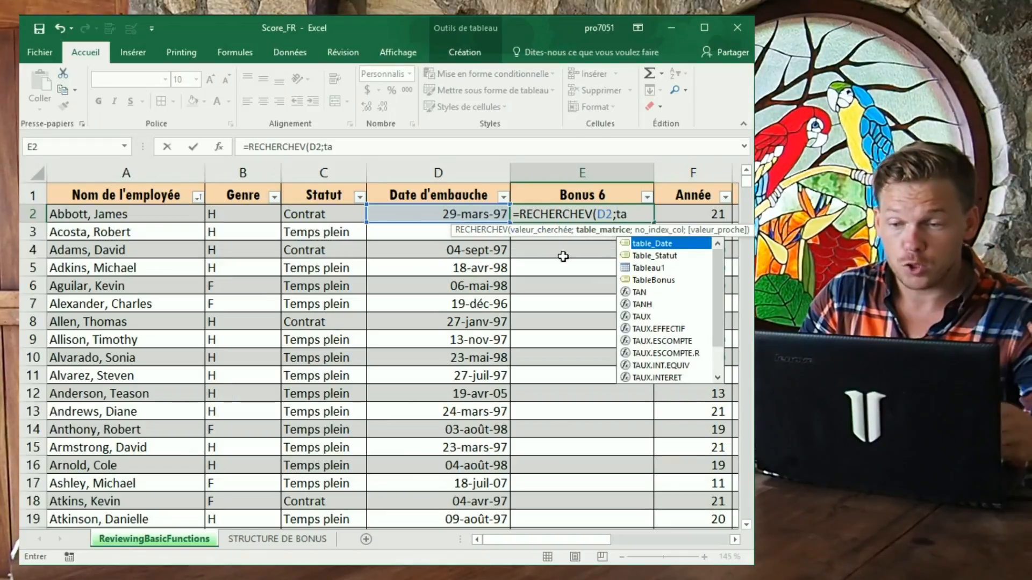
left_click(682, 257)
double_click(667, 243)
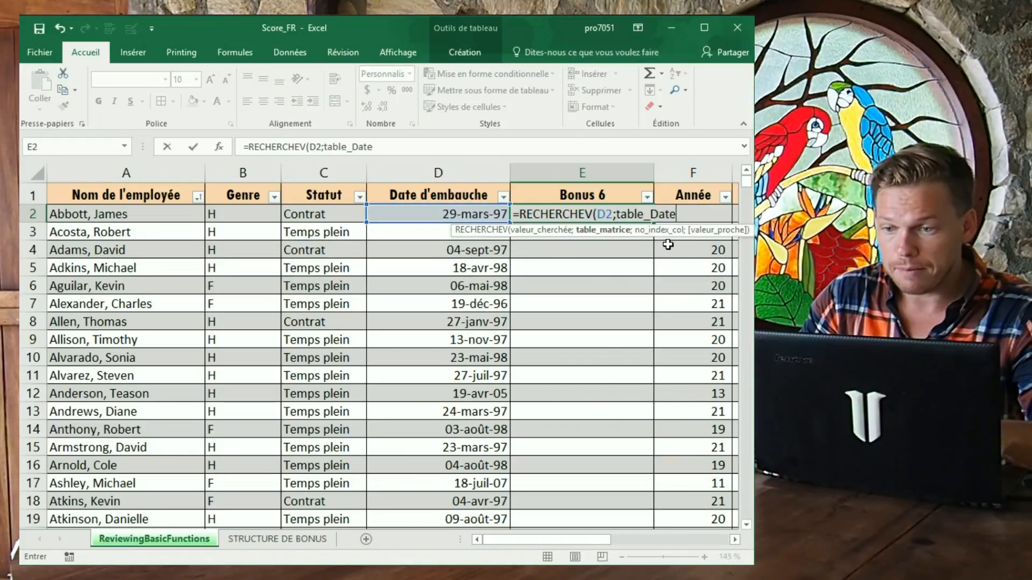
type(";")
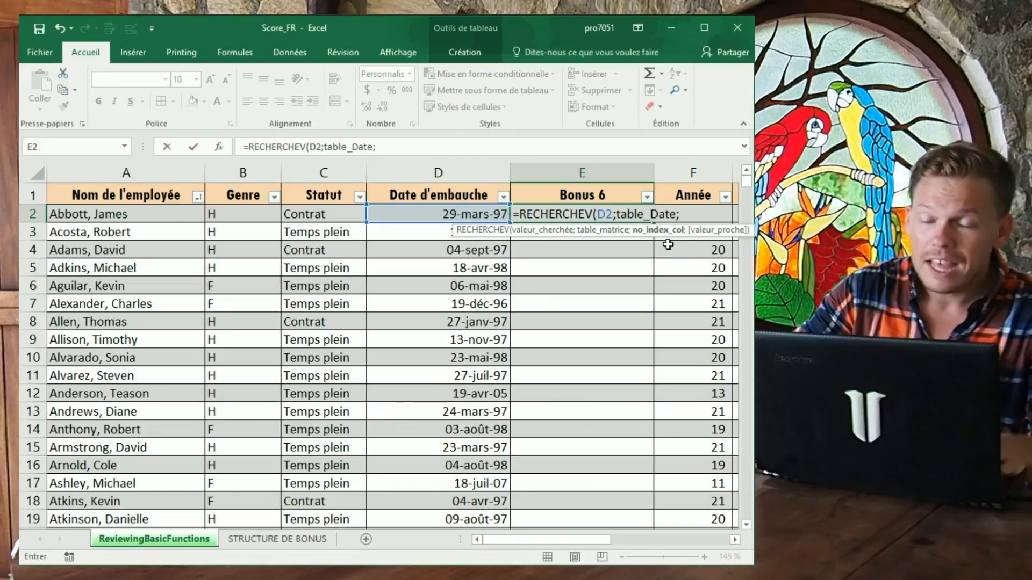
Step: Check the bonus column's position on the STRUCTURE DE BONUS sheet and complete the E2 formula with column index 3, omitting the match argument
left_click(277, 539)
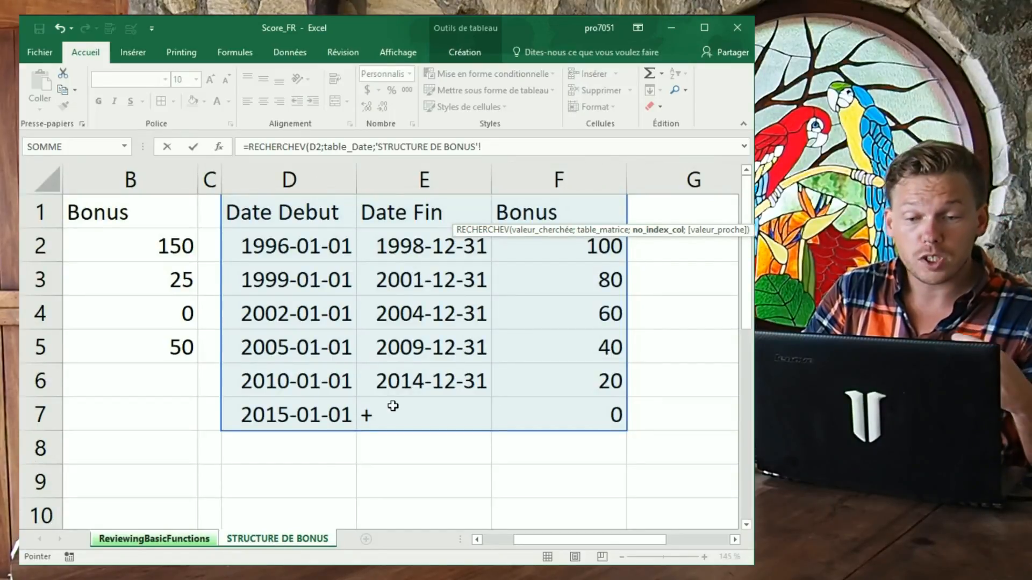
left_click(166, 538)
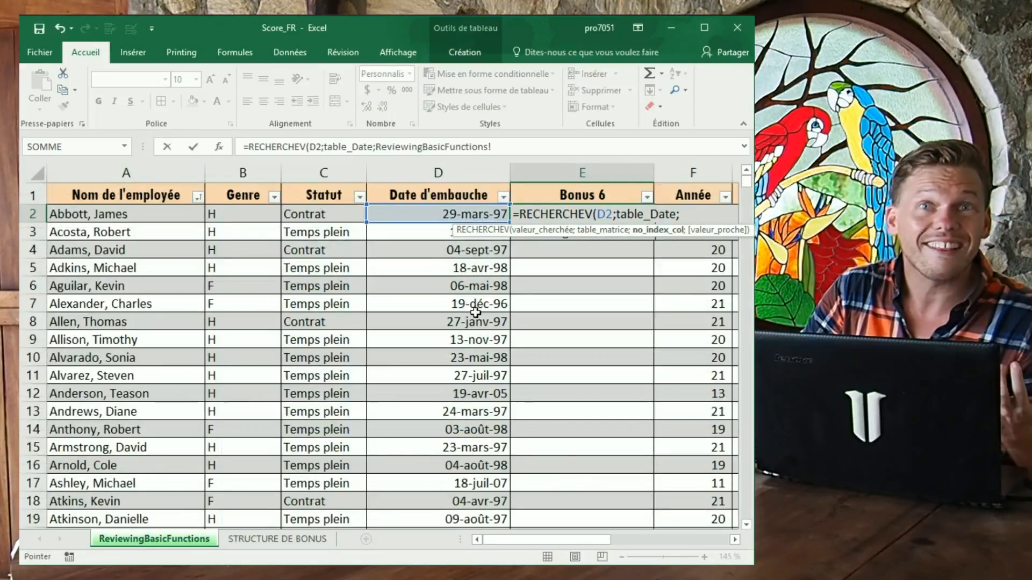
left_click_drag(375, 147, 493, 147)
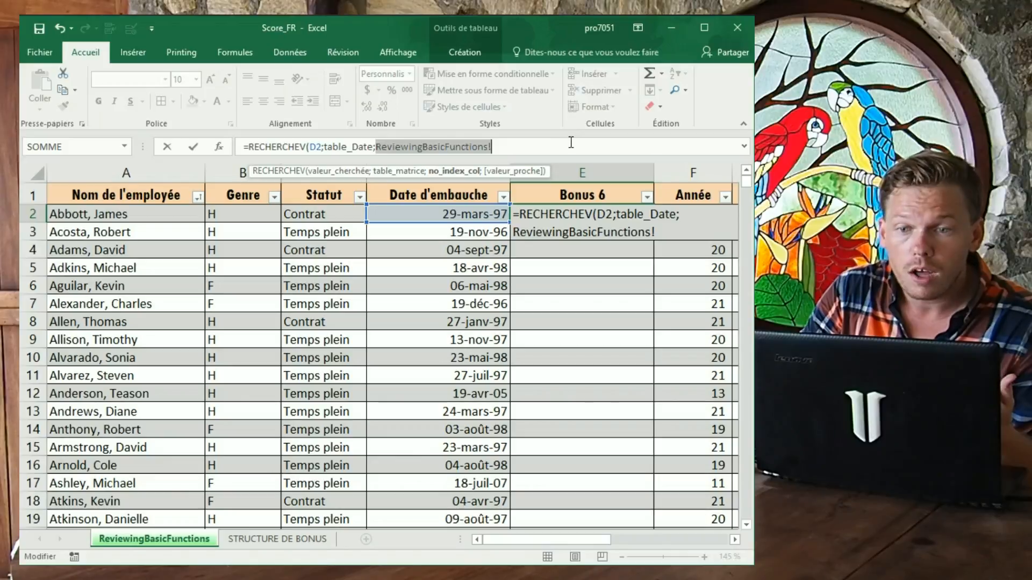
key("BackSpace")
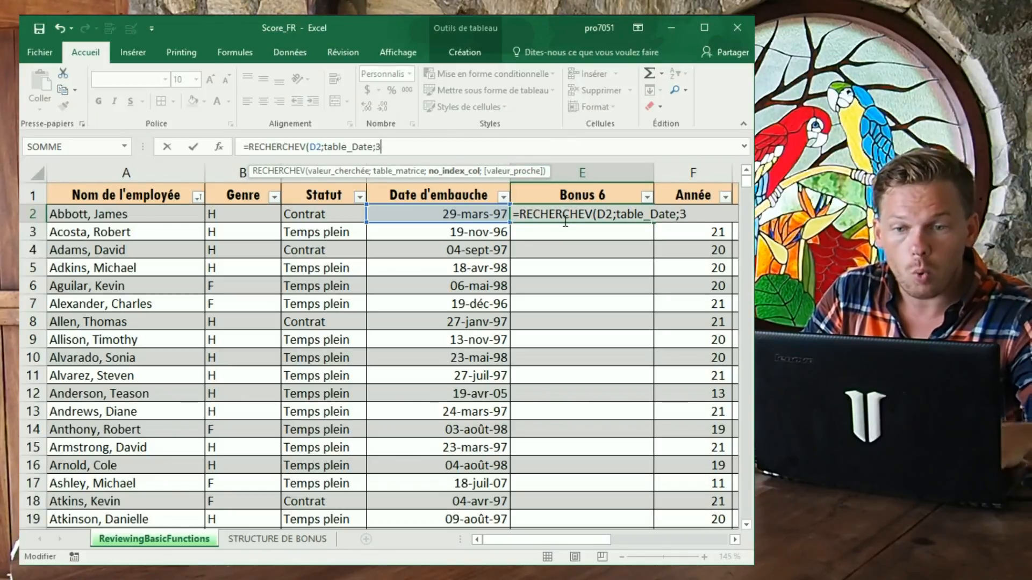
type("3")
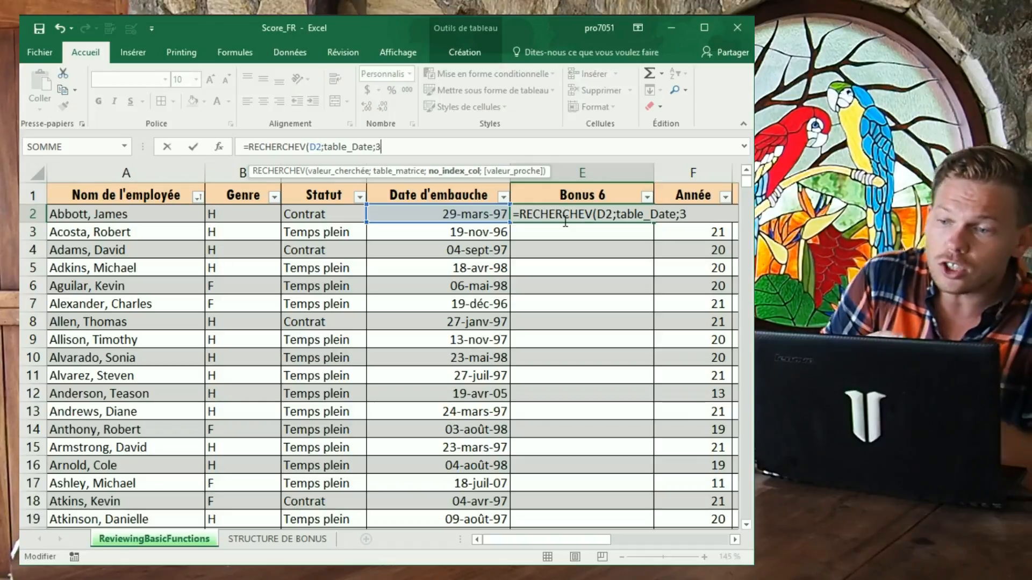
type(")")
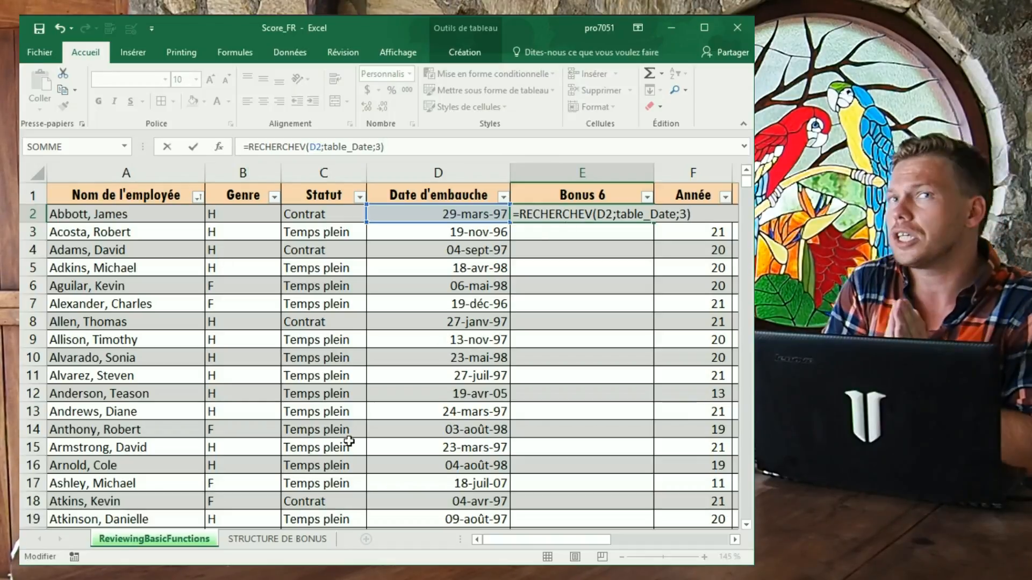
key("Return")
Step: Examine the Date Debut thresholds in D2:D4 of the STRUCTURE DE BONUS sheet
left_click(278, 539)
left_click(325, 243)
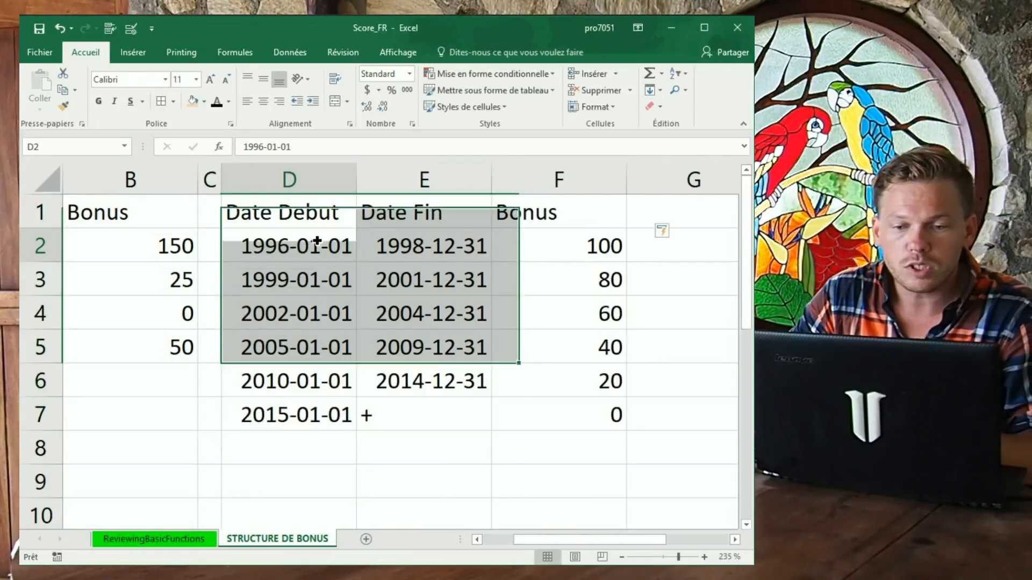
left_click(306, 273)
left_click(316, 314)
key("Up")
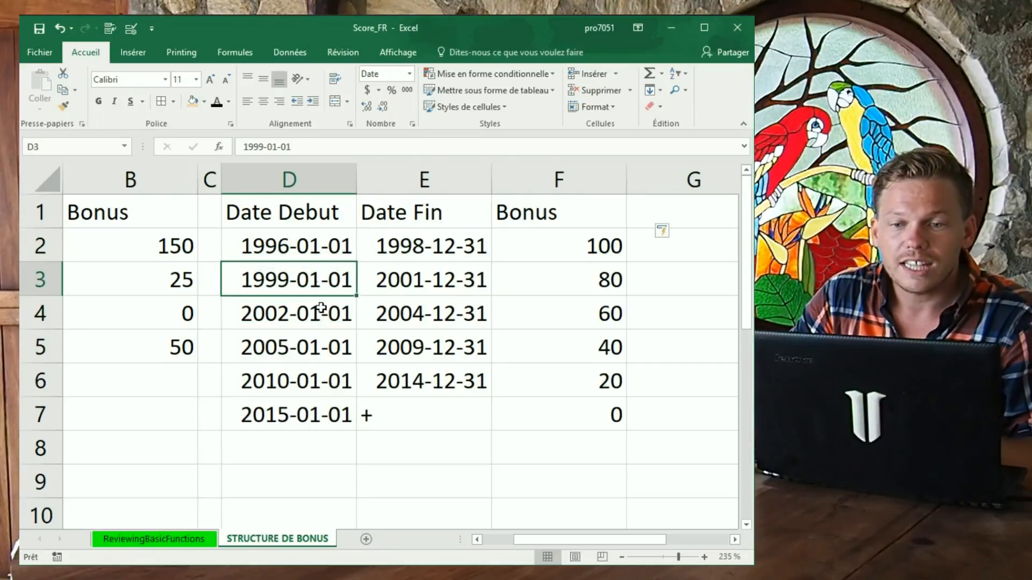
left_click(316, 253)
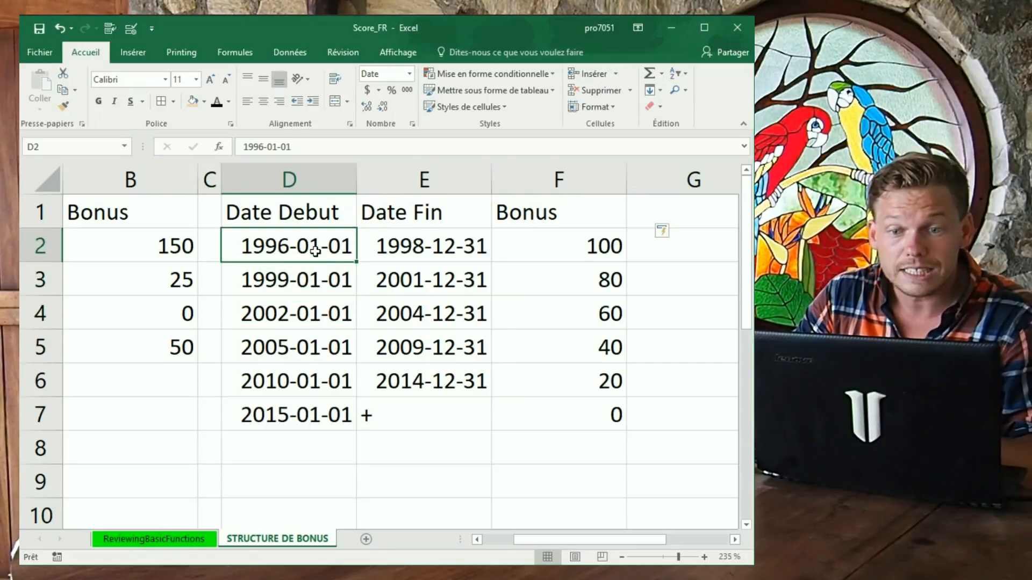
Step: Return to the ReviewingBasicFunctions sheet and review the arguments of the RECHERCHEV formula in E2
left_click(148, 538)
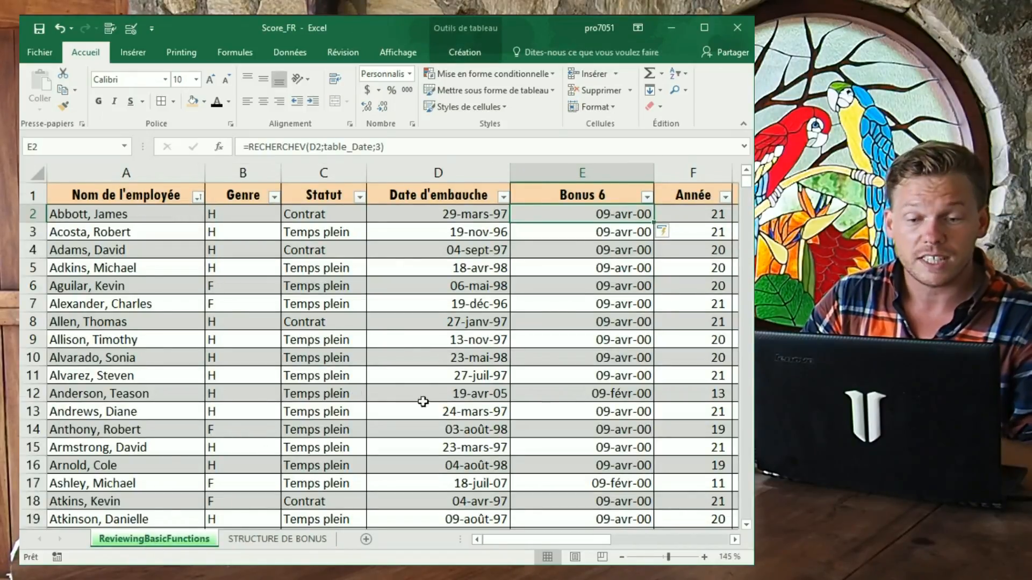
double_click(595, 214)
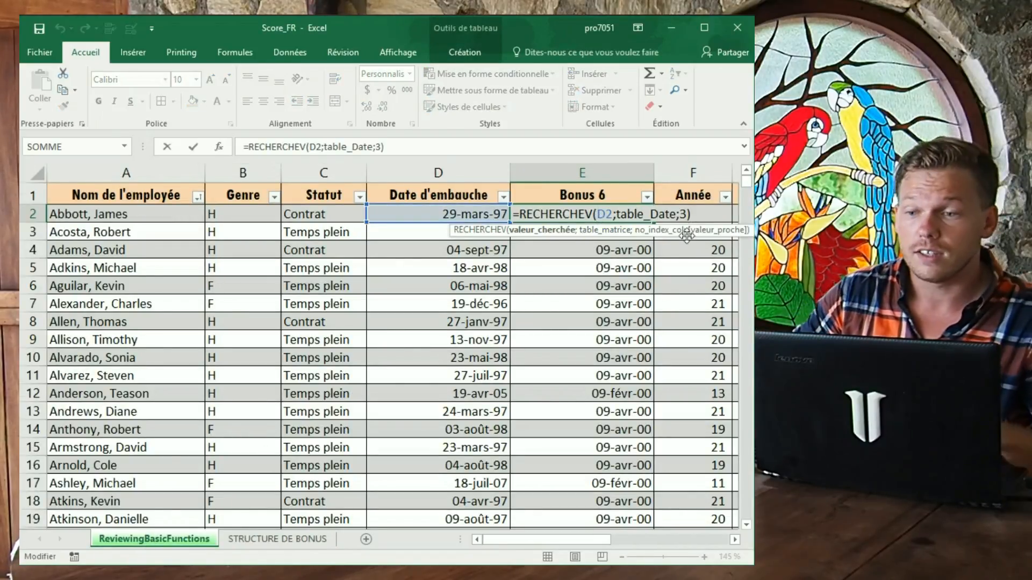
key("Return")
Step: Apply the Standard number format to the whole Bonus 6 column
left_click(582, 173)
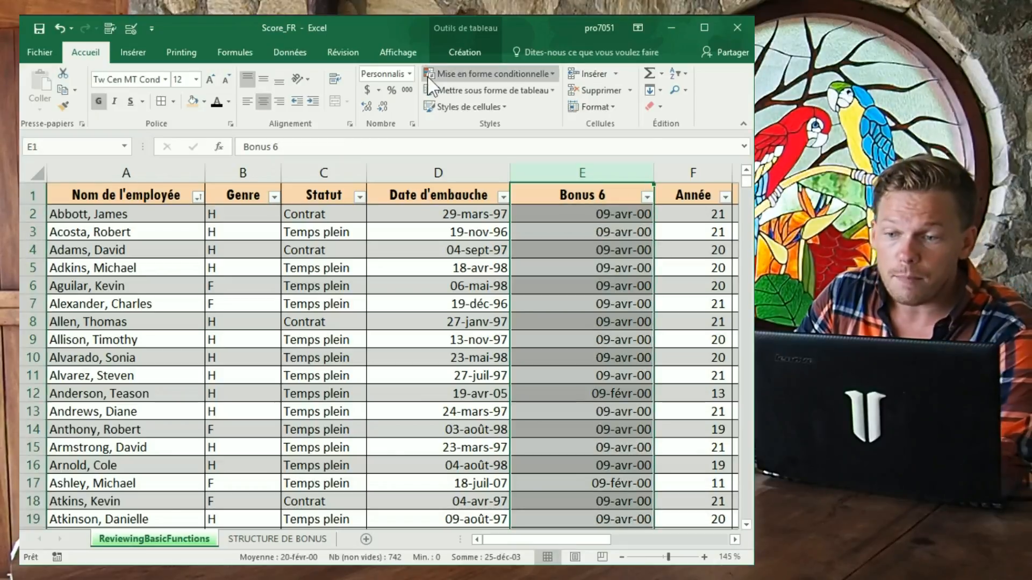
left_click(403, 74)
left_click(409, 73)
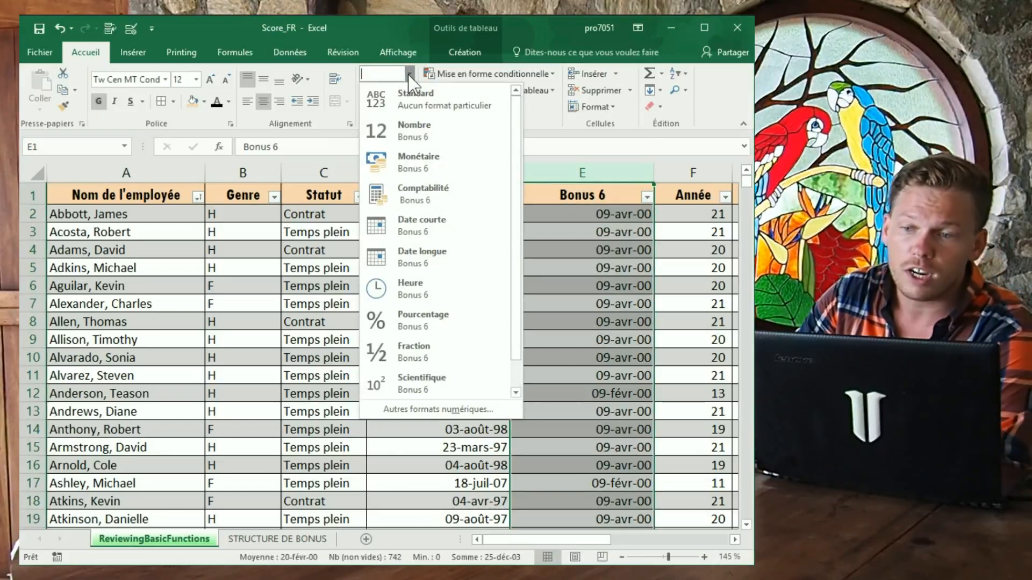
left_click(420, 105)
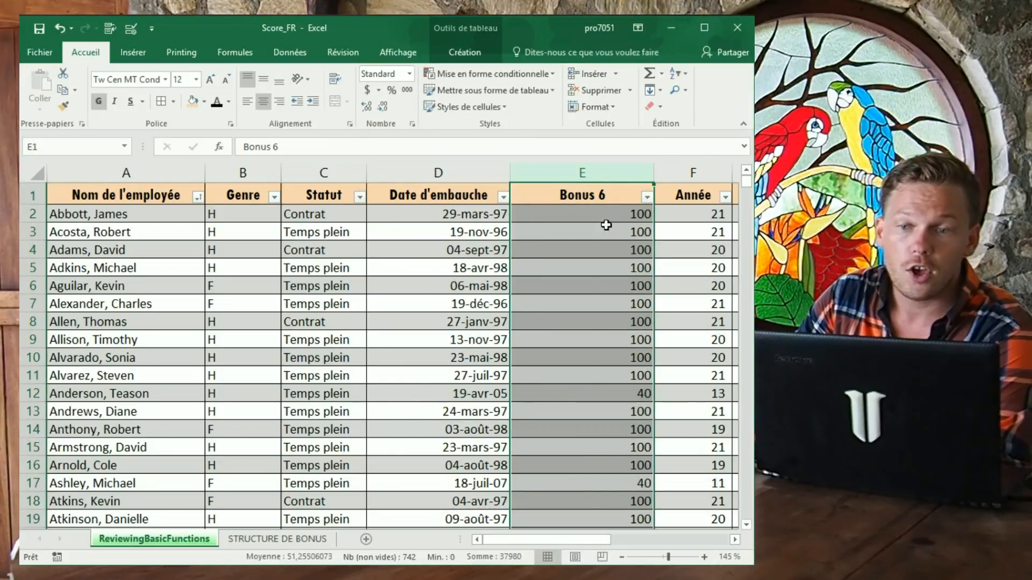
Step: Compare the Bonus 6 amounts with the hire dates of several employees down the list
left_click(575, 214)
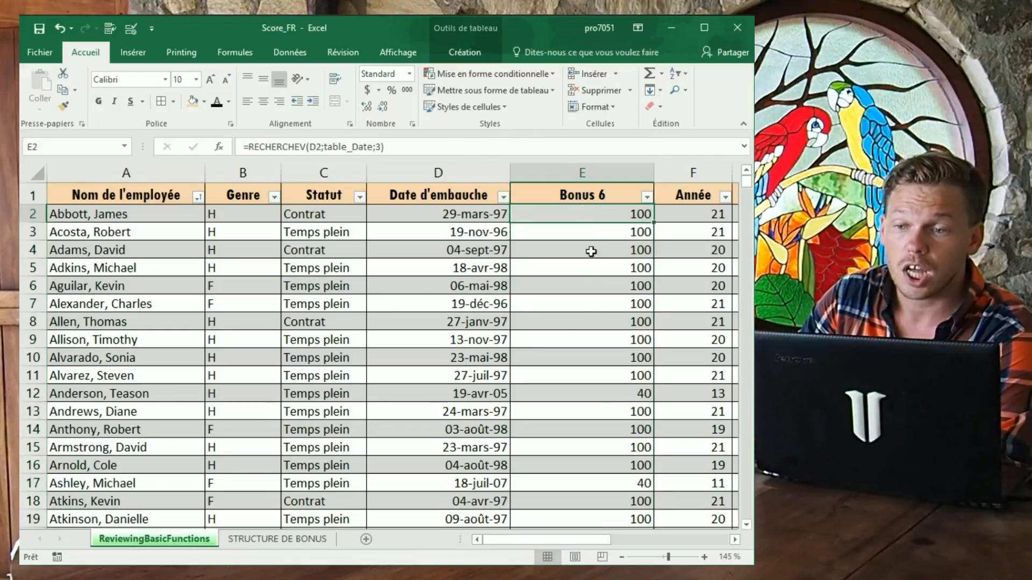
scroll(581, 349, "down", 4)
left_click(497, 390)
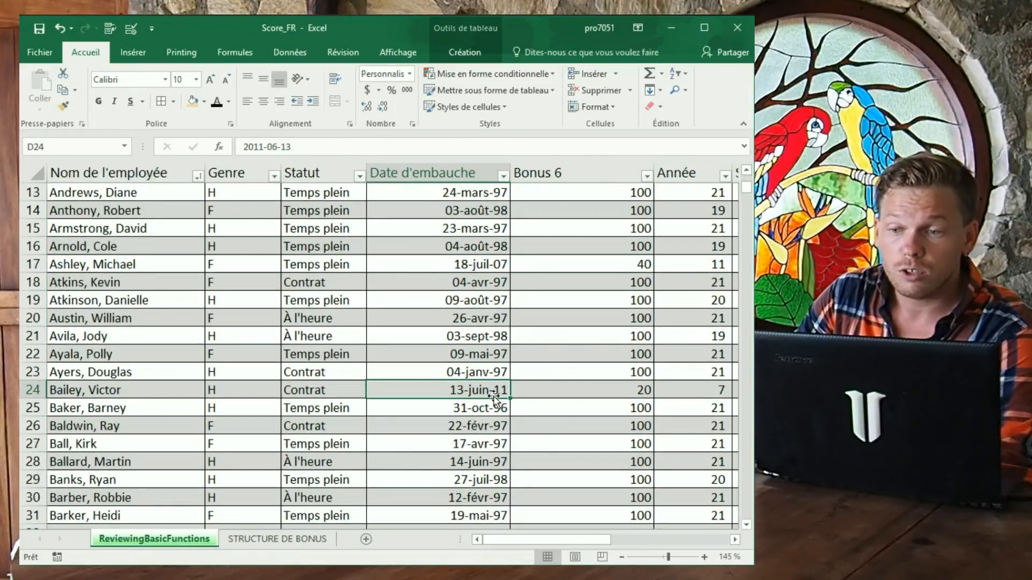
left_click(487, 372)
left_click(494, 338)
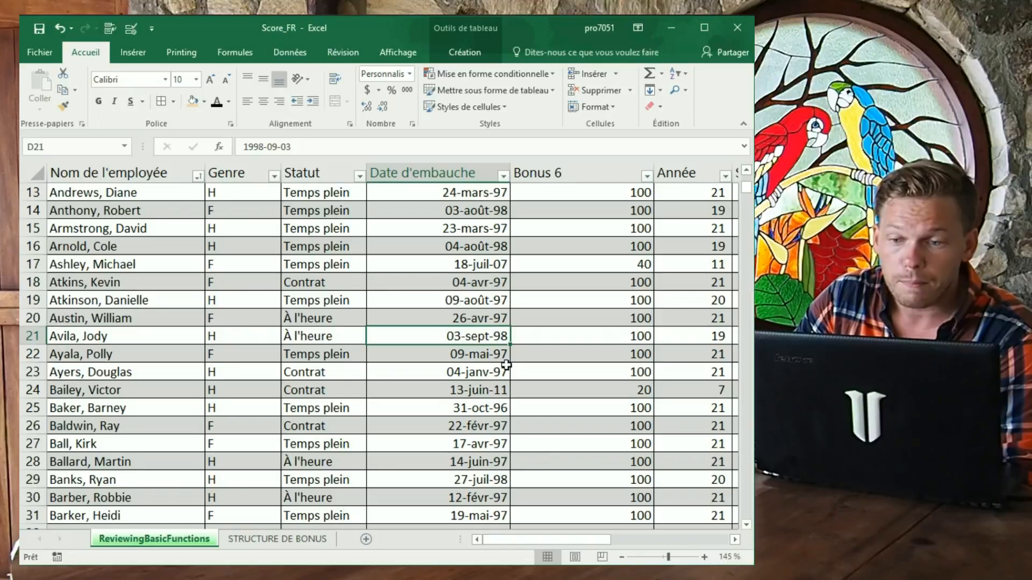
scroll(505, 357, "down", 2)
left_click(484, 425)
scroll(486, 426, "down", 3)
left_click(486, 337)
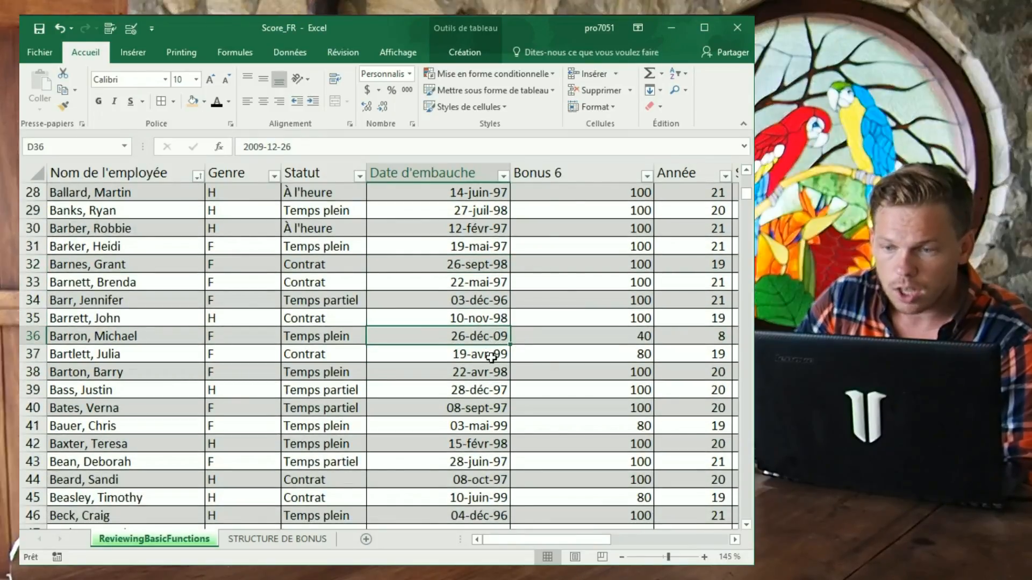
scroll(526, 393, "down", 4)
left_click(618, 442)
scroll(609, 418, "up", 6)
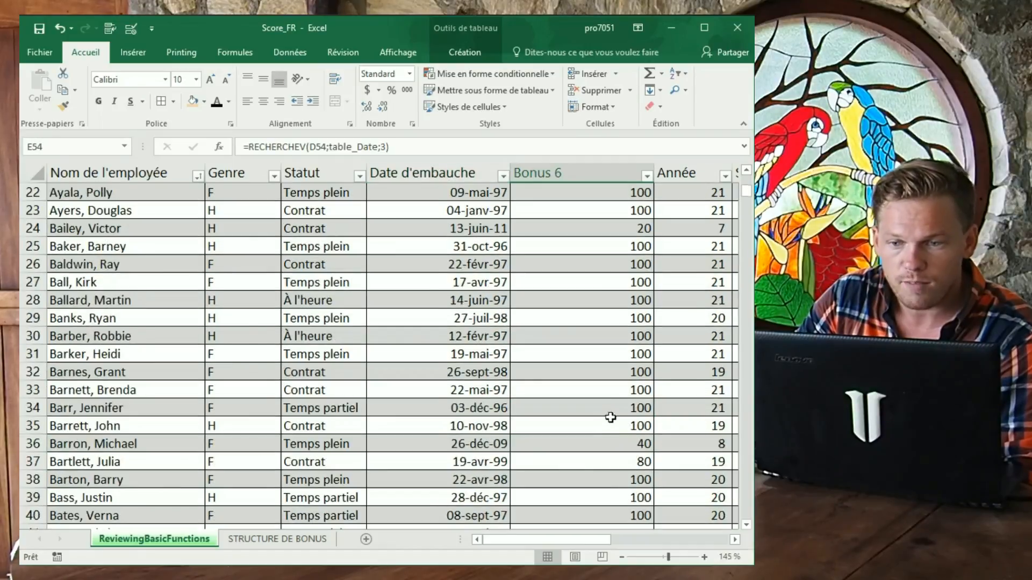
scroll(608, 418, "up", 7)
left_click(610, 173)
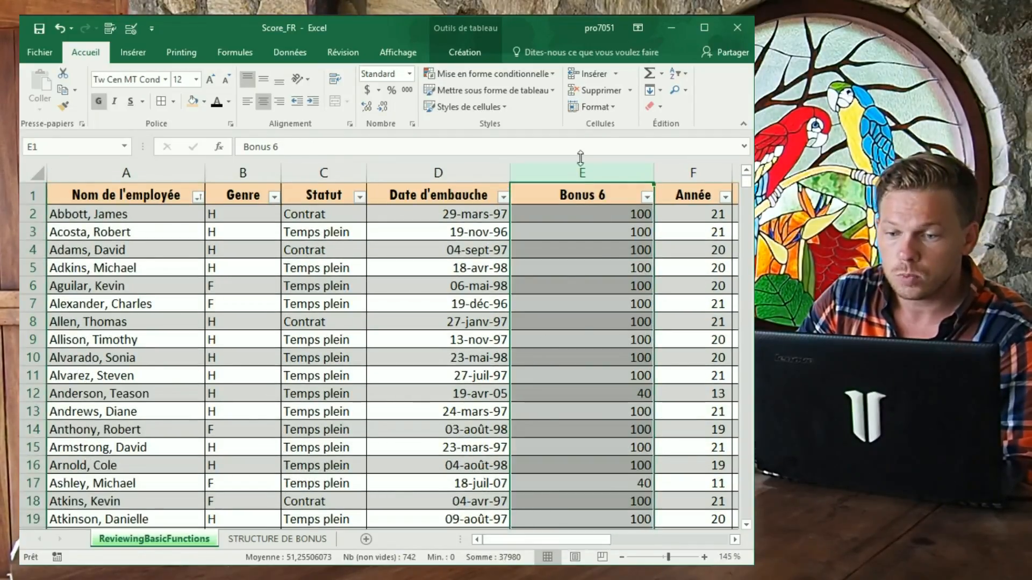
left_click(36, 173)
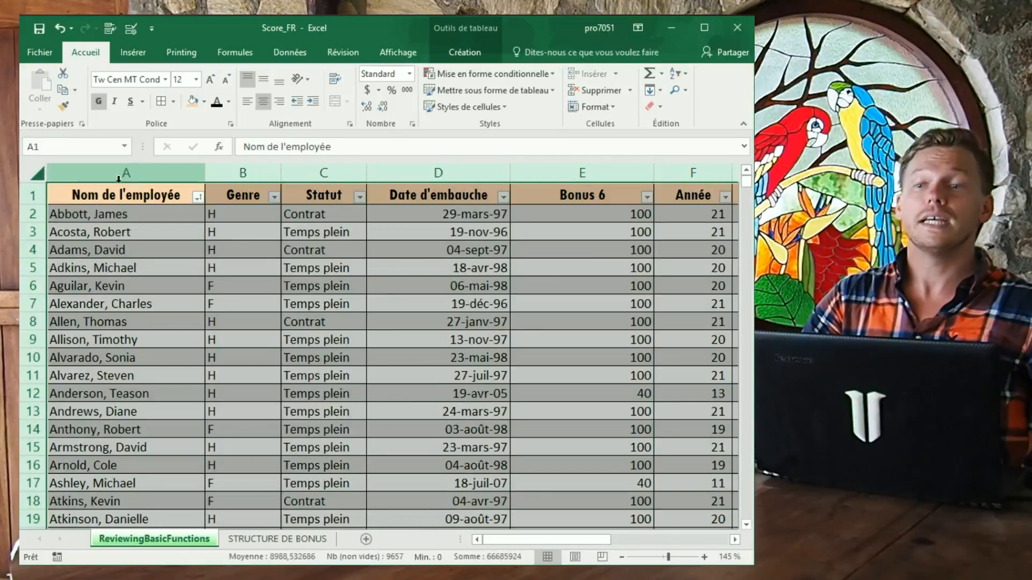
left_click(155, 214)
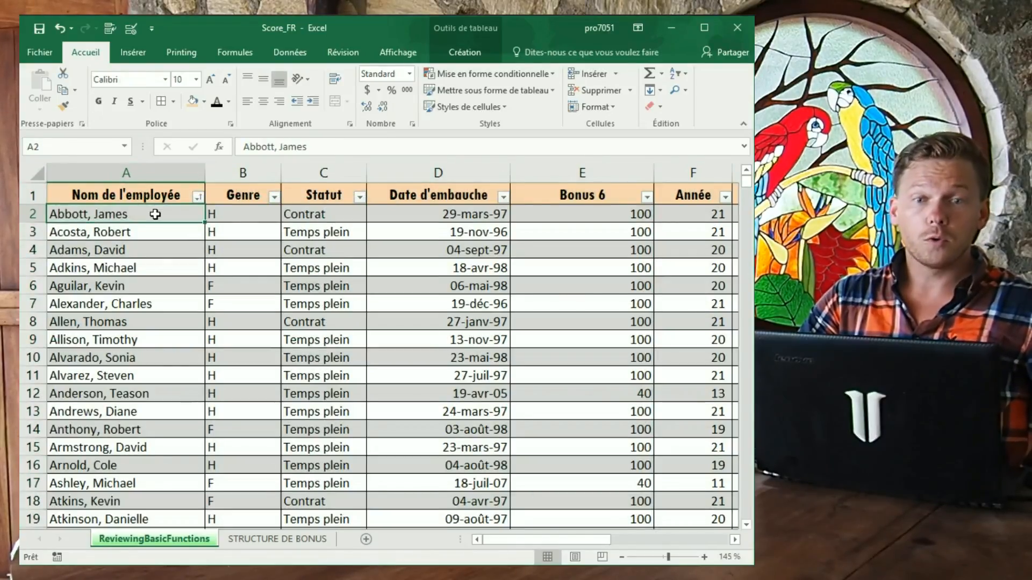